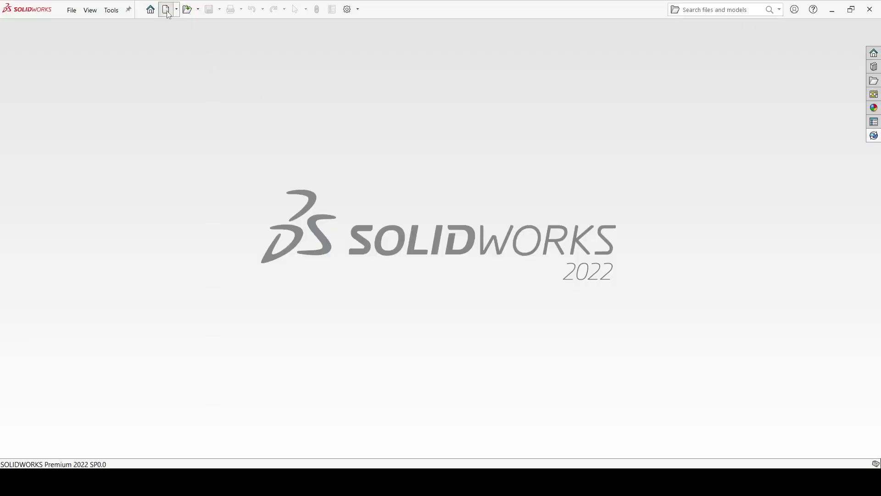
- Create a new part document and start a sketch on the Top Plane
{"action": "left_click", "coordinate": [168, 13]}
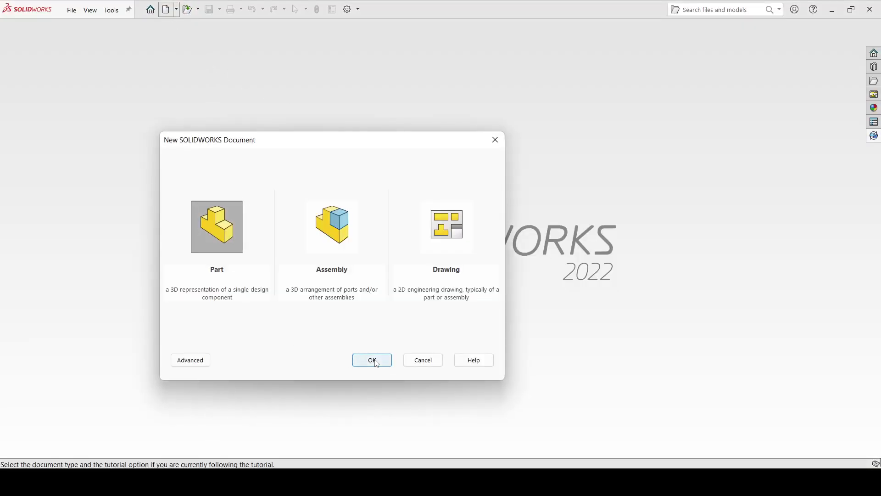
{"action": "left_click", "coordinate": [376, 361]}
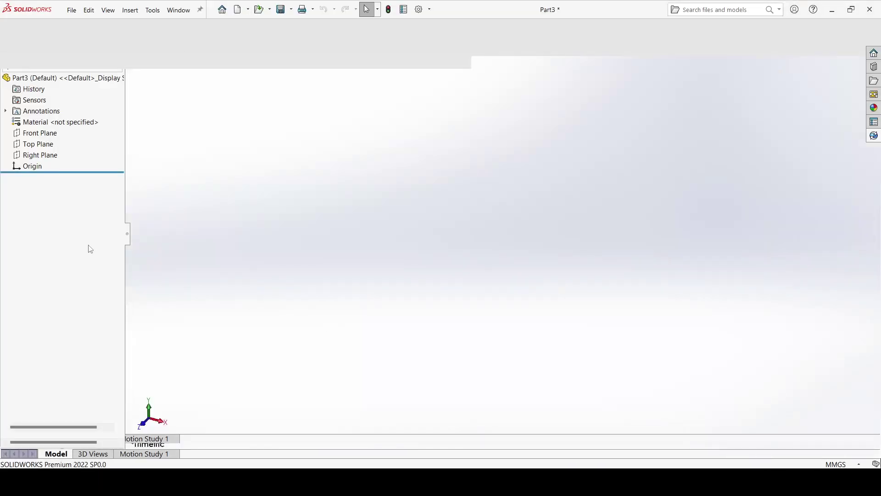
{"action": "left_click", "coordinate": [37, 180]}
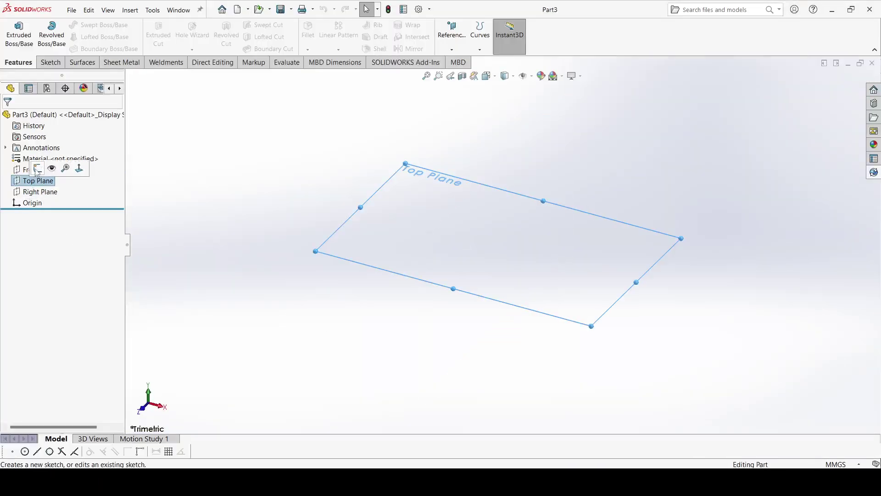
{"action": "left_click", "coordinate": [38, 170]}
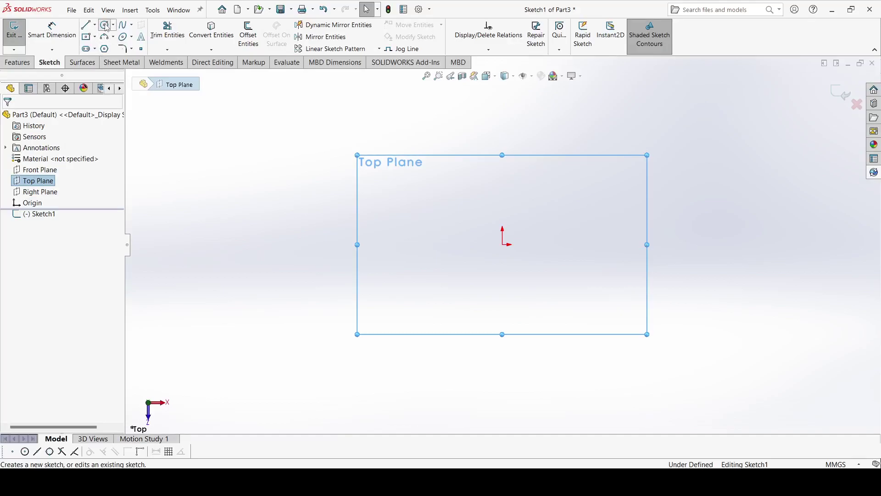
- Draw two concentric circles centred on the origin, an outer and an inner one
{"action": "left_click", "coordinate": [106, 26]}
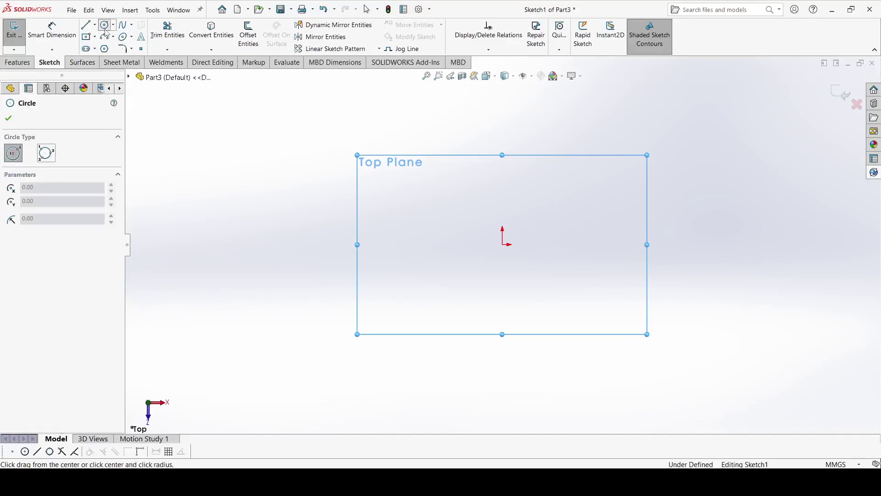
{"action": "left_click", "coordinate": [503, 245]}
{"action": "left_click", "coordinate": [576, 307]}
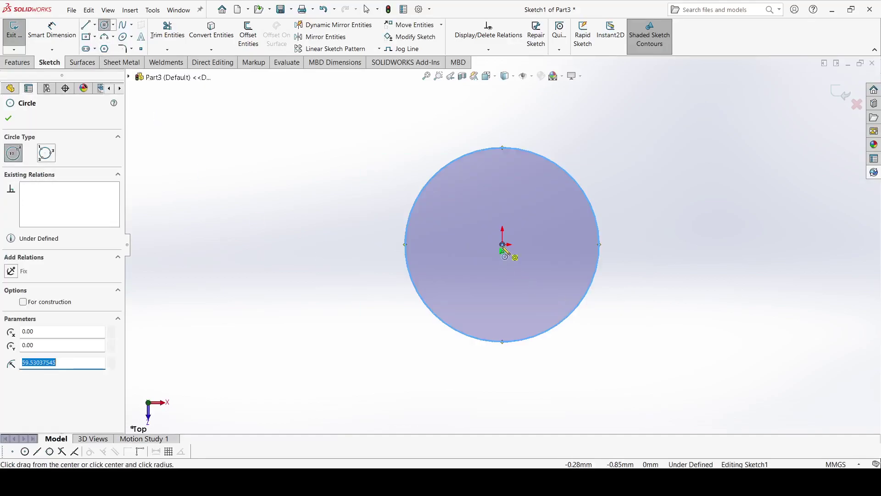
{"action": "left_click", "coordinate": [503, 248]}
{"action": "left_click", "coordinate": [552, 286]}
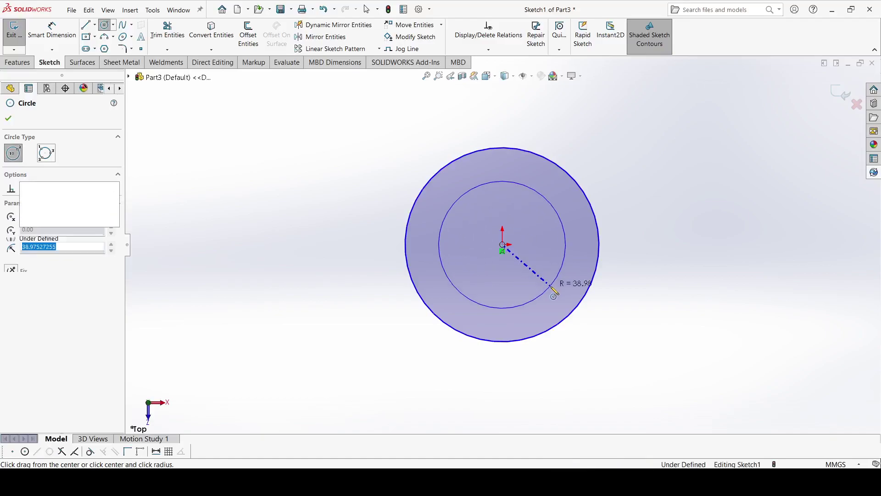
{"action": "left_click", "coordinate": [10, 118]}
- Dimension the outer circle to Ø28 mm and the inner circle to Ø22 mm
{"action": "left_click", "coordinate": [52, 30]}
{"action": "left_click", "coordinate": [423, 191]}
{"action": "left_click", "coordinate": [351, 228]}
{"action": "type", "text": "2"}
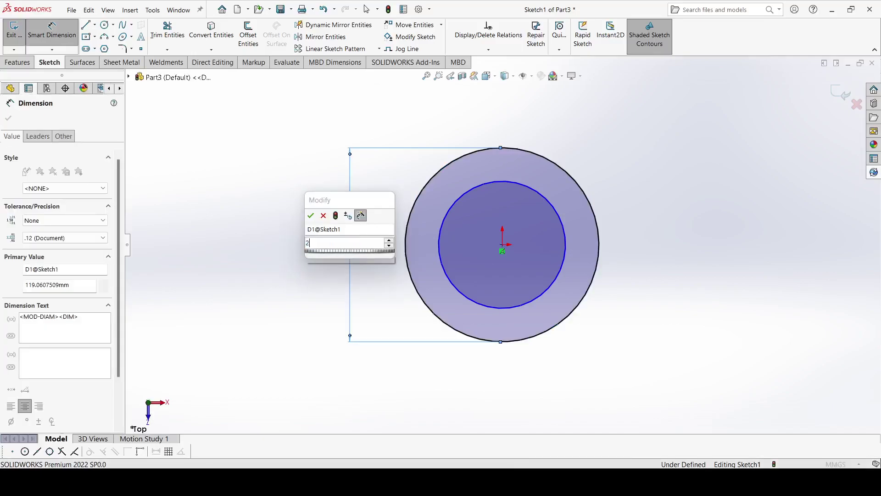
{"action": "type", "text": "8"}
{"action": "key", "text": "Return"}
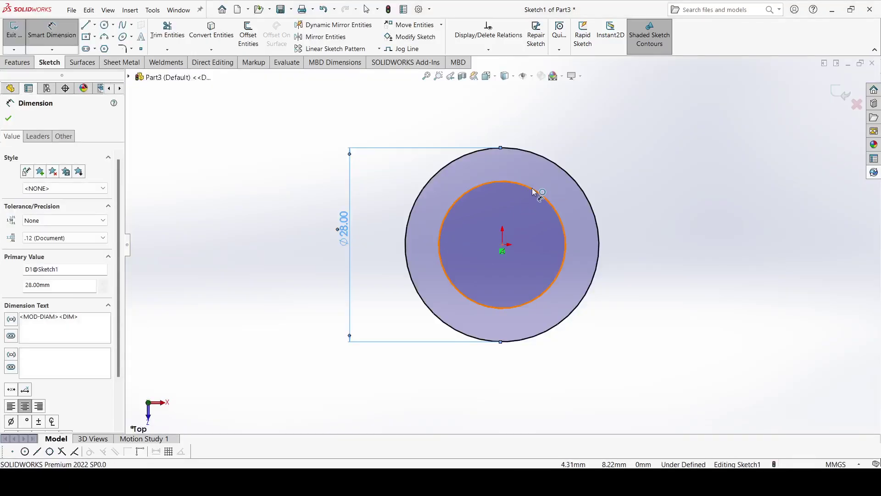
{"action": "left_click", "coordinate": [533, 192]}
{"action": "left_click", "coordinate": [668, 248]}
{"action": "type", "text": "22"}
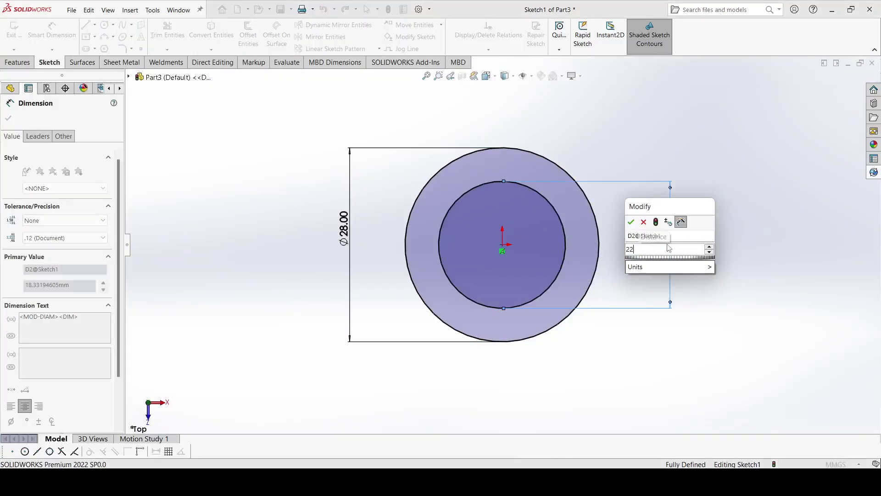
{"action": "key", "text": "Return"}
{"action": "left_click", "coordinate": [10, 118]}
- Extrude the ring profile blind 120 mm as Boss-Extrude1, then check the reference drawing
{"action": "left_click", "coordinate": [26, 64]}
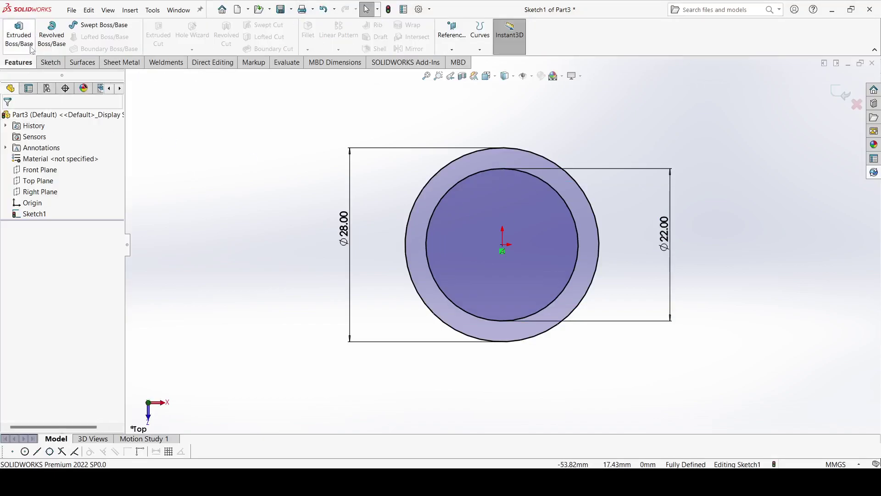
{"action": "left_click", "coordinate": [30, 40]}
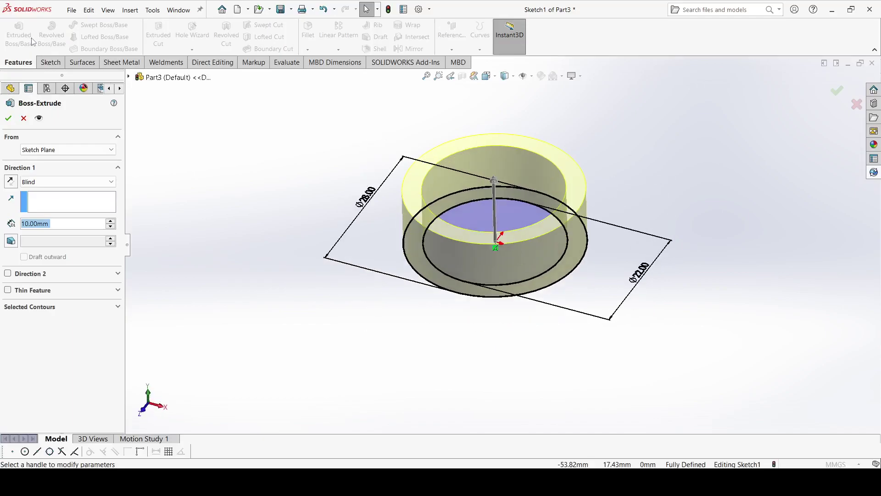
{"action": "type", "text": "120"}
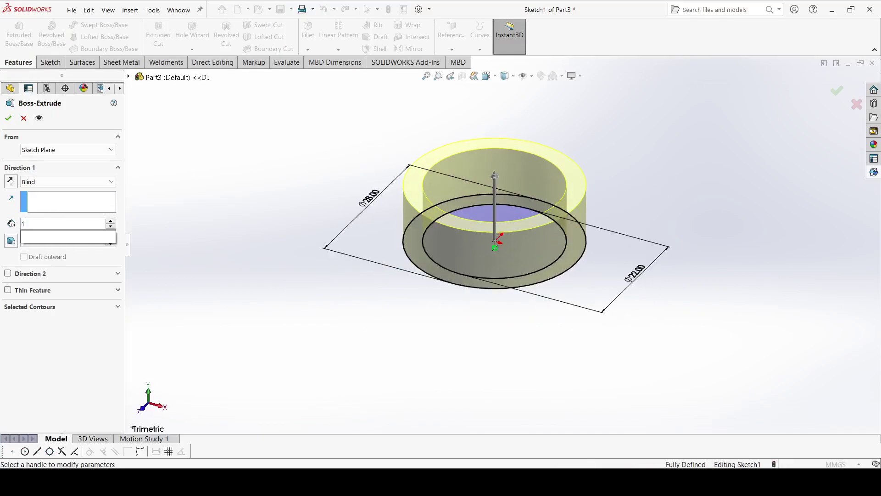
{"action": "key", "text": "Return"}
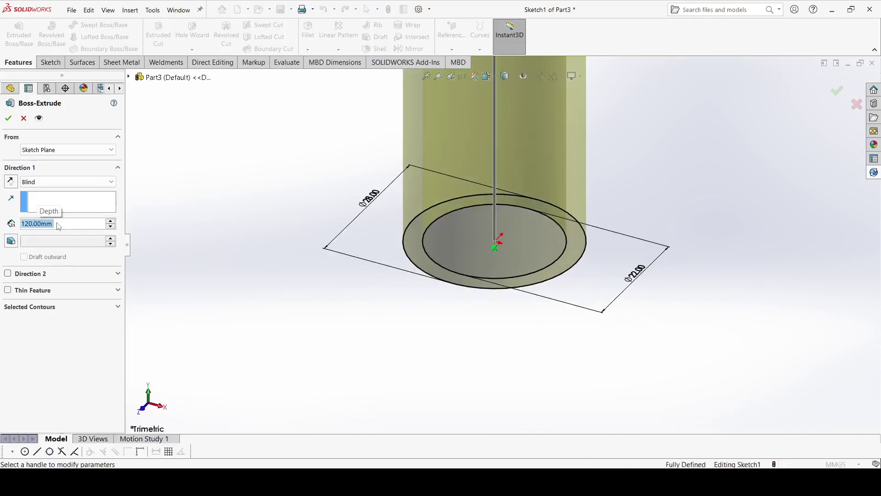
{"action": "left_click", "coordinate": [8, 118]}
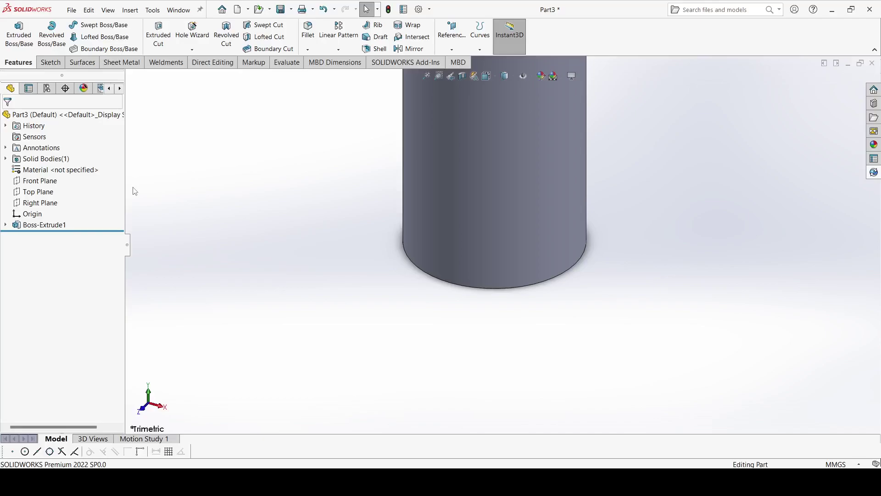
{"action": "key", "text": "alt+Tab"}
- Begin a second sketch on the Top Plane using the Centerpoint Arc type
{"action": "left_click", "coordinate": [38, 192]}
{"action": "left_click", "coordinate": [43, 175]}
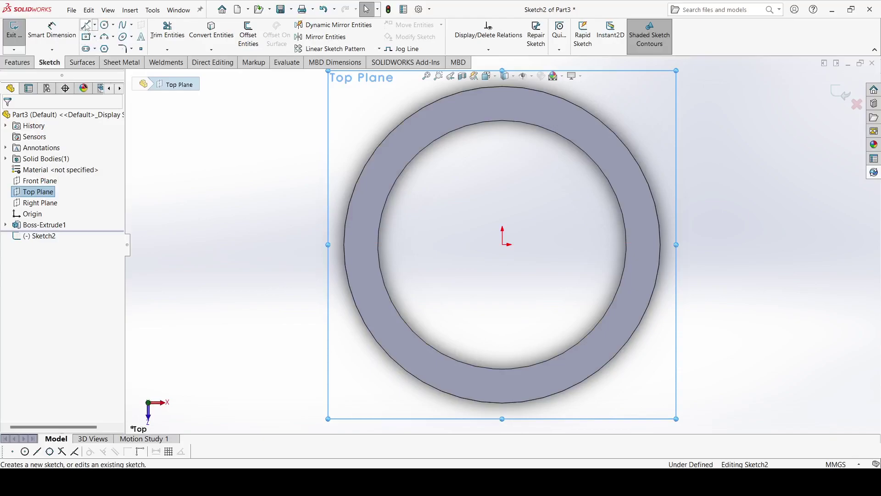
{"action": "left_click", "coordinate": [105, 26]}
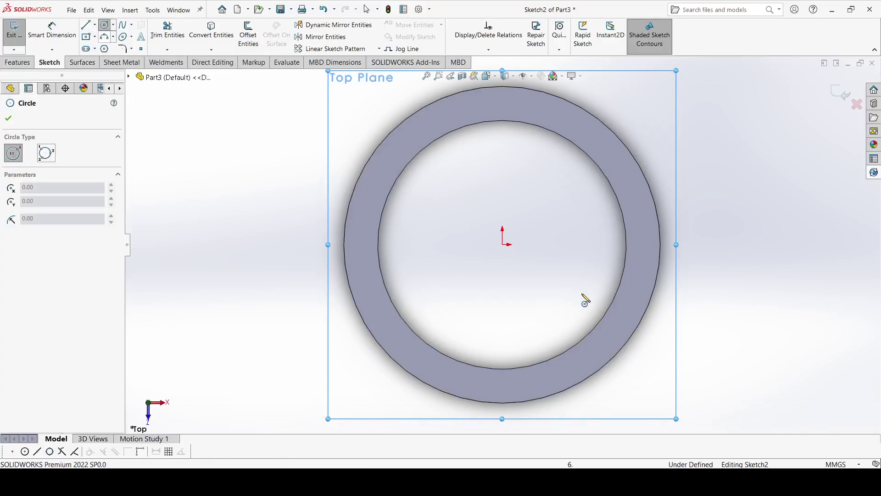
{"action": "scroll", "coordinate": [548, 265], "scroll_direction": "up", "scroll_amount": 1}
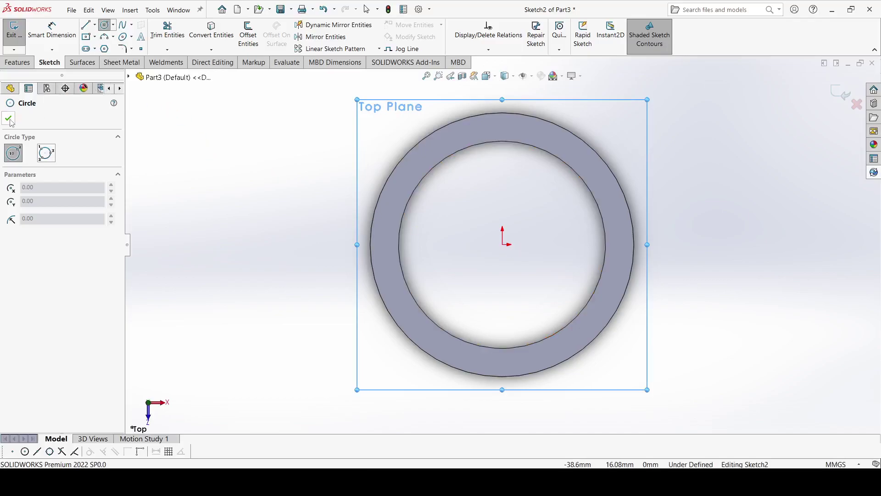
{"action": "left_click", "coordinate": [113, 37]}
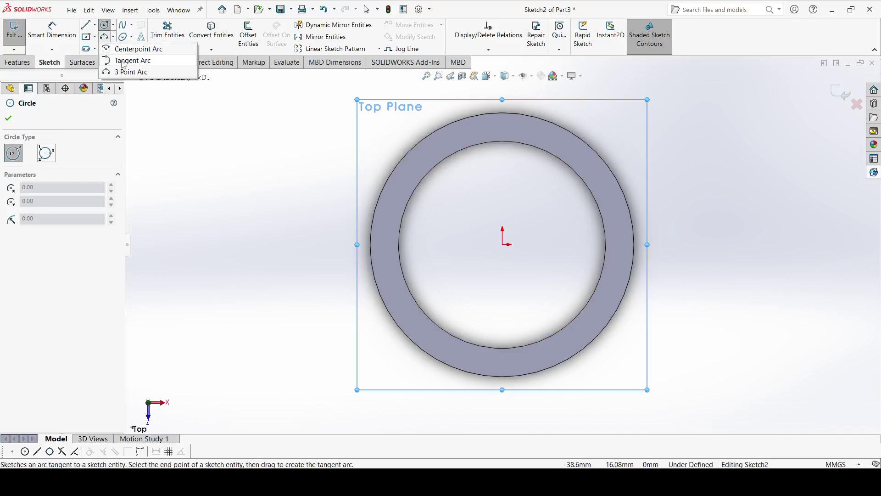
{"action": "left_click", "coordinate": [121, 46]}
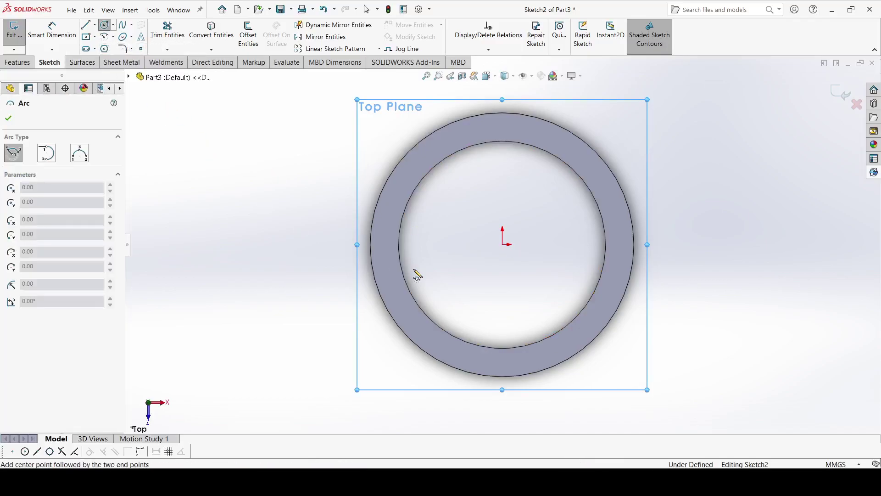
- Draw a large arc around the origin over the ring and drag its centre just below the origin
{"action": "left_click", "coordinate": [503, 244]}
{"action": "left_click", "coordinate": [308, 161]}
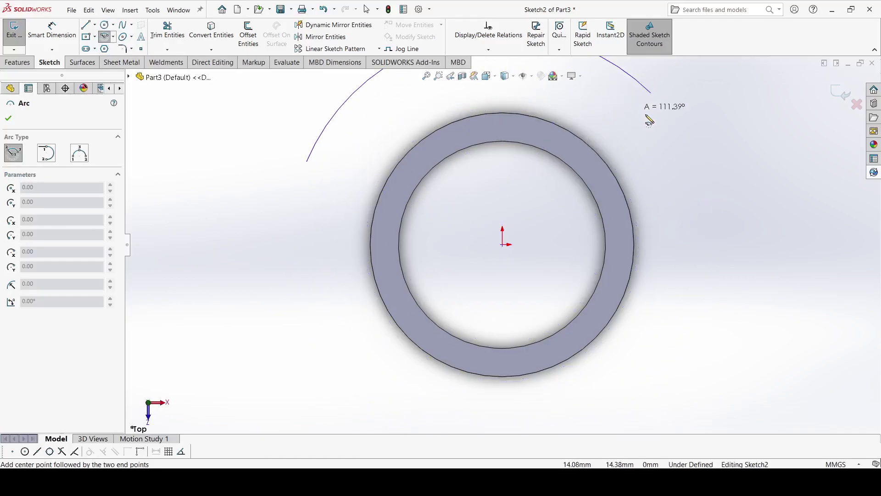
{"action": "left_click", "coordinate": [689, 144]}
{"action": "right_click", "coordinate": [673, 157]}
{"action": "left_click", "coordinate": [688, 166]}
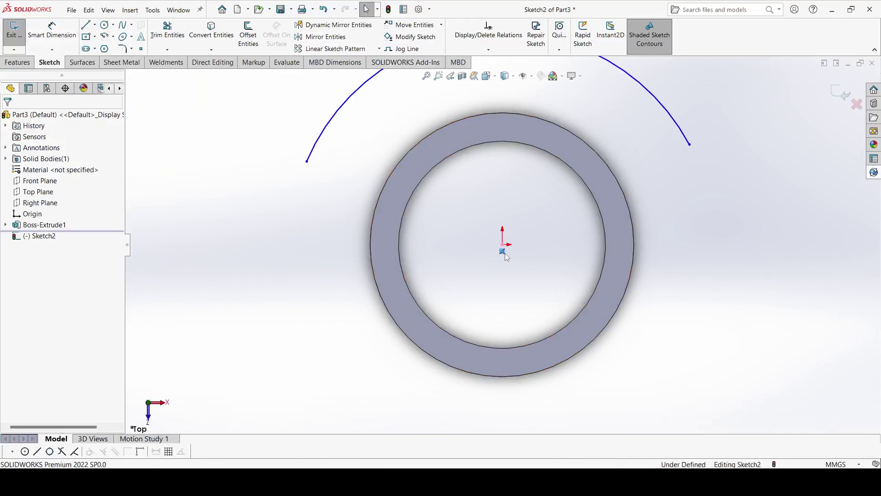
{"action": "left_click_drag", "start_coordinate": [503, 273], "coordinate": [502, 288]}
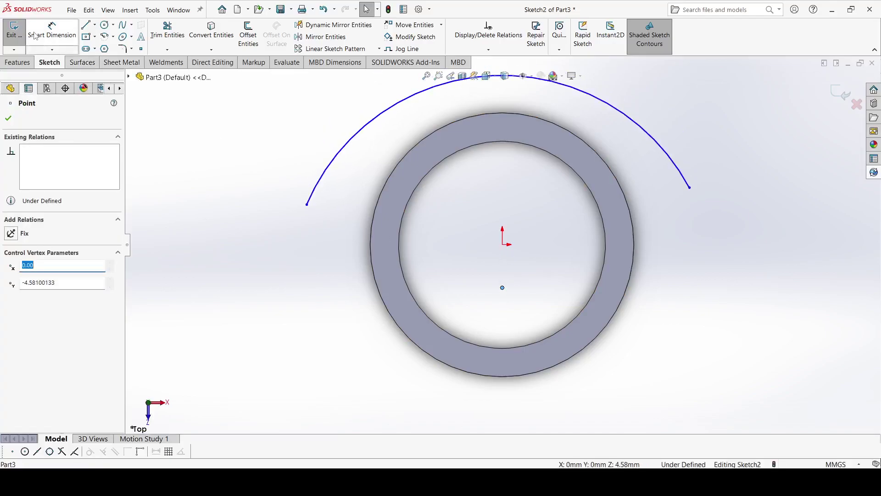
- Dimension the arc centre 8 mm below the origin and the arc radius to R25
{"action": "left_click", "coordinate": [35, 36]}
{"action": "left_click", "coordinate": [503, 288]}
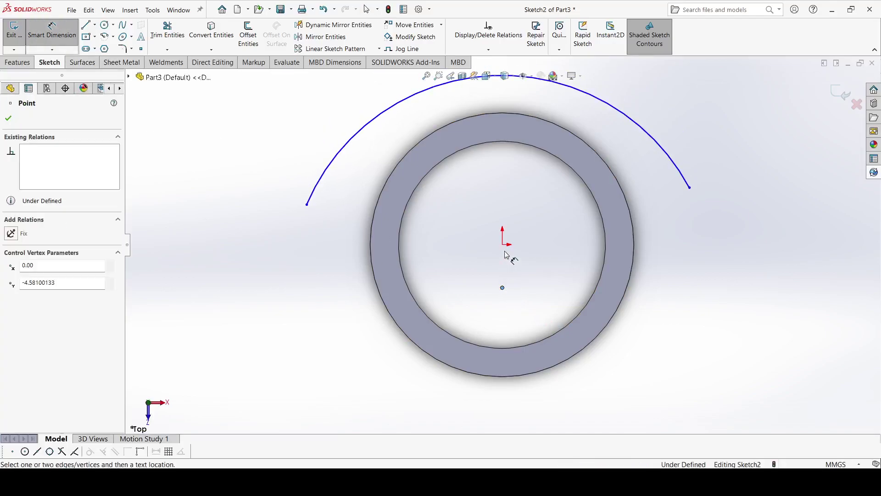
{"action": "left_click", "coordinate": [503, 245]}
{"action": "left_click", "coordinate": [491, 271]}
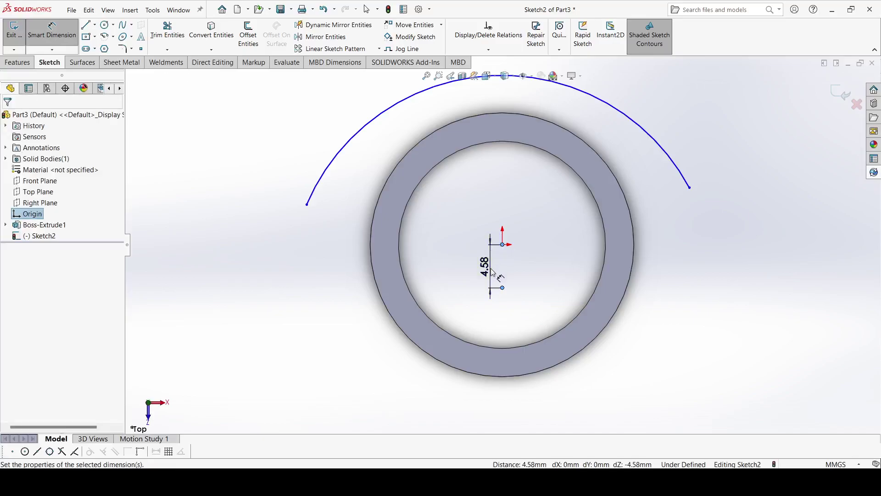
{"action": "type", "text": "8"}
{"action": "key", "text": "Return"}
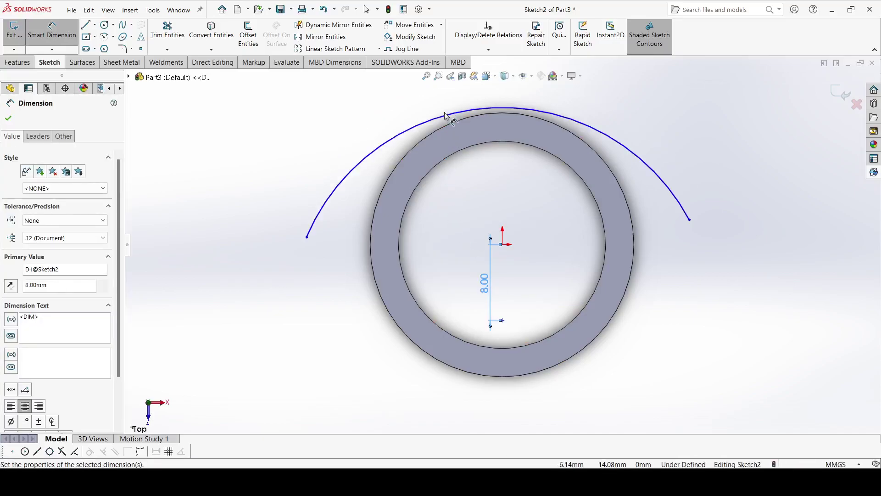
{"action": "left_click", "coordinate": [446, 116]}
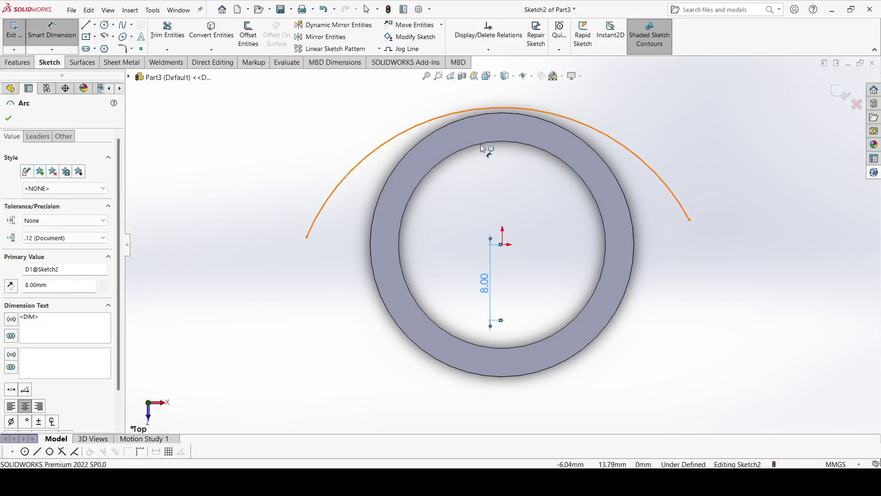
{"action": "left_click", "coordinate": [561, 213]}
{"action": "type", "text": "25"}
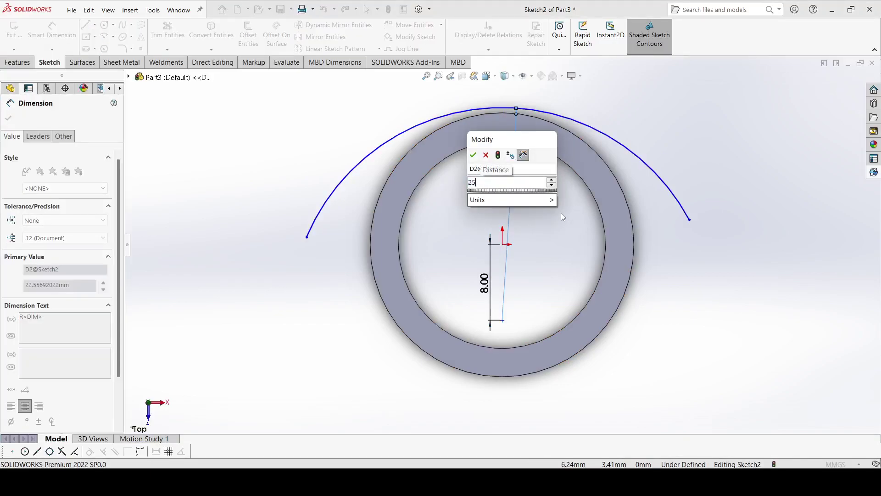
{"action": "key", "text": "Return"}
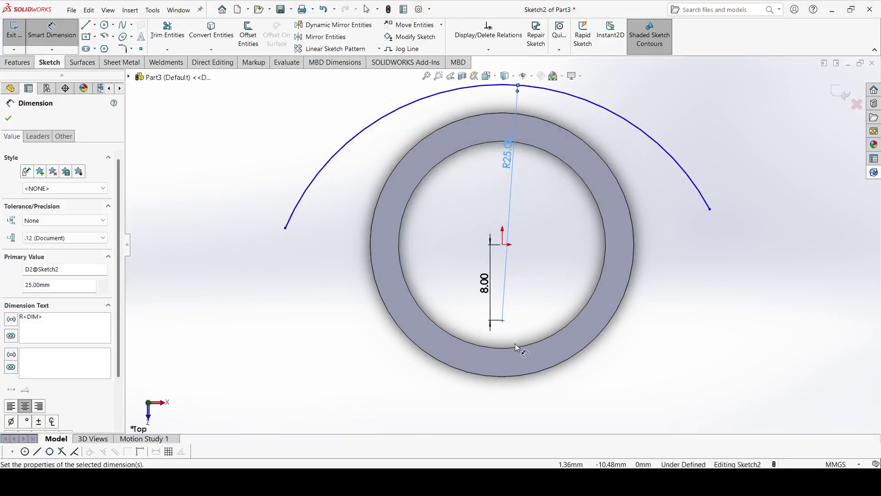
{"action": "key", "text": "Escape"}
{"action": "key", "text": "Escape"}
- Make the 8 mm line's lower end vertical with the origin and pull the arc's left end upward
{"action": "left_click", "coordinate": [503, 321]}
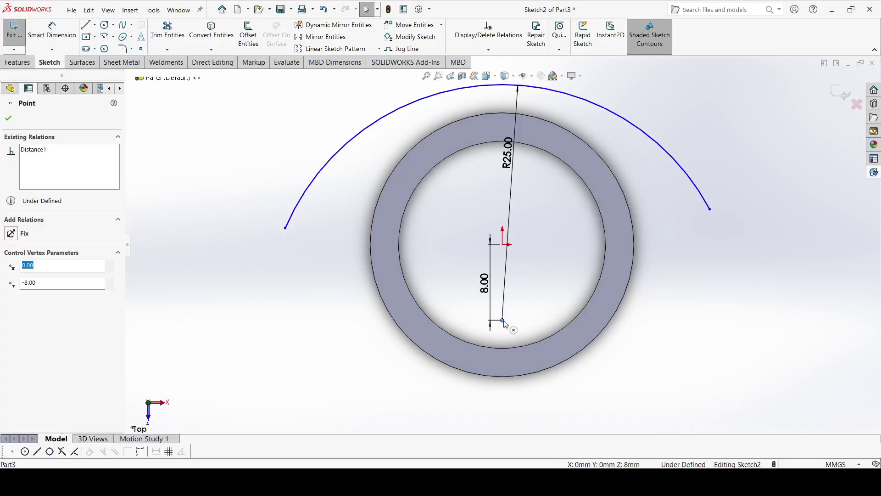
{"action": "left_click", "coordinate": [503, 245], "text": "ctrl"}
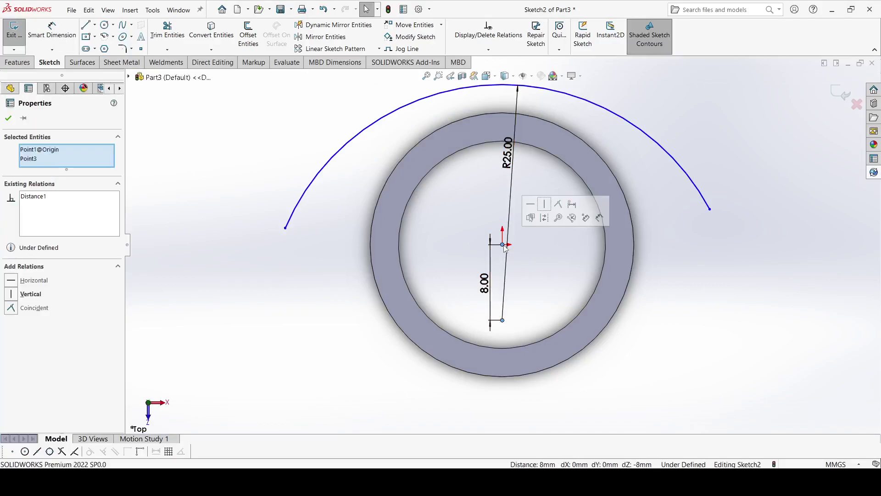
{"action": "left_click", "coordinate": [547, 205]}
{"action": "key", "text": "Escape"}
{"action": "left_click_drag", "start_coordinate": [285, 227], "coordinate": [391, 112]}
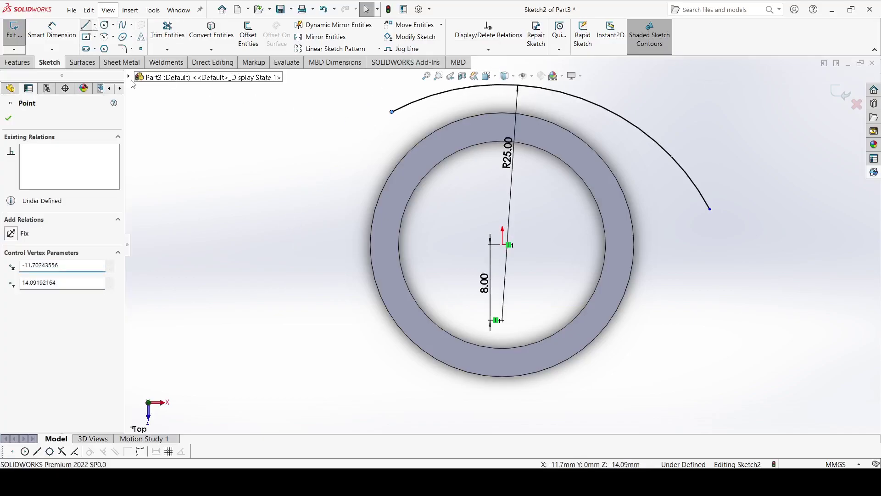
- Draw a vertical line left of the ring and dimension it 25 mm long
{"action": "left_click", "coordinate": [86, 24]}
{"action": "left_click", "coordinate": [235, 146]}
{"action": "left_click", "coordinate": [235, 335]}
{"action": "right_click", "coordinate": [238, 338]}
{"action": "left_click", "coordinate": [264, 342]}
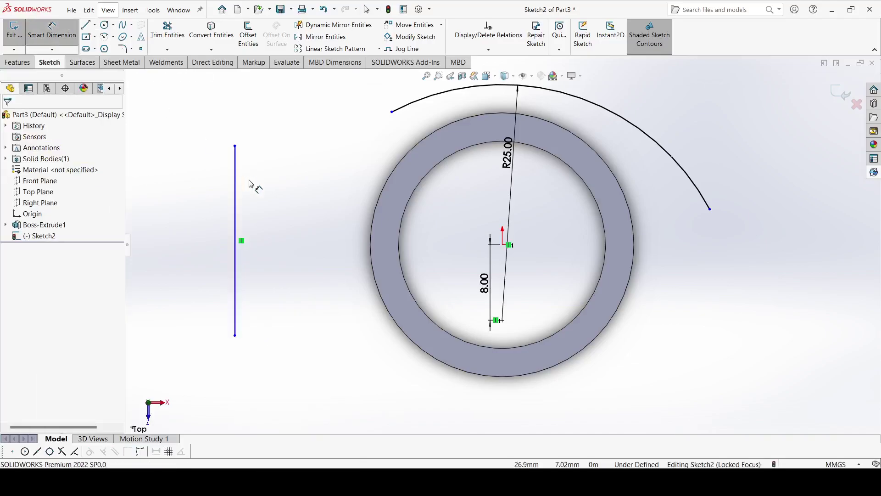
{"action": "left_click", "coordinate": [236, 188]}
{"action": "left_click", "coordinate": [205, 211]}
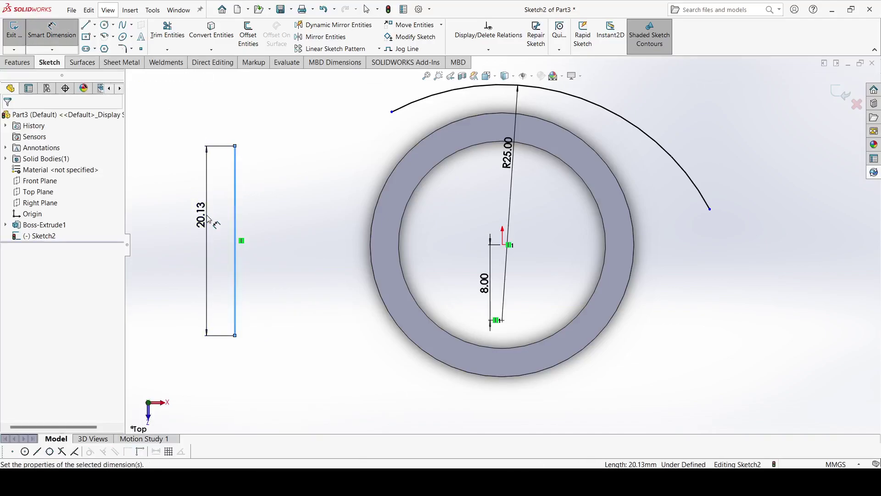
{"action": "type", "text": "25"}
{"action": "key", "text": "Return"}
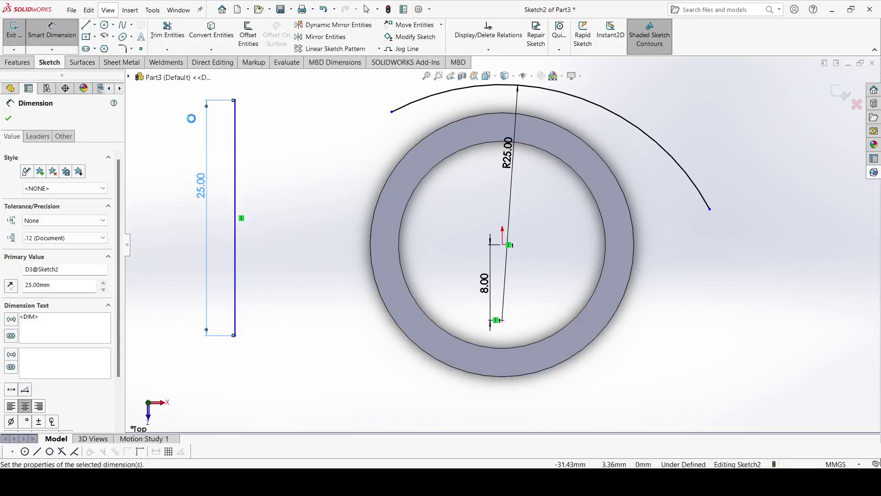
{"action": "left_click", "coordinate": [7, 117]}
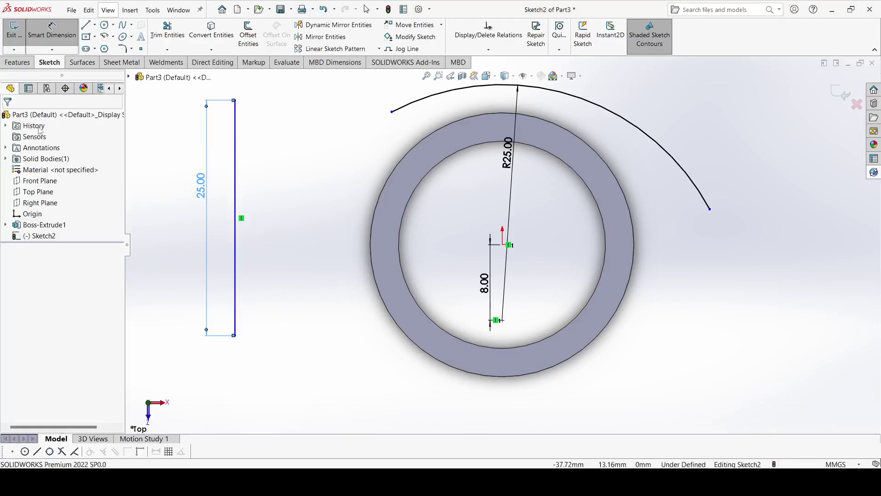
- Move the vertical line down and dimension its top 1.05 mm from the ring's centre
{"action": "left_click", "coordinate": [234, 100]}
{"action": "left_click_drag", "start_coordinate": [235, 181], "coordinate": [241, 274]}
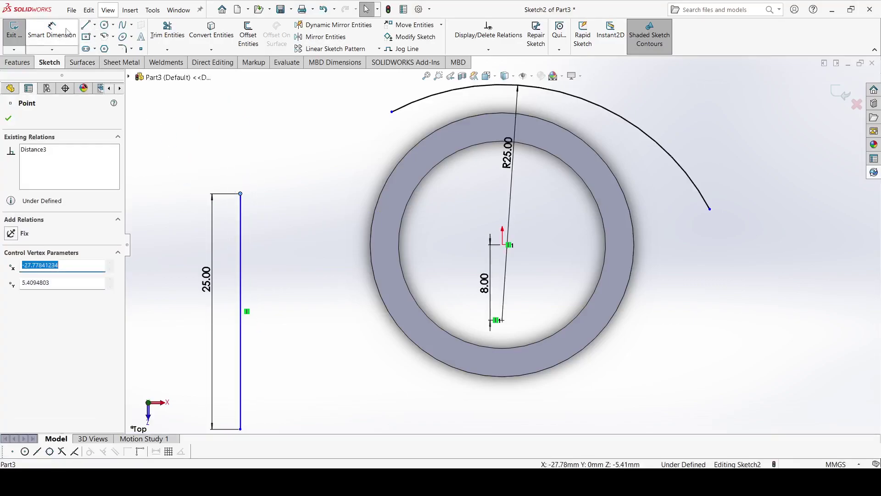
{"action": "left_click", "coordinate": [52, 30]}
{"action": "left_click", "coordinate": [241, 194]}
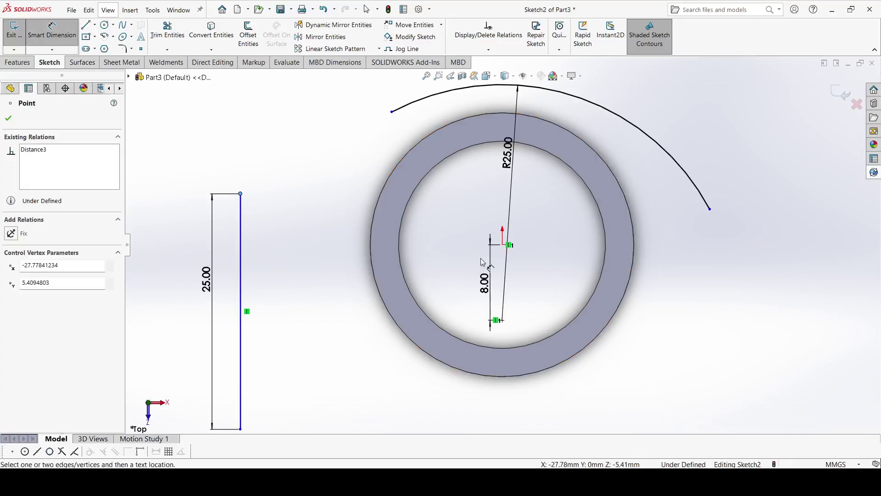
{"action": "key", "text": "Escape"}
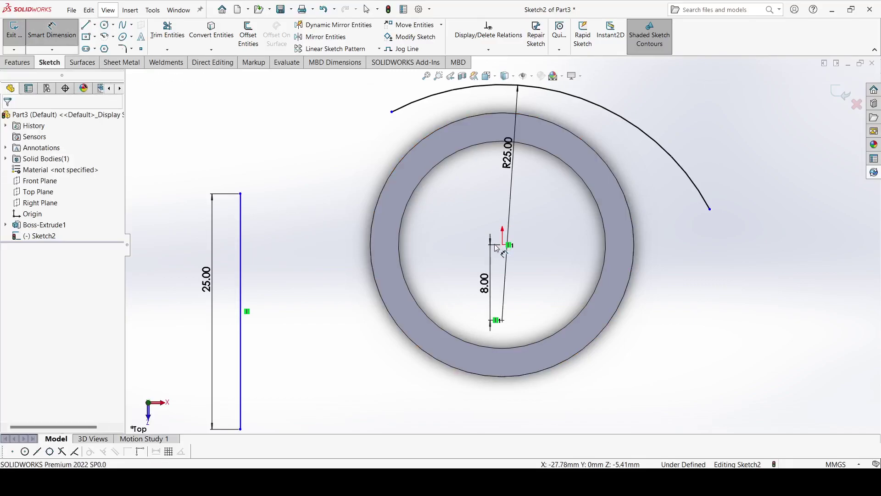
{"action": "left_click", "coordinate": [241, 194]}
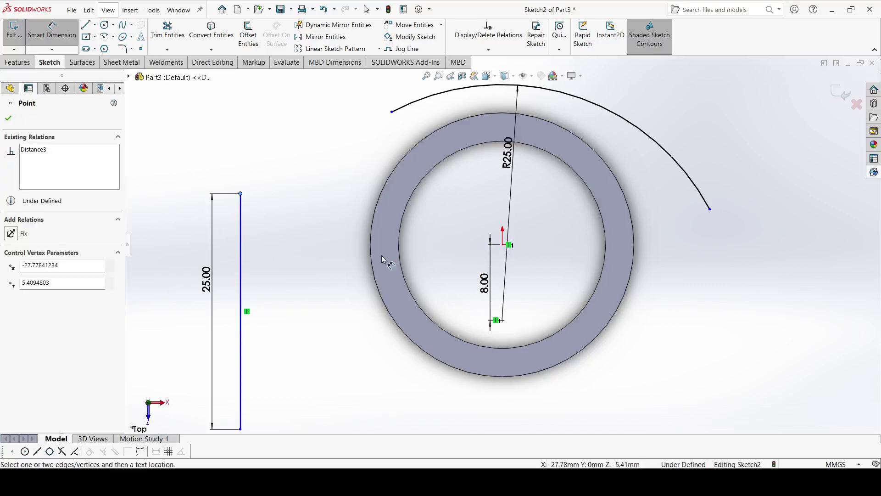
{"action": "left_click", "coordinate": [502, 245]}
{"action": "left_click", "coordinate": [185, 225]}
{"action": "type", "text": "1.05"}
{"action": "key", "text": "Return"}
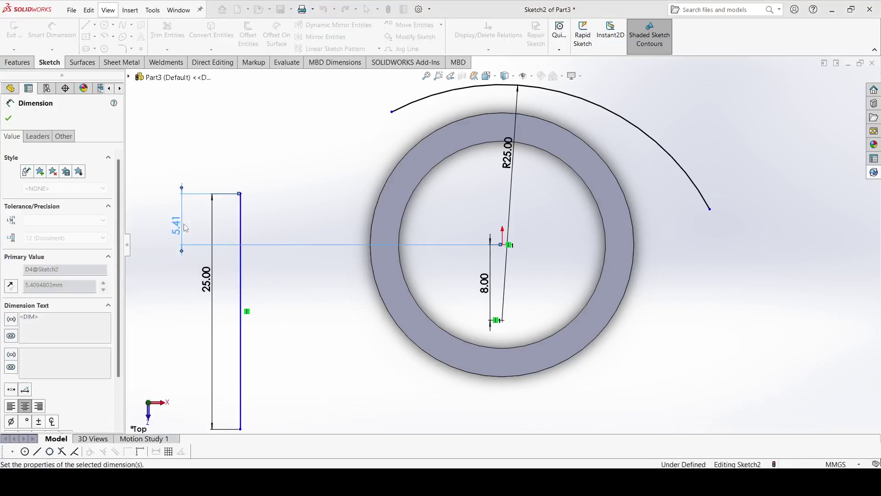
{"action": "left_click", "coordinate": [8, 118]}
- Draw a slanted line from the arc's left end to the vertical line's top
{"action": "left_click", "coordinate": [86, 24]}
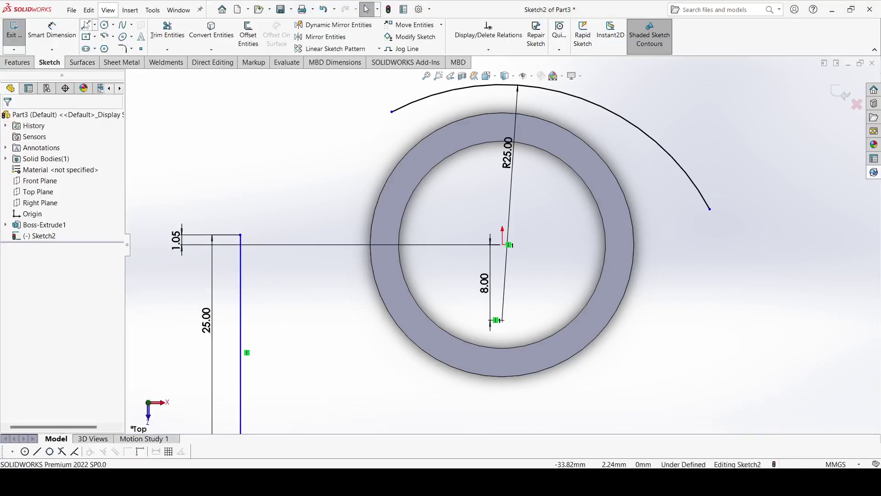
{"action": "mouse_move", "coordinate": [392, 111]}
{"action": "left_mouse_down"}
{"action": "mouse_move", "coordinate": [400, 120]}
{"action": "mouse_move", "coordinate": [248, 240]}
{"action": "mouse_move", "coordinate": [240, 234]}
{"action": "left_mouse_up"}
{"action": "right_click", "coordinate": [283, 240]}
{"action": "left_click", "coordinate": [307, 245]}
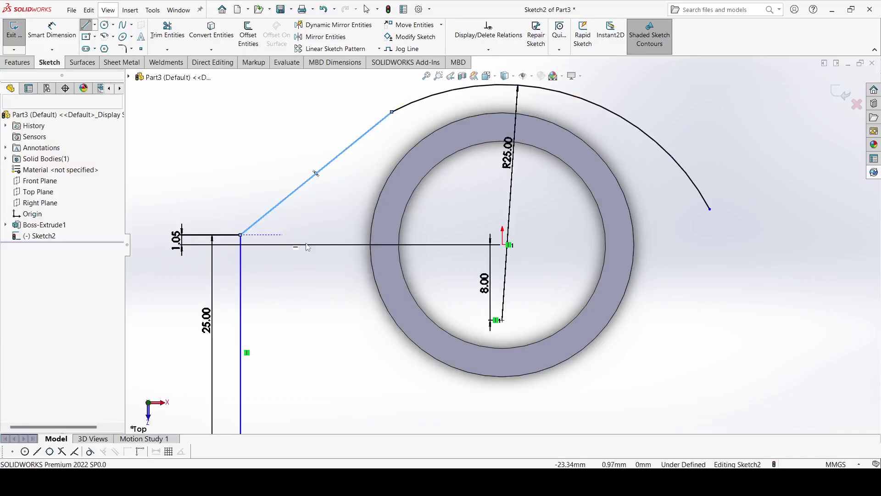
- Dimension the vertical line 35 mm horizontally from the centre
{"action": "left_click", "coordinate": [52, 32]}
{"action": "left_click", "coordinate": [240, 330]}
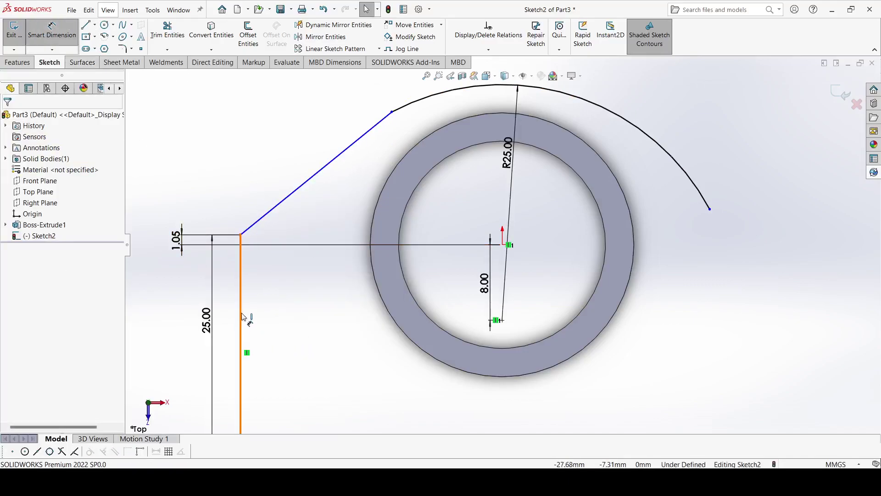
{"action": "left_click", "coordinate": [507, 246]}
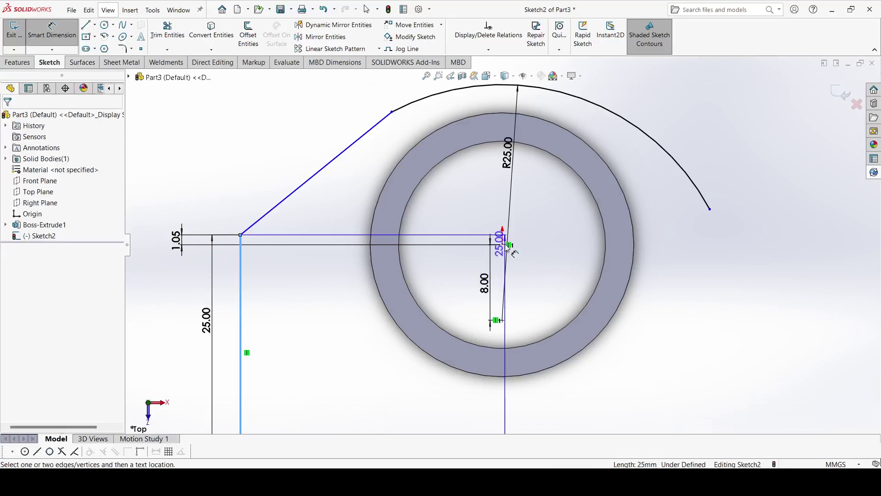
{"action": "left_click", "coordinate": [528, 206]}
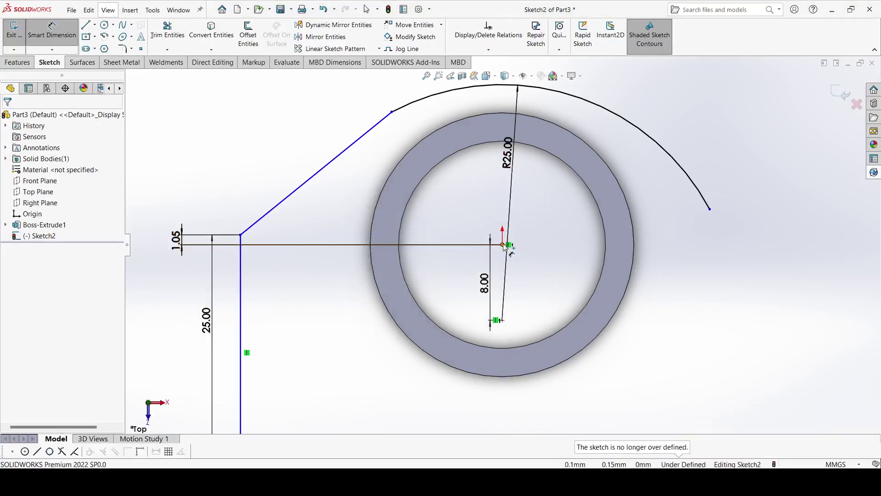
{"action": "left_click", "coordinate": [240, 304]}
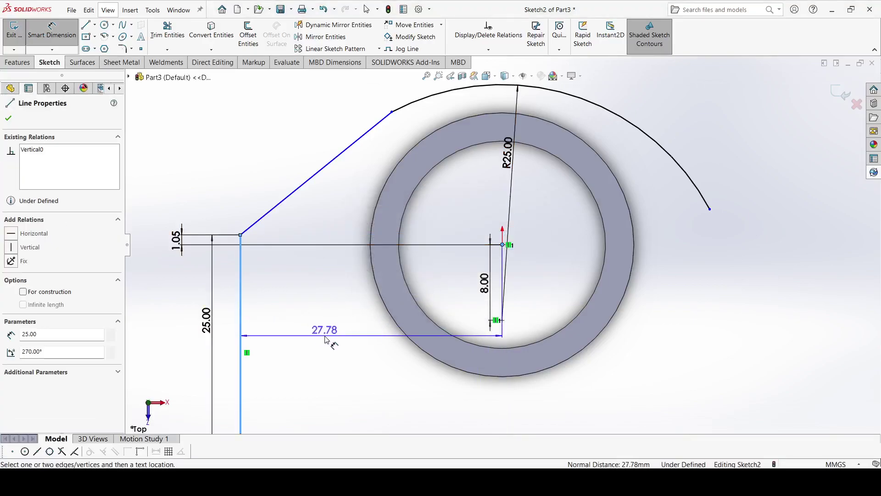
{"action": "left_click", "coordinate": [329, 334]}
{"action": "type", "text": "35"}
{"action": "key", "text": "Return"}
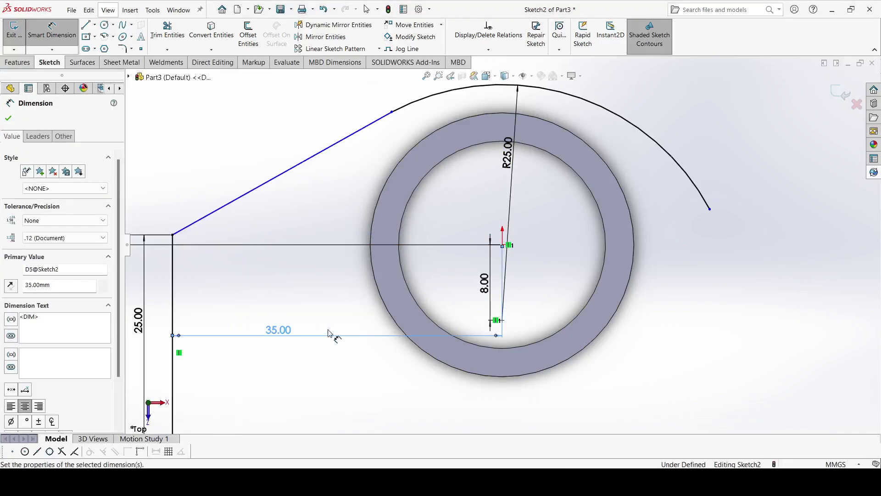
{"action": "left_click", "coordinate": [8, 118]}
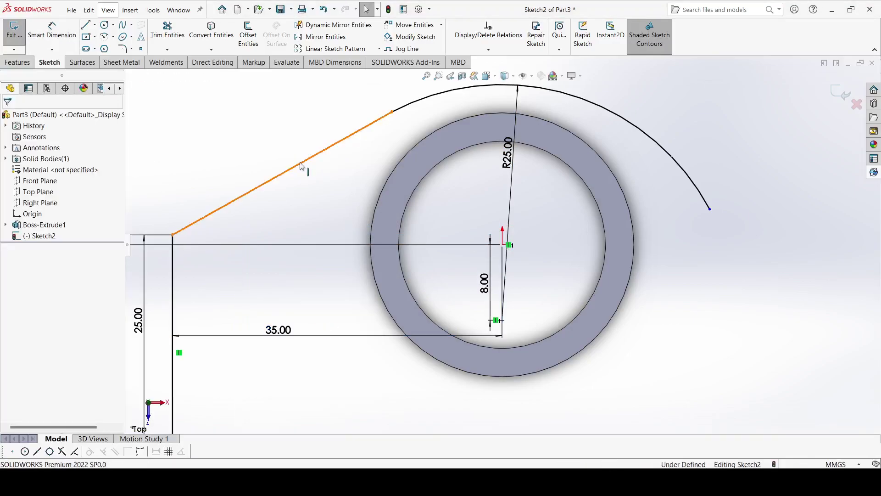
- Make the slanted line tangent to the arc
{"action": "left_click", "coordinate": [298, 163]}
{"action": "left_click", "coordinate": [430, 101], "text": "ctrl"}
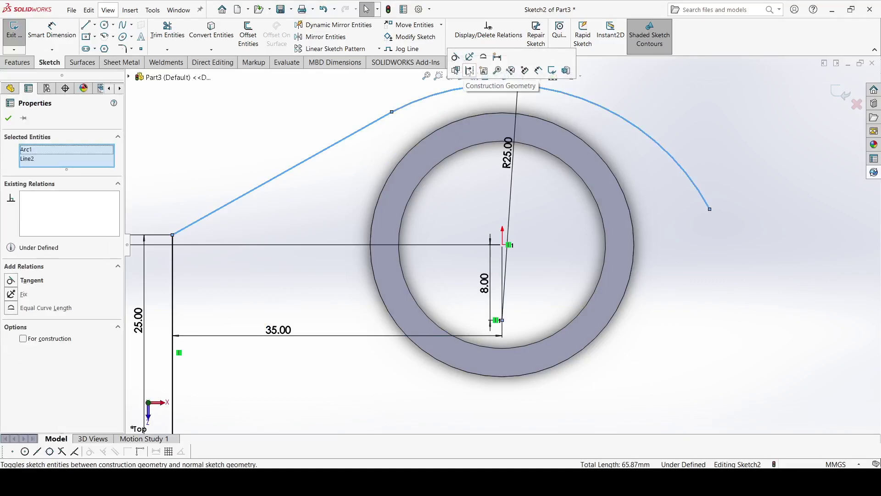
{"action": "left_click", "coordinate": [382, 162]}
{"action": "scroll", "coordinate": [503, 244], "scroll_direction": "down", "scroll_amount": 3}
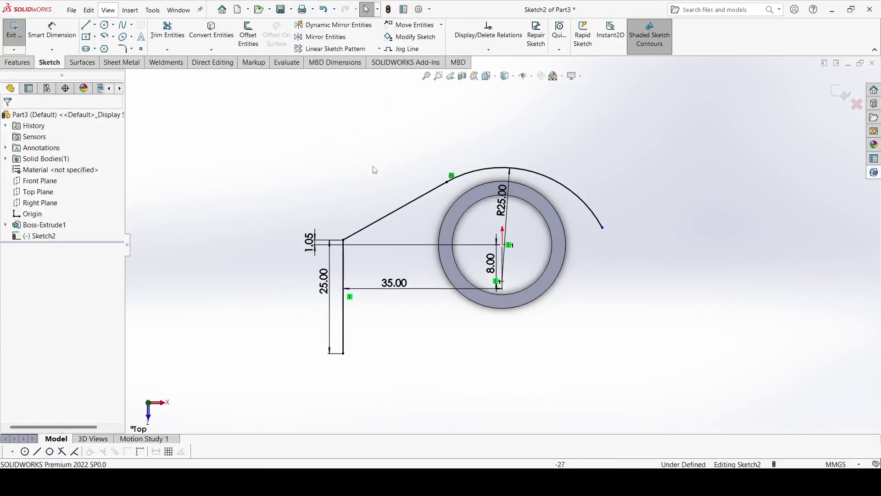
- Draw a vertical construction centerline down from the ring's centre
{"action": "left_click", "coordinate": [85, 25]}
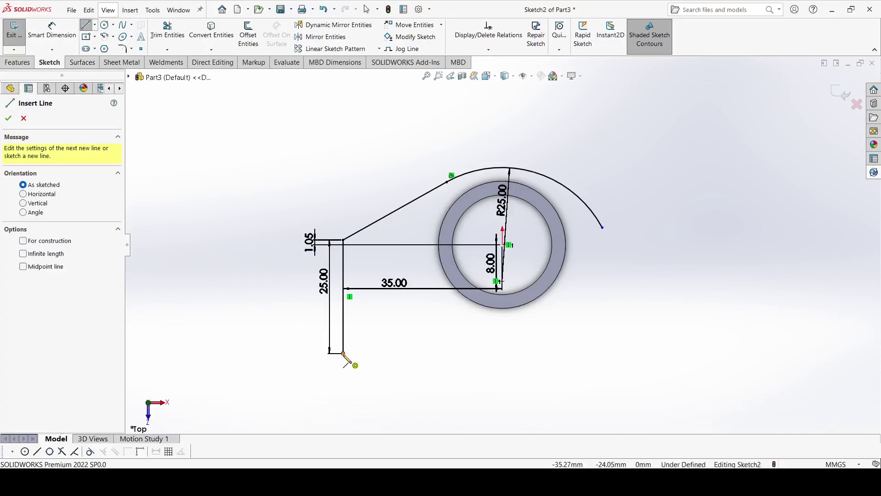
{"action": "left_click", "coordinate": [95, 25]}
{"action": "left_click", "coordinate": [102, 48]}
{"action": "left_click", "coordinate": [503, 245]}
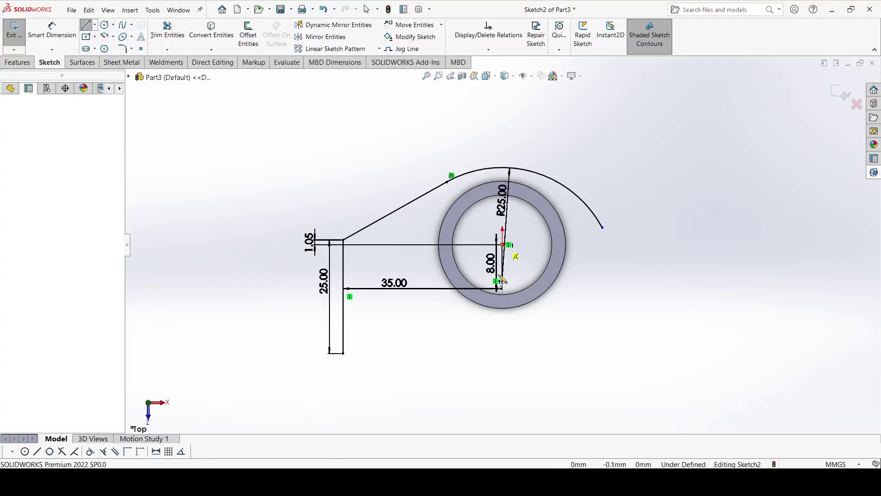
{"action": "right_click", "coordinate": [505, 393]}
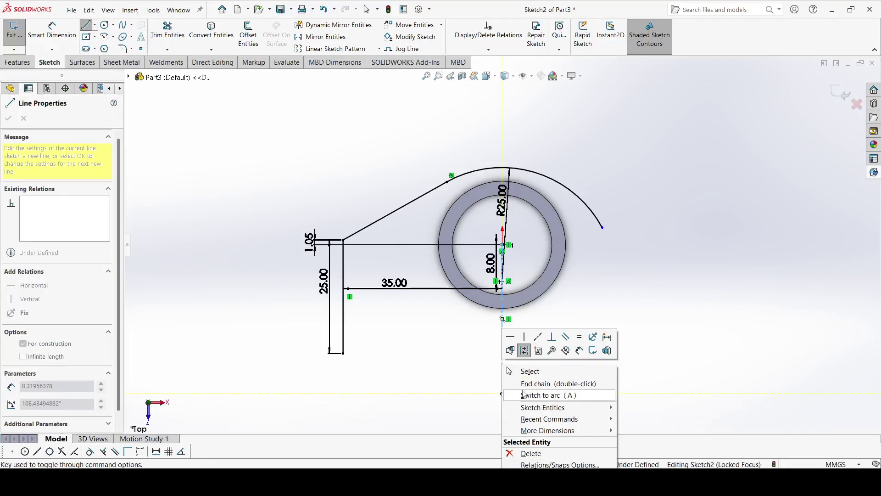
{"action": "left_click", "coordinate": [528, 371]}
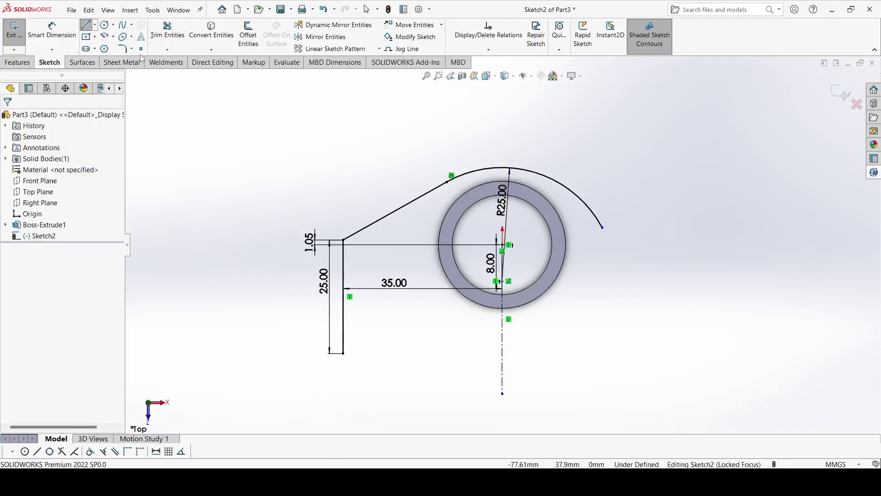
- Mirror the slanted and vertical lines about the centerline
{"action": "left_click", "coordinate": [317, 38]}
{"action": "left_click", "coordinate": [403, 207]}
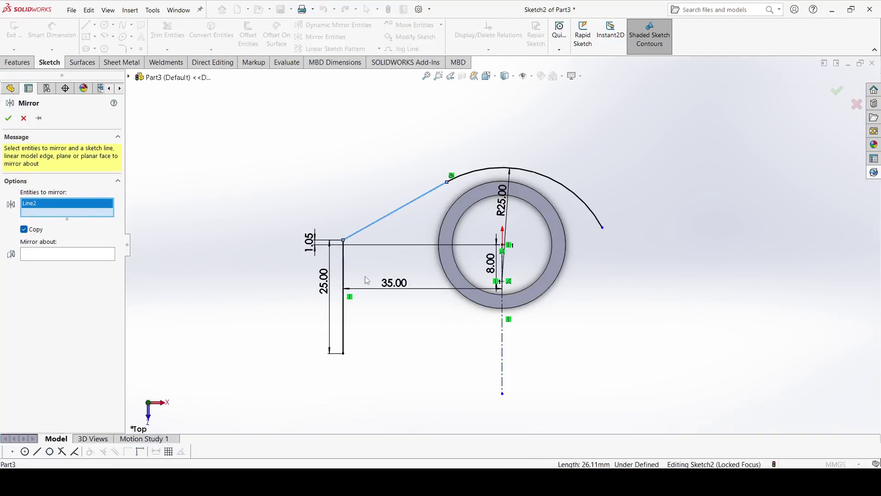
{"action": "left_click", "coordinate": [345, 276]}
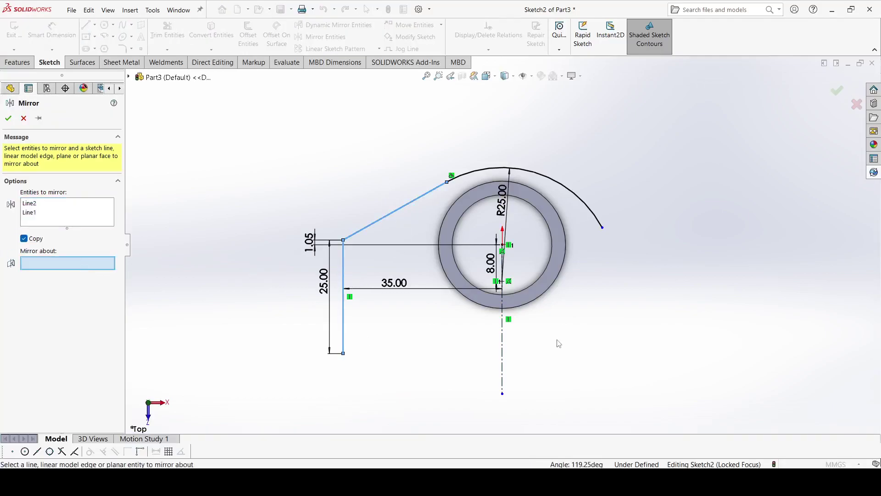
{"action": "left_click", "coordinate": [503, 340]}
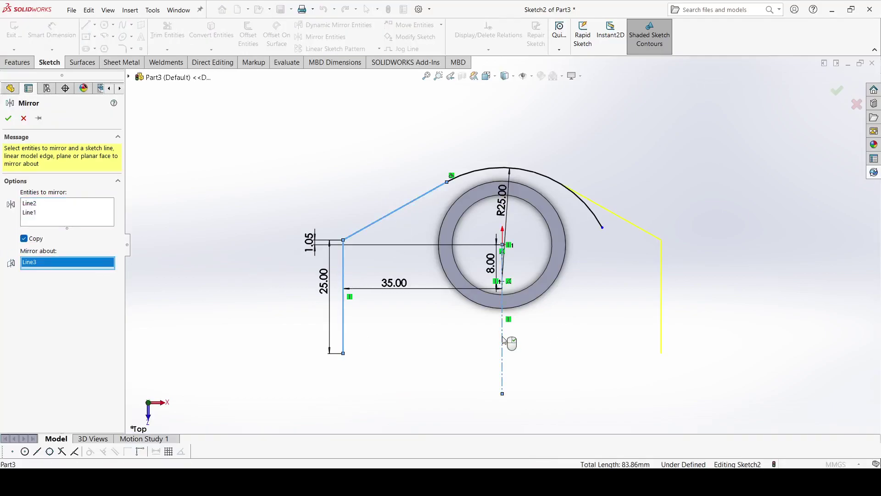
{"action": "left_click", "coordinate": [9, 118]}
- Power-trim the stray curve on the right and zoom to fit the sketch
{"action": "left_click", "coordinate": [168, 30]}
{"action": "scroll", "coordinate": [557, 225], "scroll_direction": "down", "scroll_amount": 3}
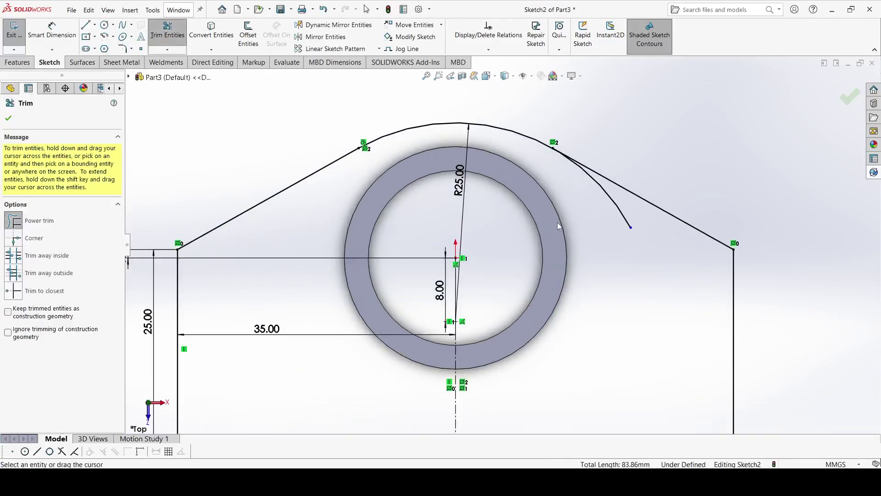
{"action": "scroll", "coordinate": [557, 223], "scroll_direction": "down", "scroll_amount": 2}
{"action": "left_click_drag", "start_coordinate": [565, 219], "coordinate": [626, 192]}
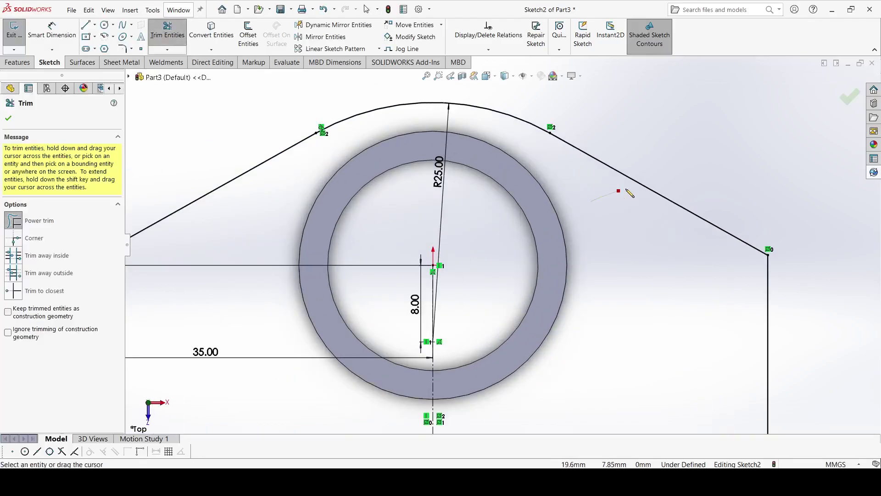
{"action": "left_click", "coordinate": [9, 119]}
{"action": "key", "text": "f"}
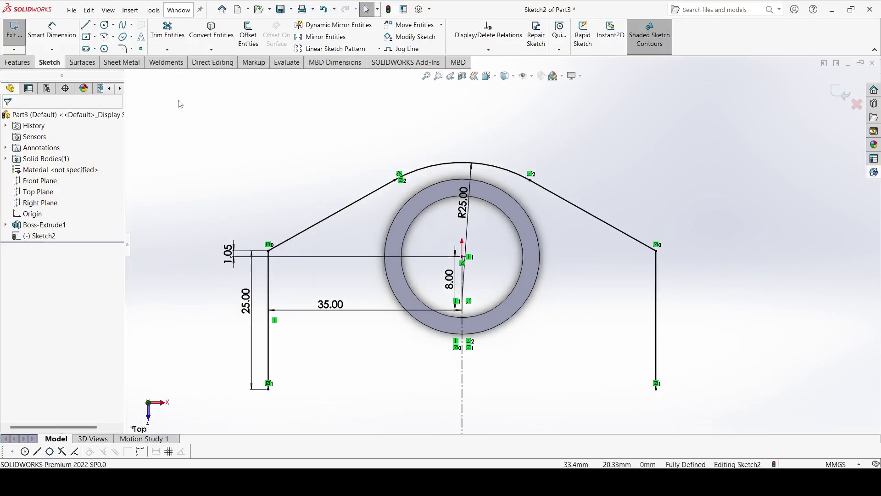
{"action": "left_click", "coordinate": [86, 25]}
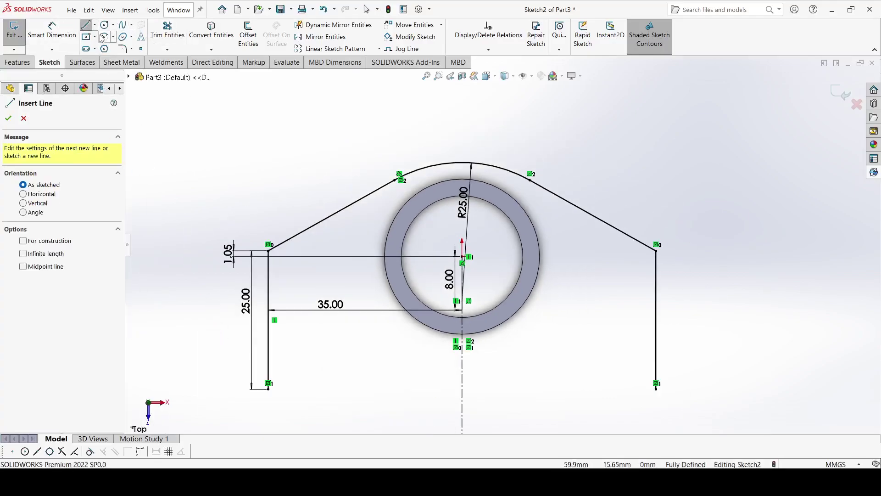
- Draw a centerpoint arc below the ring, centred near the ring's bottom point
{"action": "key", "text": "a"}
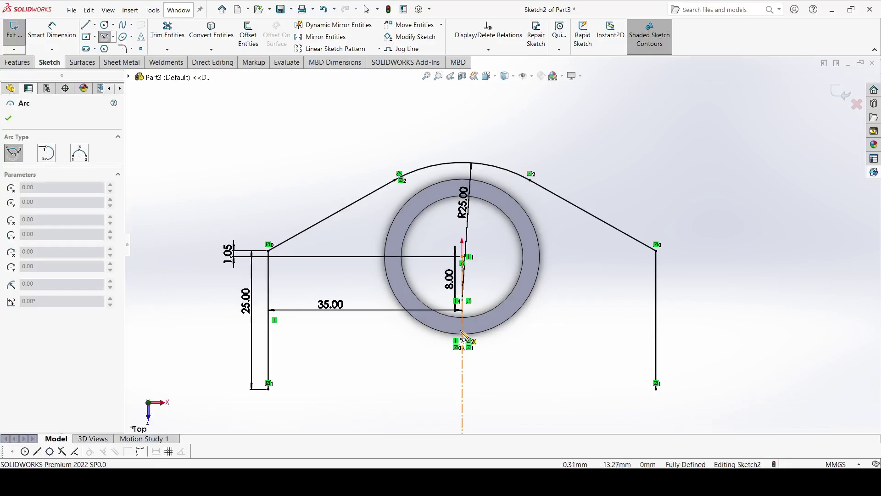
{"action": "left_click", "coordinate": [462, 333]}
{"action": "left_click", "coordinate": [391, 402]}
{"action": "left_click", "coordinate": [537, 401]}
{"action": "right_click", "coordinate": [538, 402]}
{"action": "left_click", "coordinate": [561, 381]}
- Dimension the new arc's radius to R10
{"action": "key", "text": "d"}
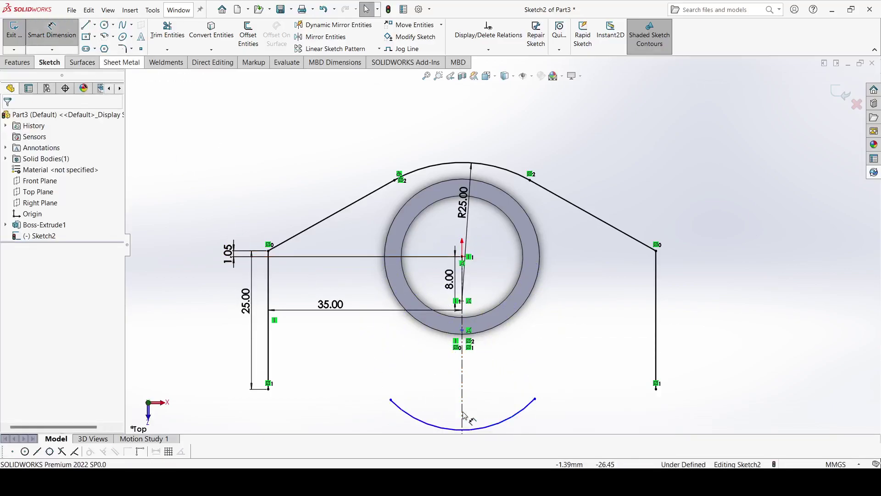
{"action": "left_click", "coordinate": [411, 419]}
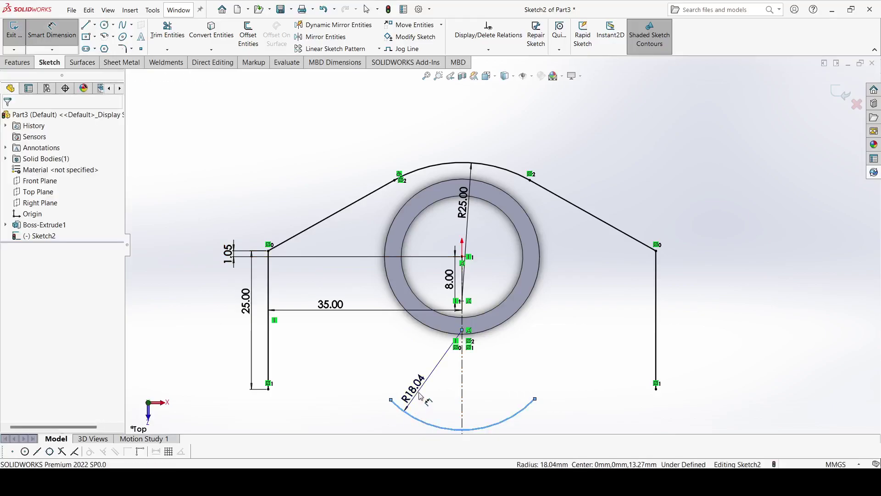
{"action": "left_click", "coordinate": [419, 397]}
{"action": "type", "text": "10"}
{"action": "key", "text": "Return"}
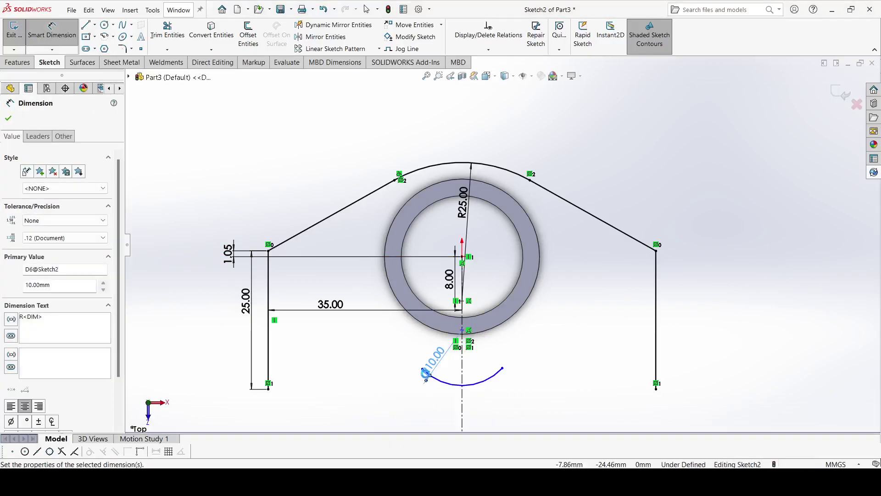
{"action": "scroll", "coordinate": [477, 358], "scroll_direction": "down", "scroll_amount": 4}
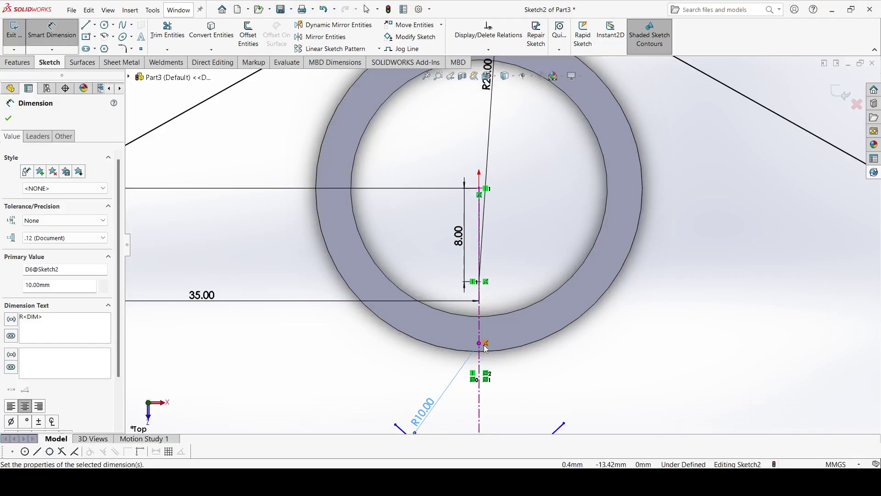
- Dimension the arc's centre 20.77 mm vertically below the ring's centre
{"action": "left_click", "coordinate": [486, 190]}
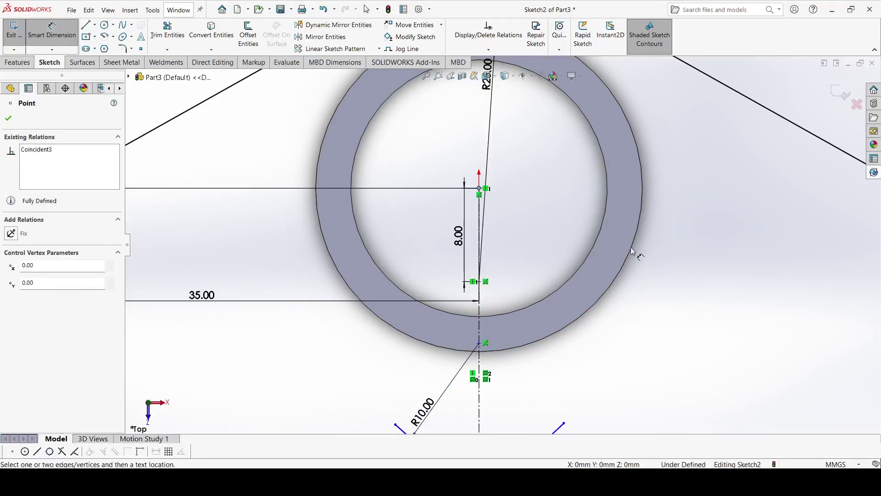
{"action": "left_click", "coordinate": [479, 343]}
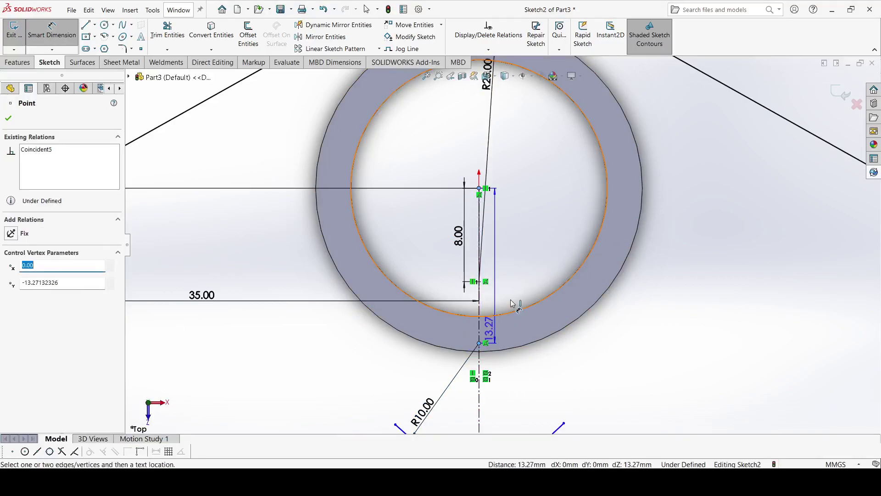
{"action": "left_click", "coordinate": [632, 254]}
{"action": "left_click", "coordinate": [639, 260]}
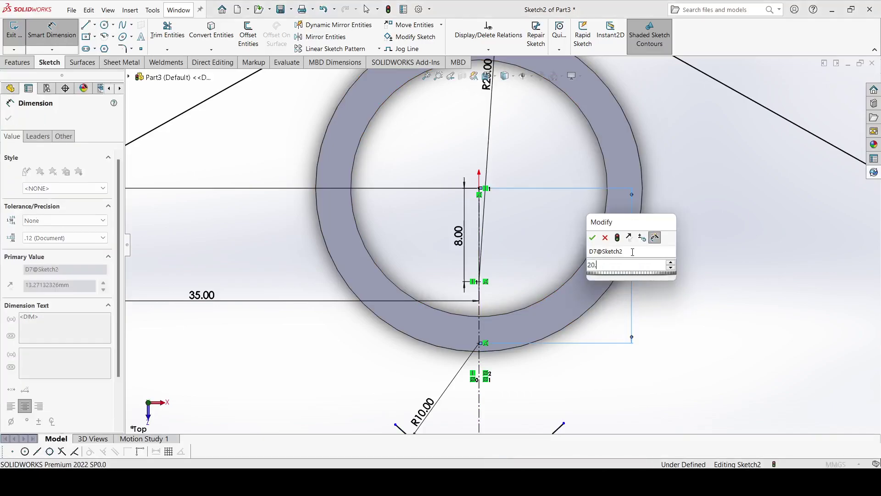
{"action": "type", "text": "20.77"}
{"action": "key", "text": "Return"}
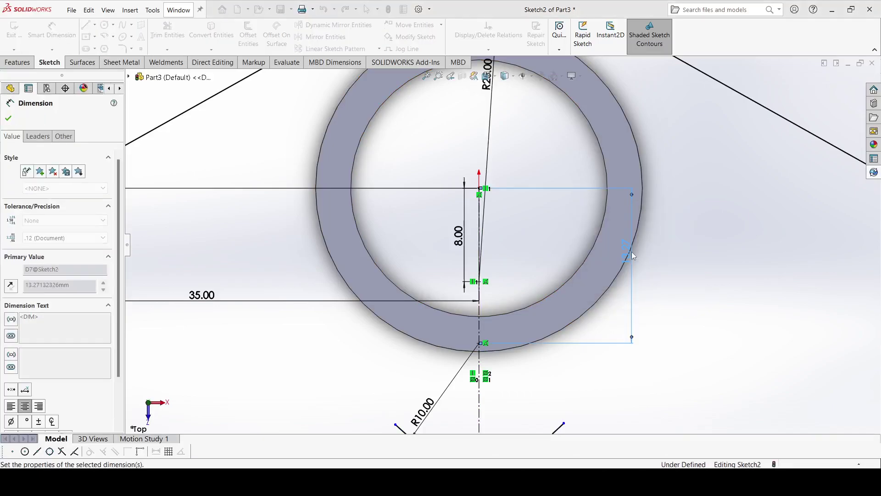
{"action": "left_click", "coordinate": [8, 119]}
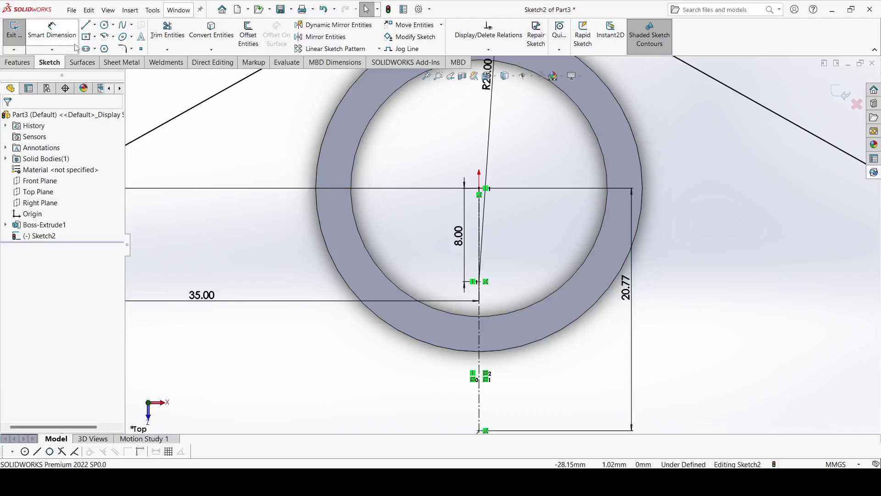
{"action": "left_click", "coordinate": [86, 26]}
- Draw a line from the plate's bottom-left corner to the R10 arc and make it tangent
{"action": "key", "text": "f"}
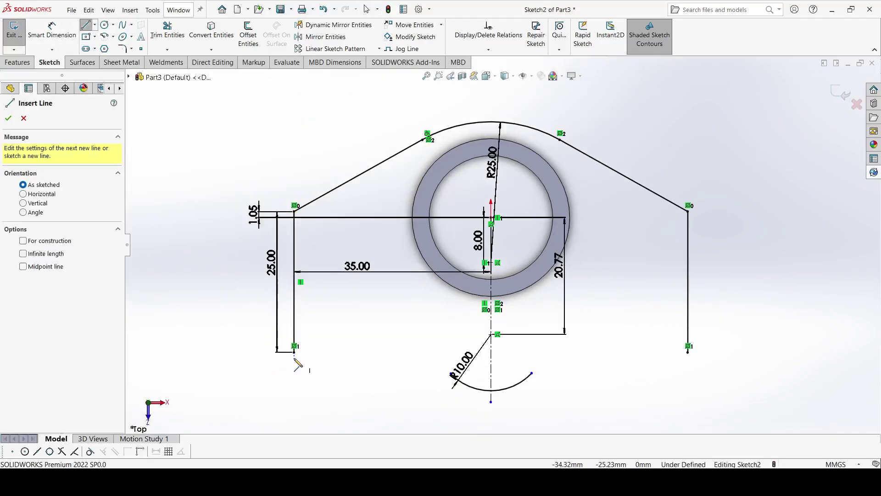
{"action": "left_click", "coordinate": [294, 353]}
{"action": "left_click", "coordinate": [452, 373]}
{"action": "right_click", "coordinate": [455, 381]}
{"action": "left_click", "coordinate": [457, 382]}
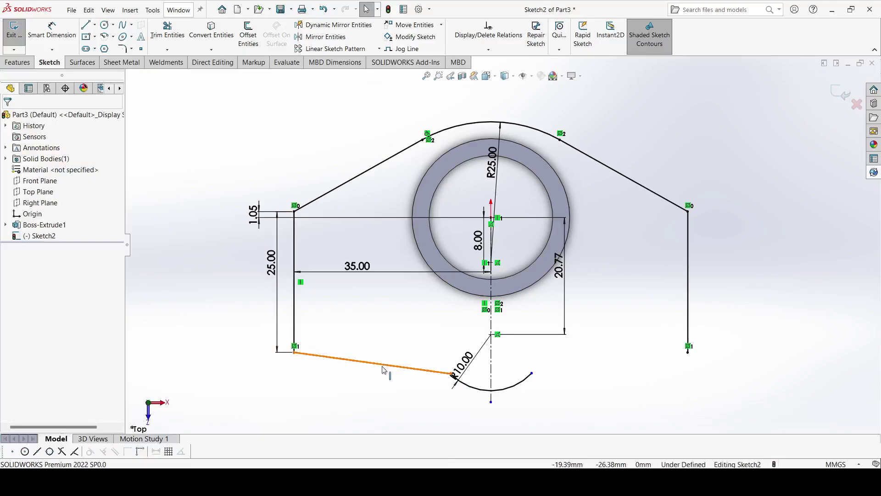
{"action": "left_click", "coordinate": [451, 373]}
{"action": "left_click", "coordinate": [473, 388]}
{"action": "left_click", "coordinate": [452, 374], "text": "ctrl"}
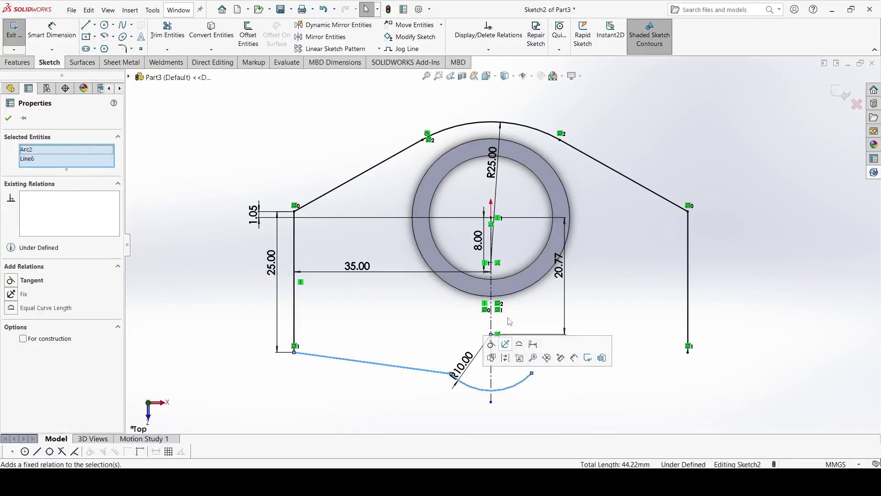
{"action": "left_click", "coordinate": [491, 344]}
{"action": "key", "text": "Escape"}
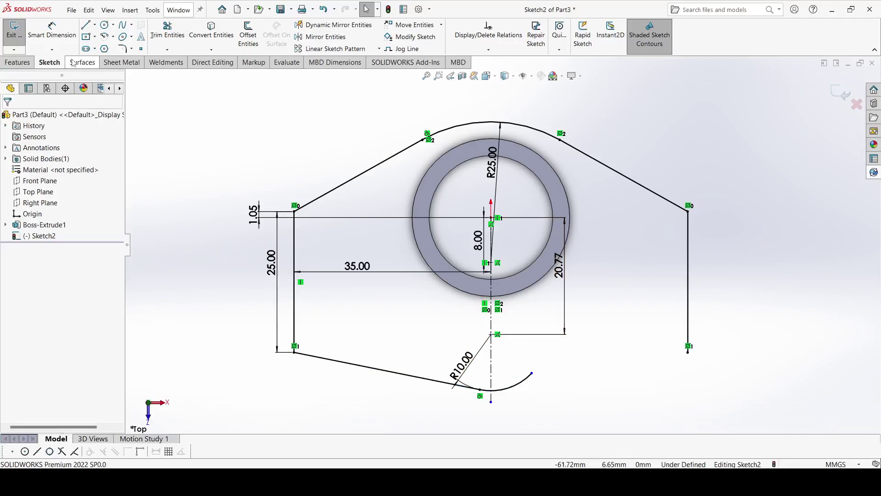
- Draw a line from the bottom-right corner to the arc's other end and make it tangent
{"action": "key", "text": "l"}
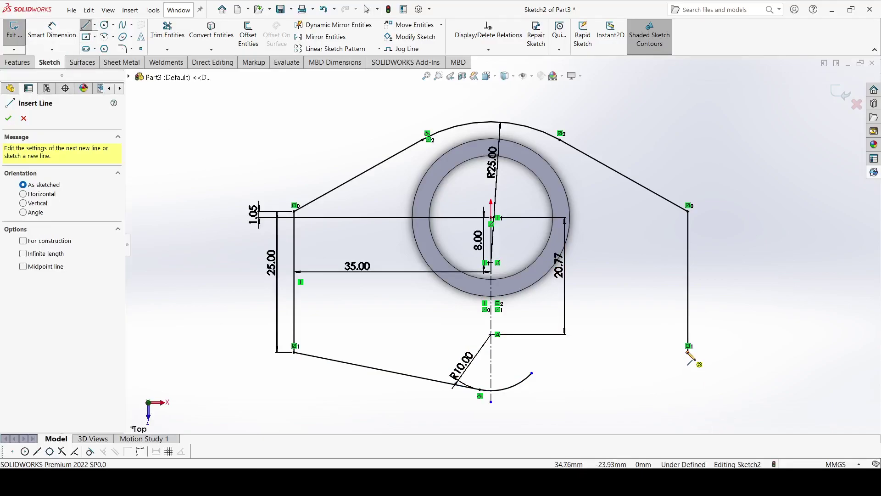
{"action": "left_click", "coordinate": [688, 352]}
{"action": "left_click", "coordinate": [532, 373]}
{"action": "right_click", "coordinate": [532, 374]}
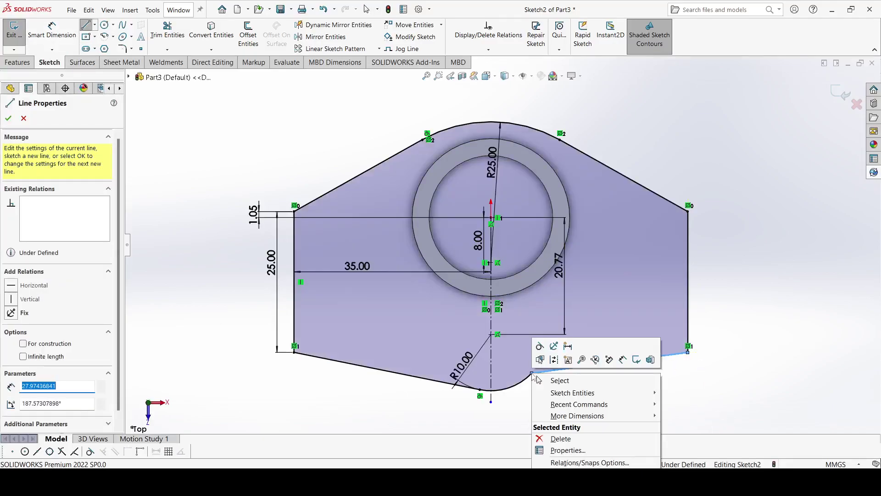
{"action": "left_click", "coordinate": [568, 381]}
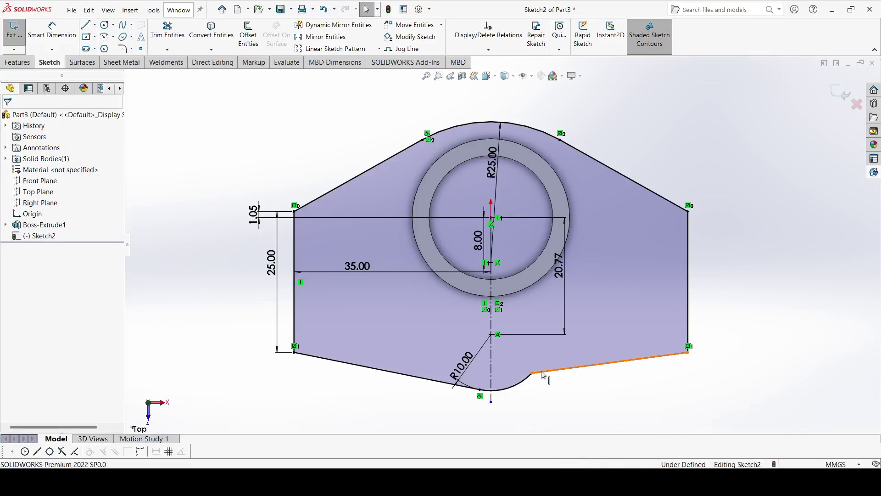
{"action": "left_click", "coordinate": [565, 368]}
{"action": "left_click", "coordinate": [517, 386], "text": "ctrl"}
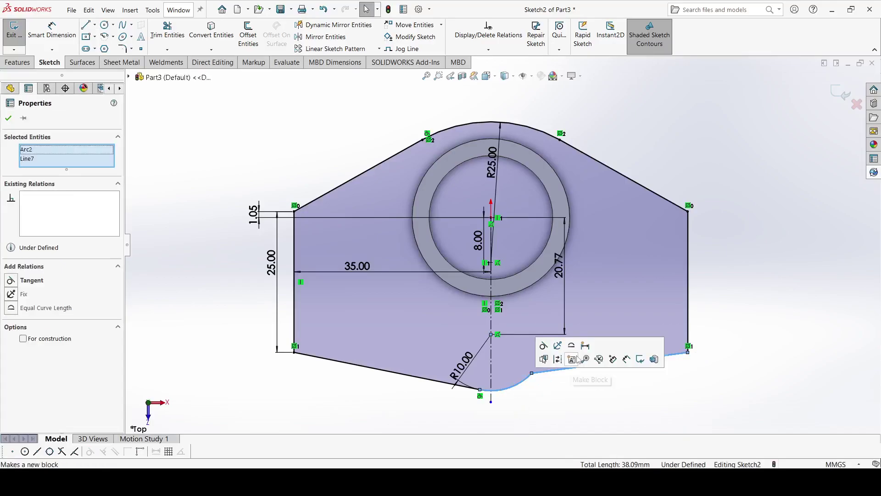
{"action": "left_click", "coordinate": [543, 347]}
{"action": "left_click", "coordinate": [234, 311]}
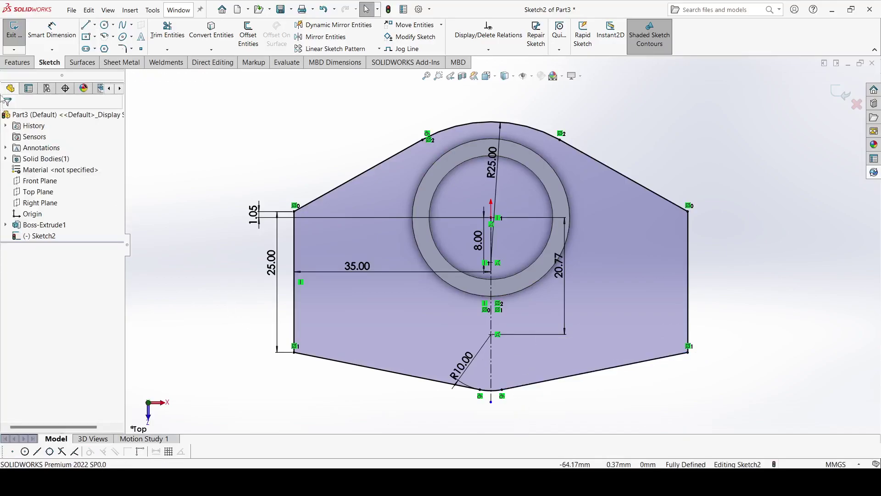
{"action": "left_click", "coordinate": [17, 62]}
- Extrude the plate outline 5 mm downward as Boss-Extrude2
{"action": "left_click", "coordinate": [19, 35]}
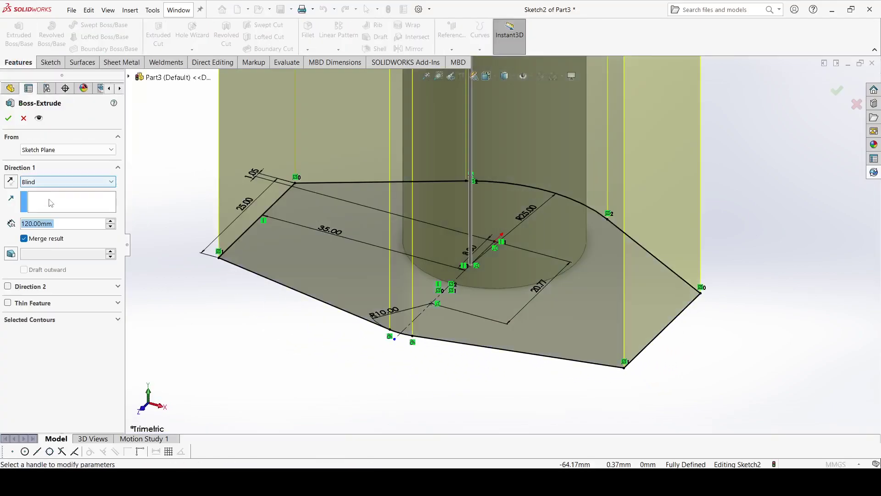
{"action": "type", "text": "5"}
{"action": "key", "text": "Return"}
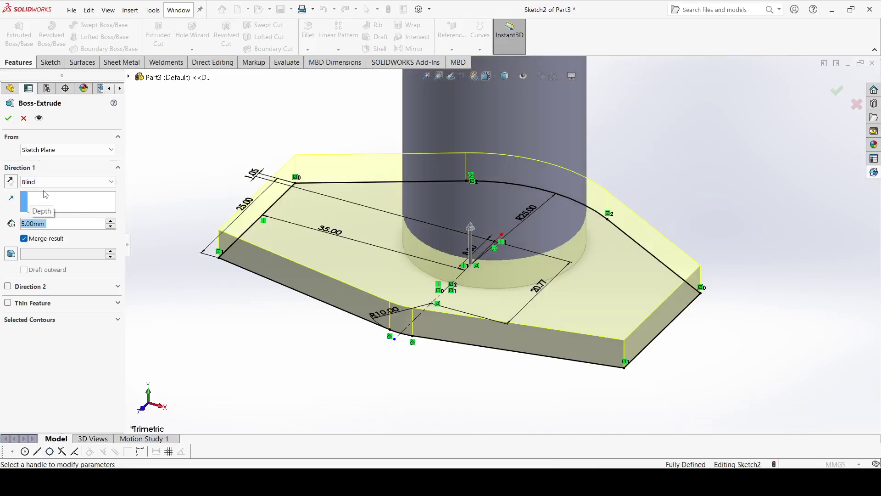
{"action": "left_click", "coordinate": [9, 182]}
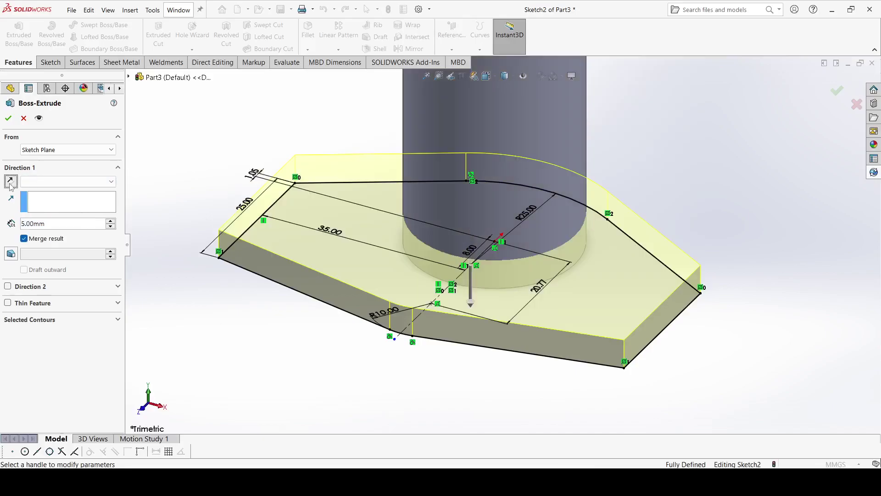
{"action": "left_click", "coordinate": [8, 116]}
{"action": "middle_click_drag", "start_coordinate": [362, 388], "coordinate": [305, 311]}
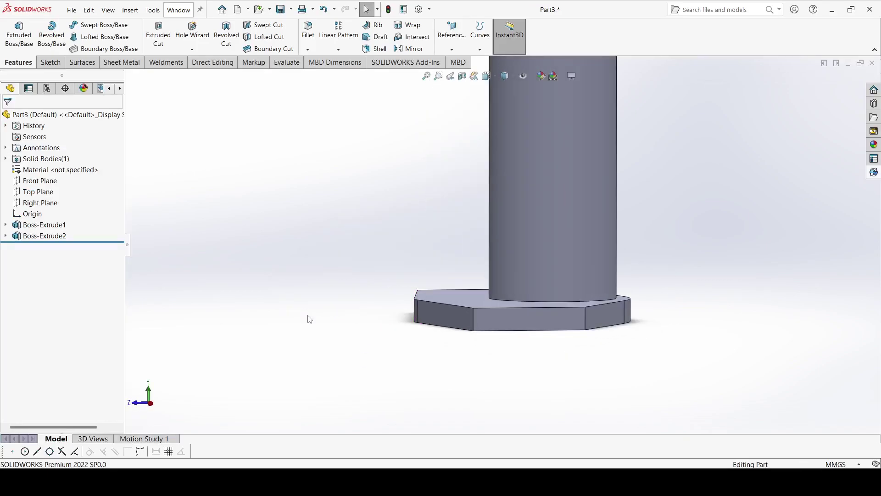
- Check the Fork.pdf drawing, then start a new sketch on the Right Plane
{"action": "key", "text": "alt+Tab"}
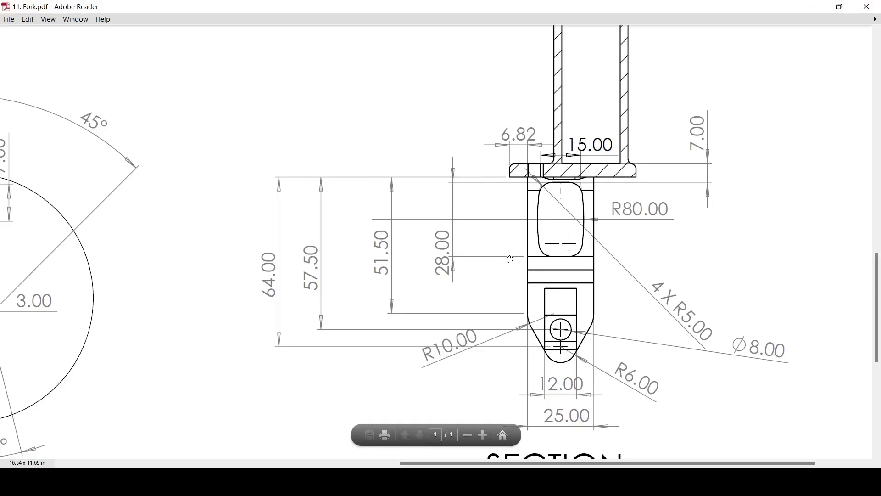
{"action": "key", "text": "alt+Tab"}
{"action": "left_click", "coordinate": [44, 203]}
{"action": "left_click", "coordinate": [52, 187]}
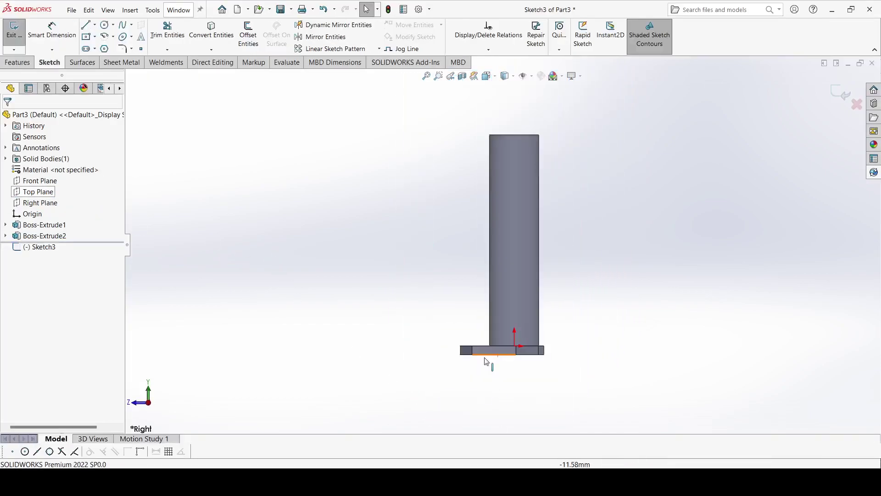
- Sketch a vertical line below the plate, placed 6.82 mm from the plate's left edge
{"action": "left_click", "coordinate": [90, 29]}
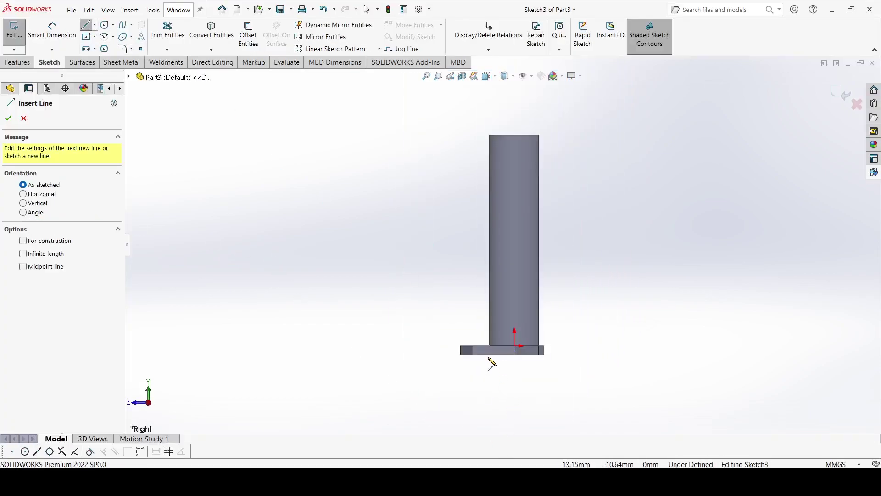
{"action": "scroll", "coordinate": [468, 322], "scroll_direction": "down", "scroll_amount": 5}
{"action": "left_click_drag", "start_coordinate": [441, 318], "coordinate": [442, 421]}
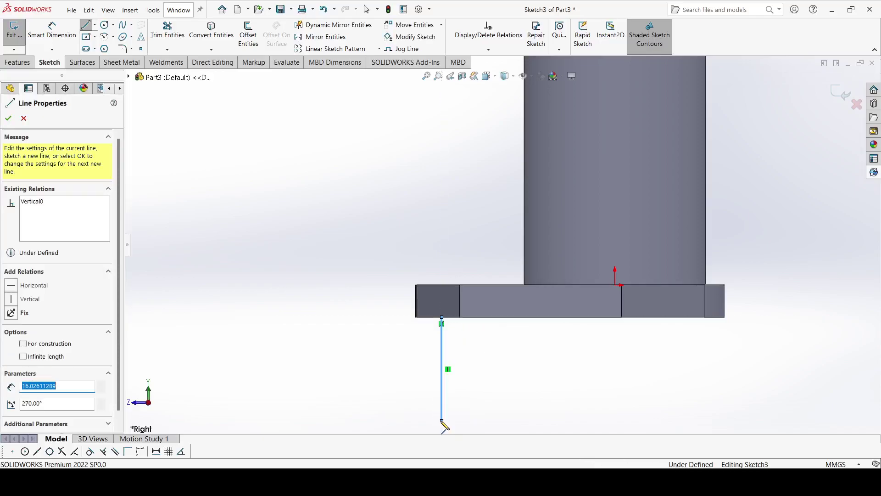
{"action": "right_click", "coordinate": [442, 422]}
{"action": "left_click", "coordinate": [469, 362]}
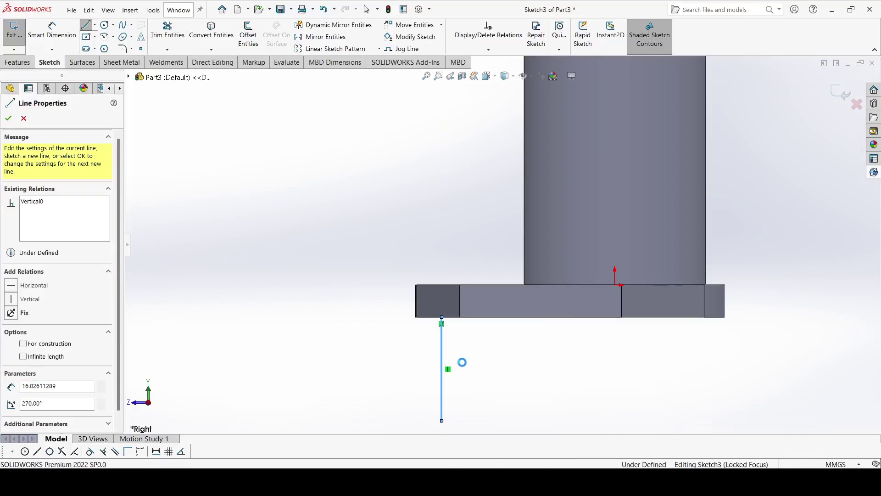
{"action": "left_click", "coordinate": [63, 48]}
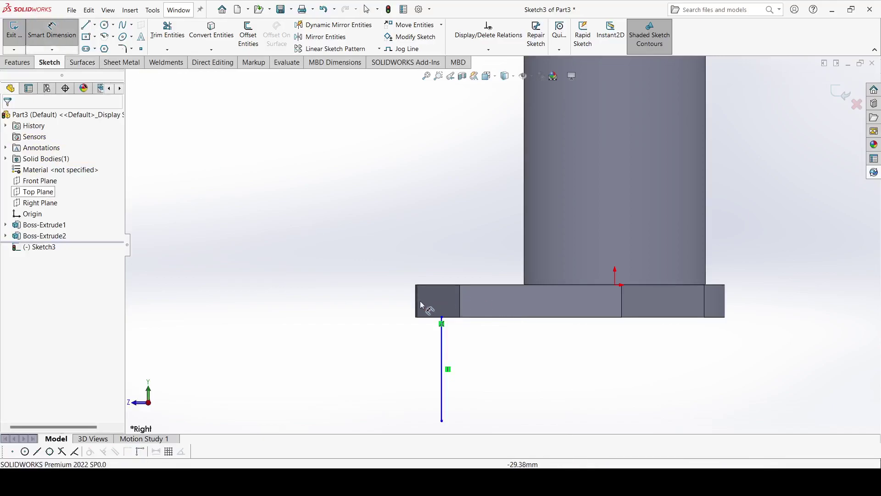
{"action": "scroll", "coordinate": [419, 299], "scroll_direction": "down", "scroll_amount": 3}
{"action": "scroll", "coordinate": [438, 290], "scroll_direction": "down", "scroll_amount": 1}
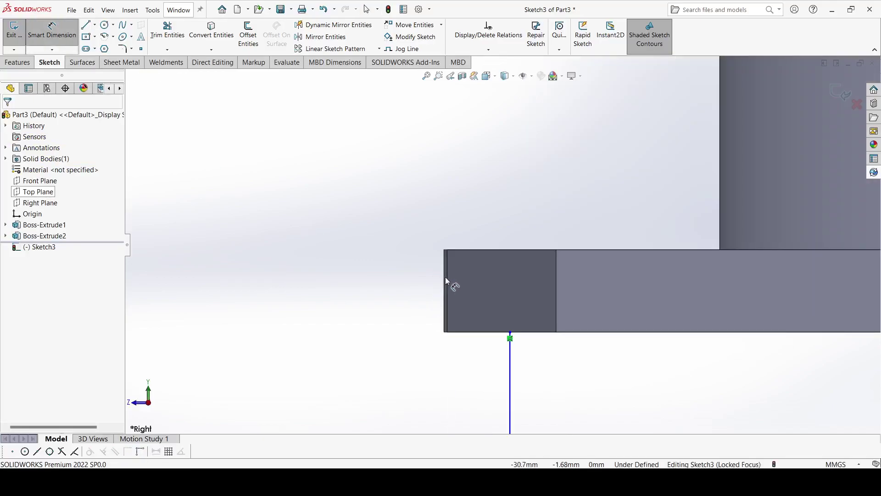
{"action": "left_click", "coordinate": [444, 277]}
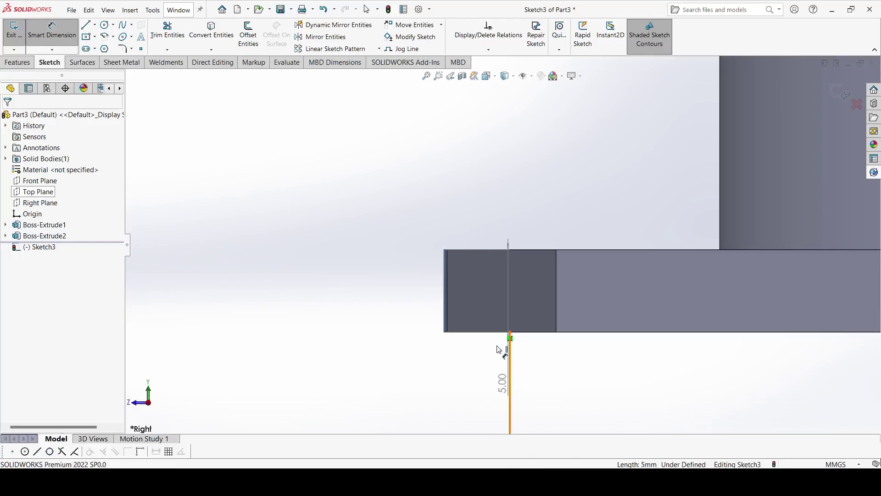
{"action": "left_click", "coordinate": [510, 351]}
{"action": "left_click", "coordinate": [488, 239]}
{"action": "type", "text": "6.82"}
{"action": "key", "text": "Return"}
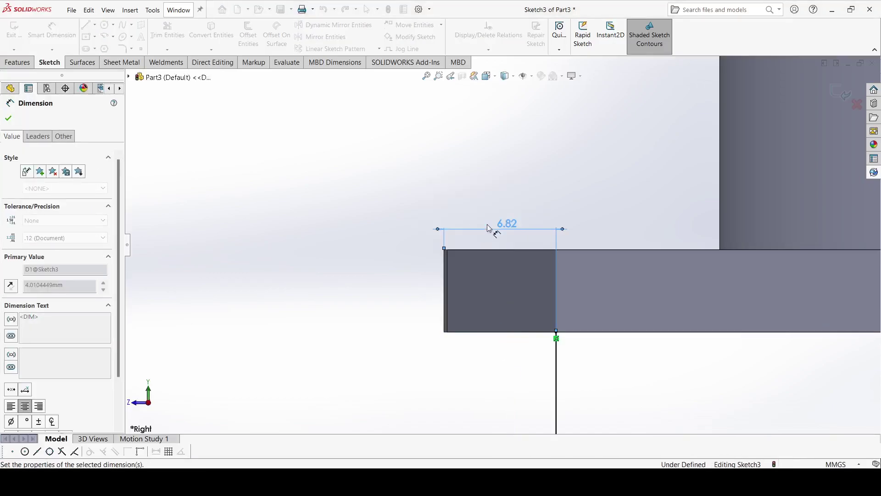
- Set the line's length to 51.50 mm, then delete that length dimension
{"action": "scroll", "coordinate": [303, 227], "scroll_direction": "up", "scroll_amount": 2}
{"action": "scroll", "coordinate": [334, 233], "scroll_direction": "up", "scroll_amount": 2}
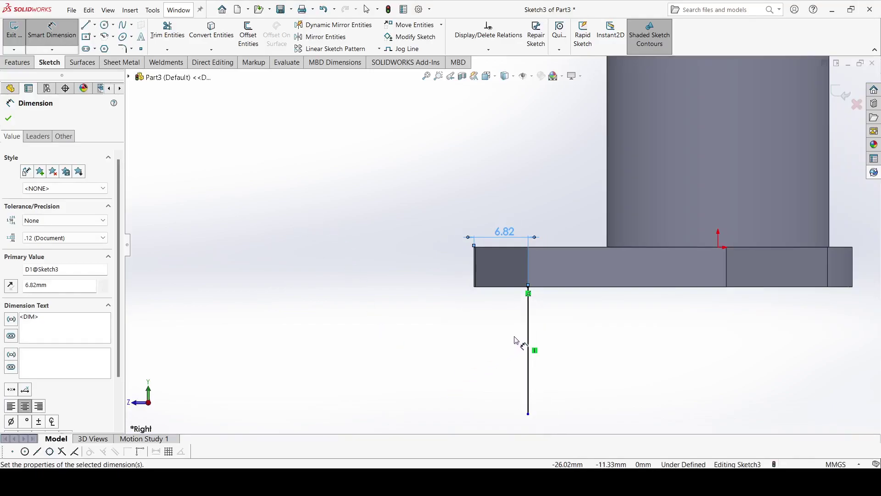
{"action": "left_click", "coordinate": [528, 339]}
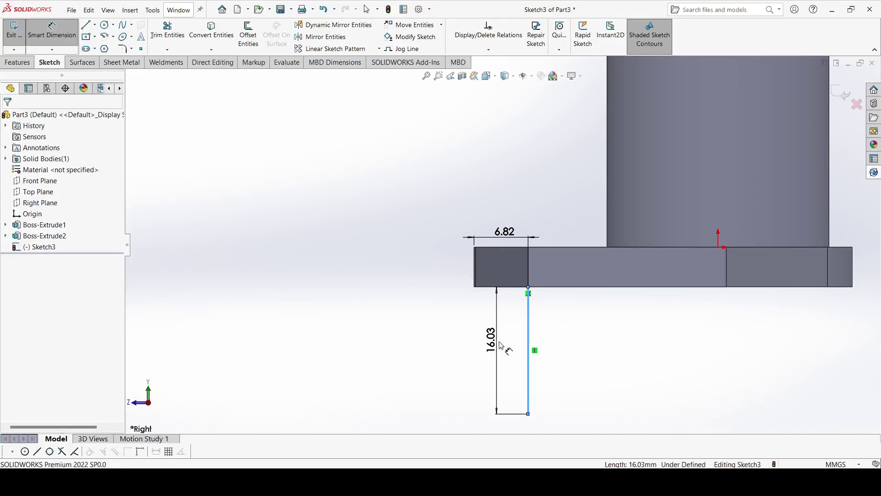
{"action": "left_click", "coordinate": [500, 345]}
{"action": "type", "text": "51.50"}
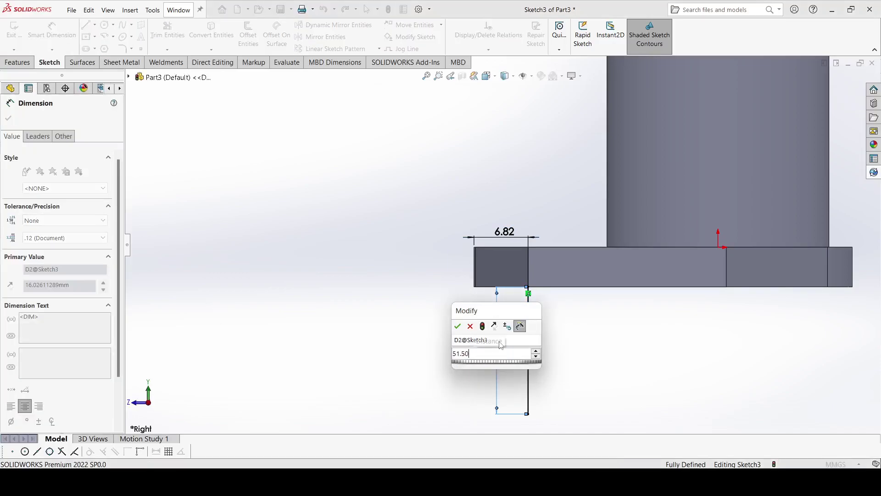
{"action": "key", "text": "Return"}
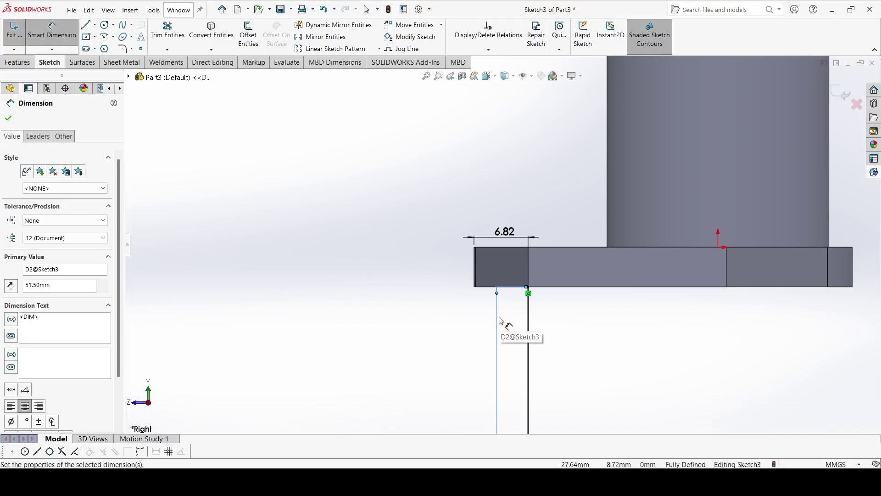
{"action": "key", "text": "Delete"}
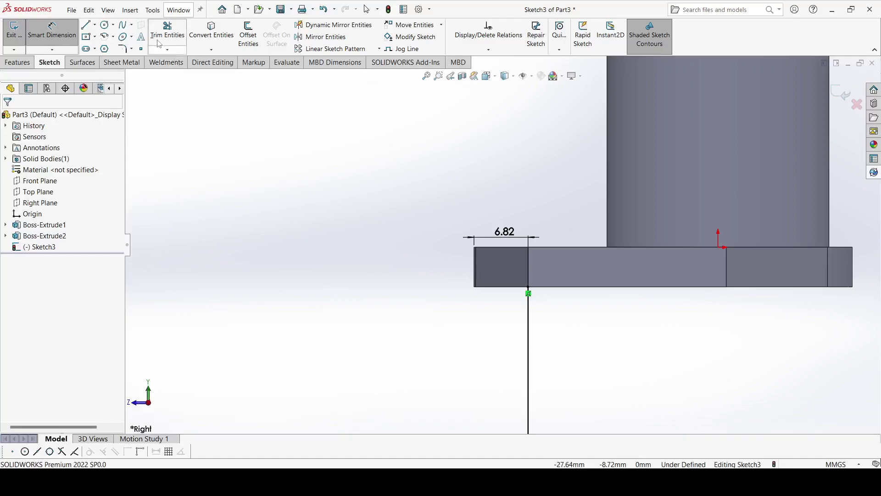
- Offset the vertical line 25 mm to the right
{"action": "left_click", "coordinate": [95, 25]}
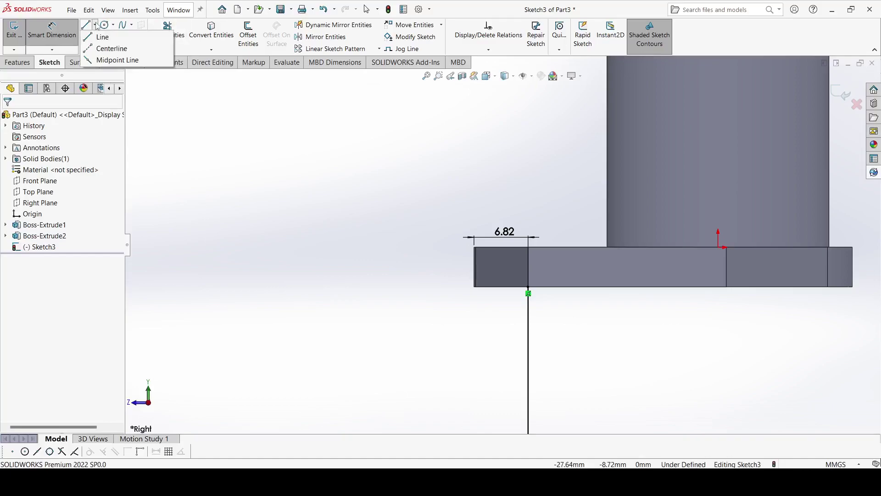
{"action": "left_click", "coordinate": [121, 48]}
{"action": "key", "text": "z"}
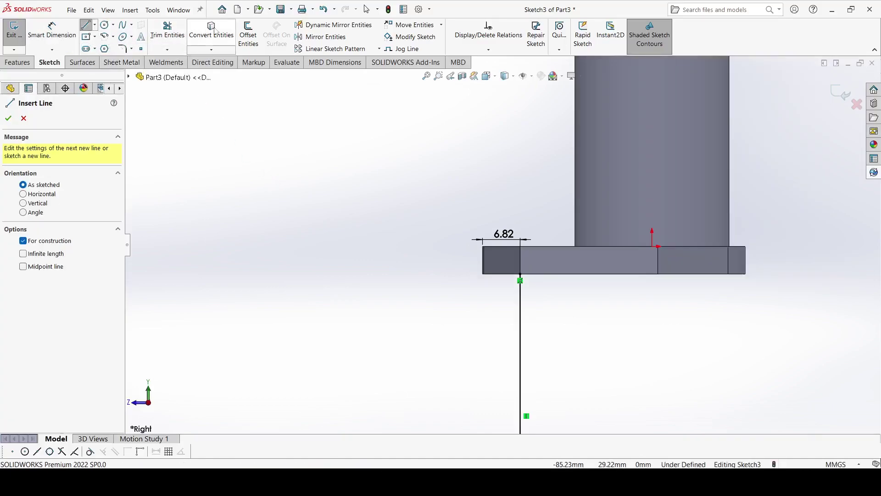
{"action": "left_click", "coordinate": [249, 36]}
{"action": "left_click", "coordinate": [522, 312]}
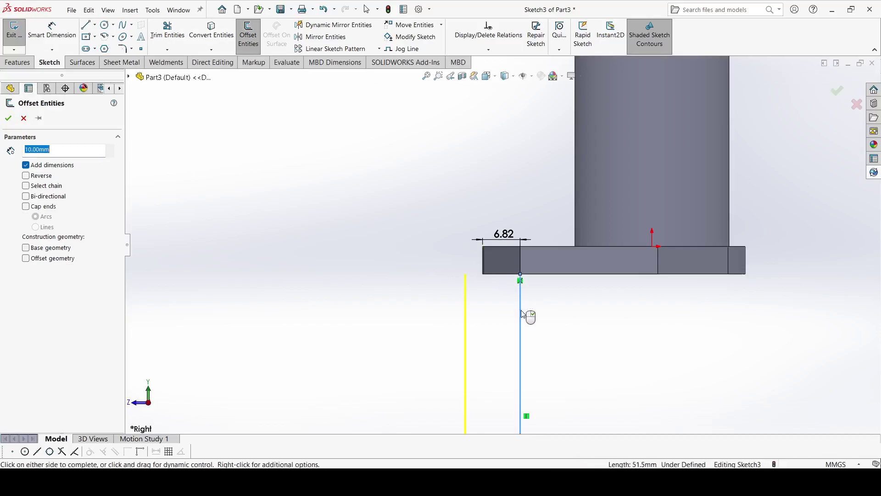
{"action": "left_click", "coordinate": [27, 176]}
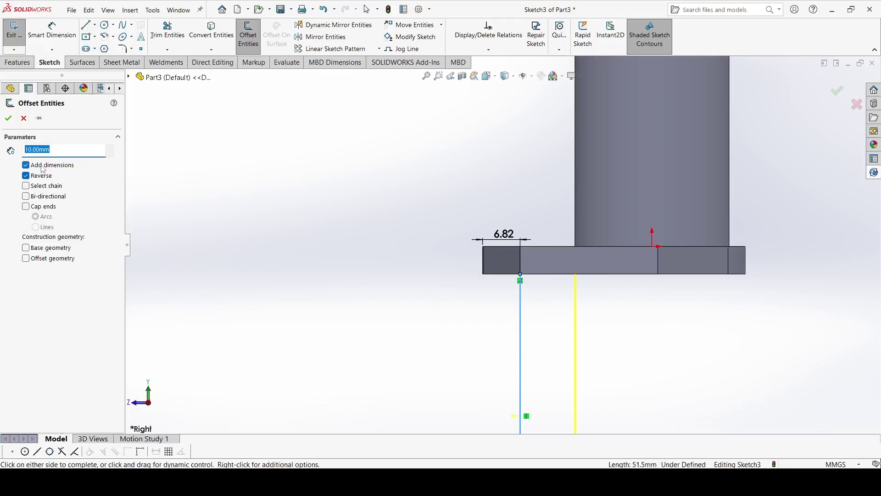
{"action": "key", "text": "Return"}
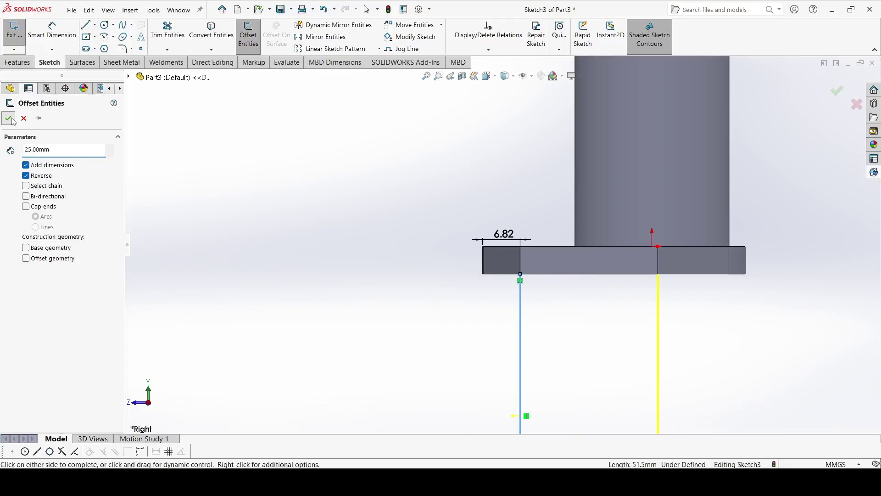
{"action": "left_click", "coordinate": [10, 118]}
- Draw a line joining the top ends of the two vertical lines
{"action": "key", "text": "l"}
{"action": "left_click", "coordinate": [521, 276]}
{"action": "left_click", "coordinate": [659, 276]}
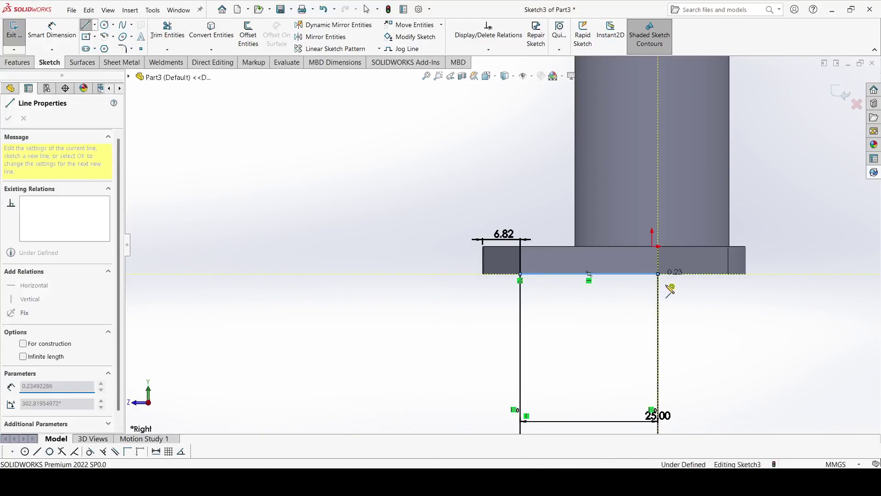
{"action": "right_click", "coordinate": [668, 289]}
{"action": "left_click", "coordinate": [687, 292]}
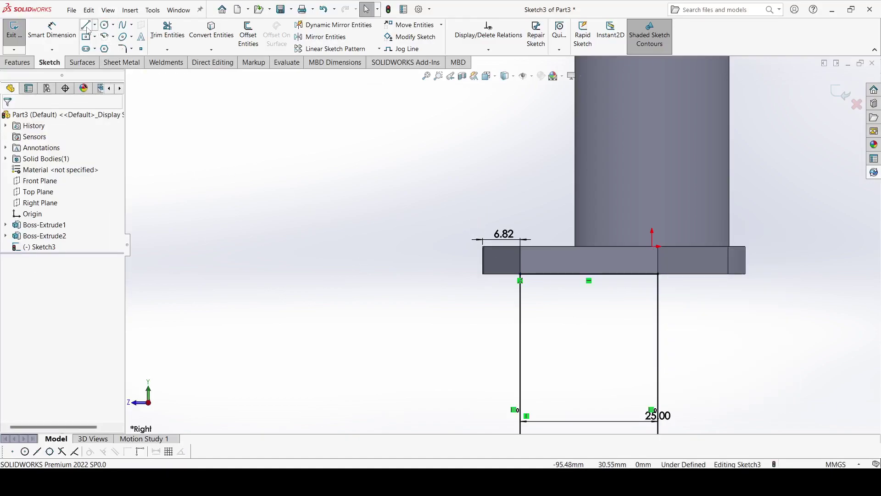
- Draw a circle between the lines' lower ends with a 12 mm diameter
{"action": "left_click", "coordinate": [104, 24]}
{"action": "scroll", "coordinate": [433, 356], "scroll_direction": "up", "scroll_amount": 3}
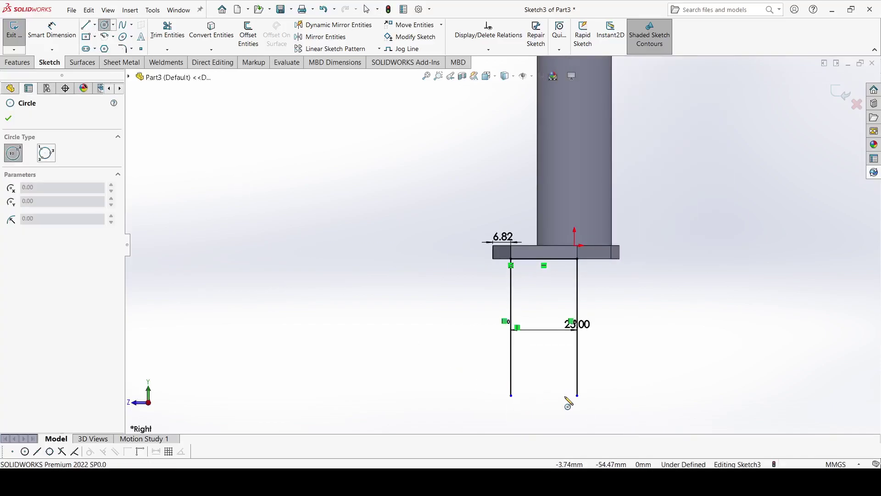
{"action": "left_click_drag", "start_coordinate": [540, 402], "coordinate": [559, 415]}
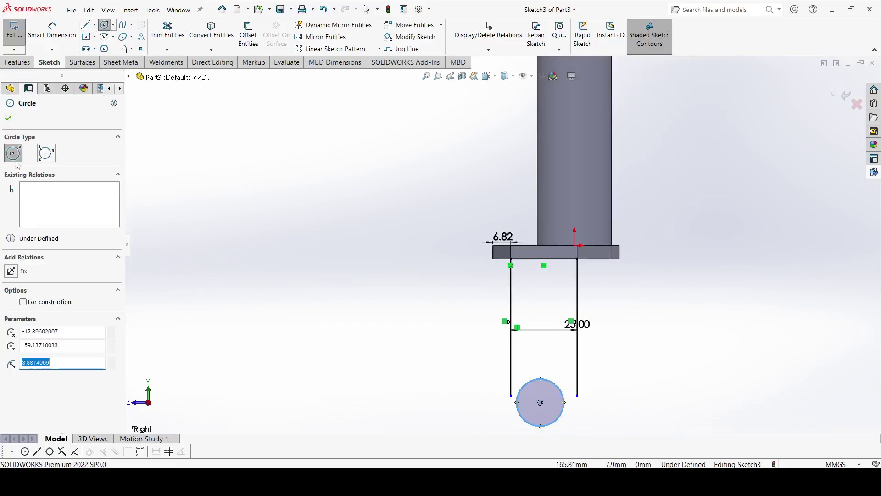
{"action": "left_click", "coordinate": [9, 118]}
{"action": "left_click", "coordinate": [52, 30]}
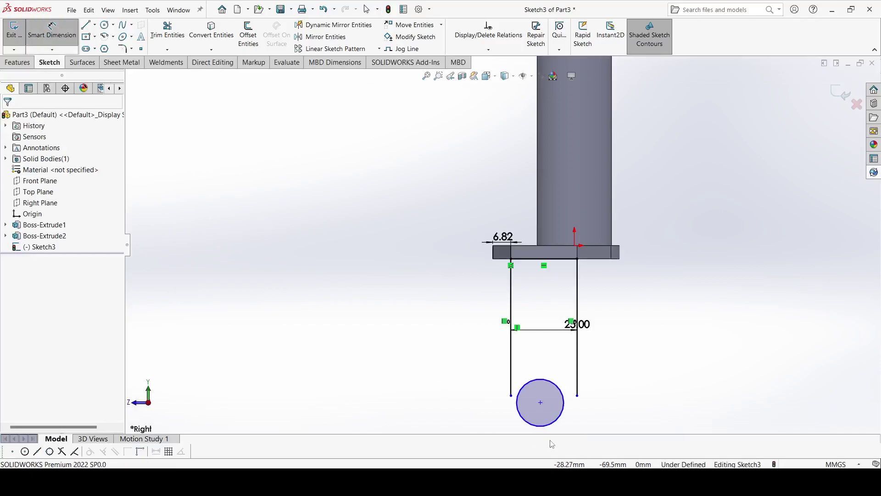
{"action": "left_click", "coordinate": [521, 420]}
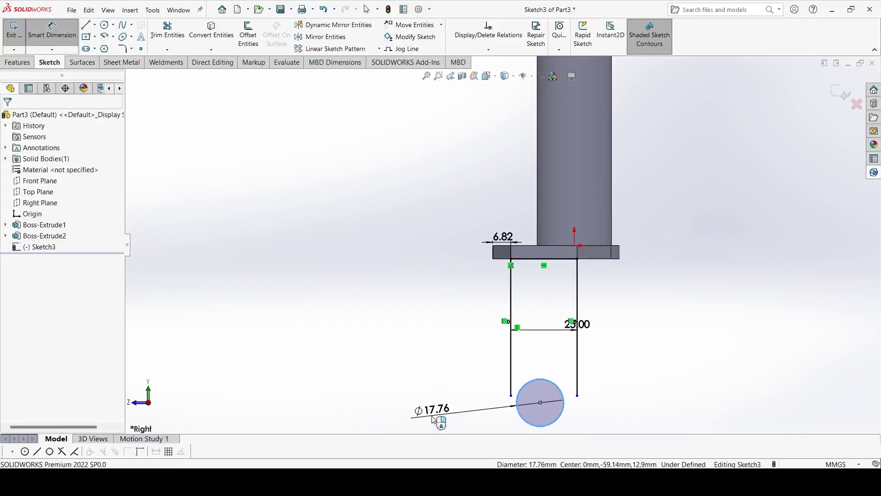
{"action": "left_click", "coordinate": [418, 415]}
{"action": "type", "text": "12"}
{"action": "key", "text": "Return"}
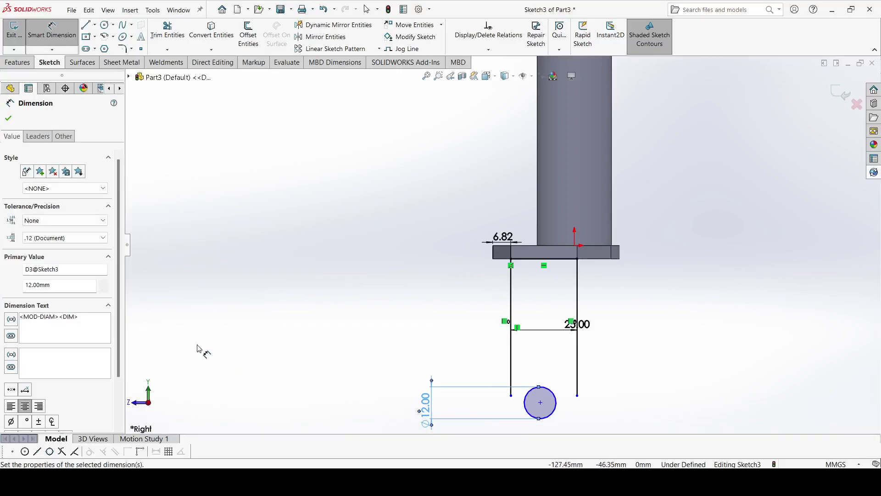
{"action": "left_click", "coordinate": [8, 118]}
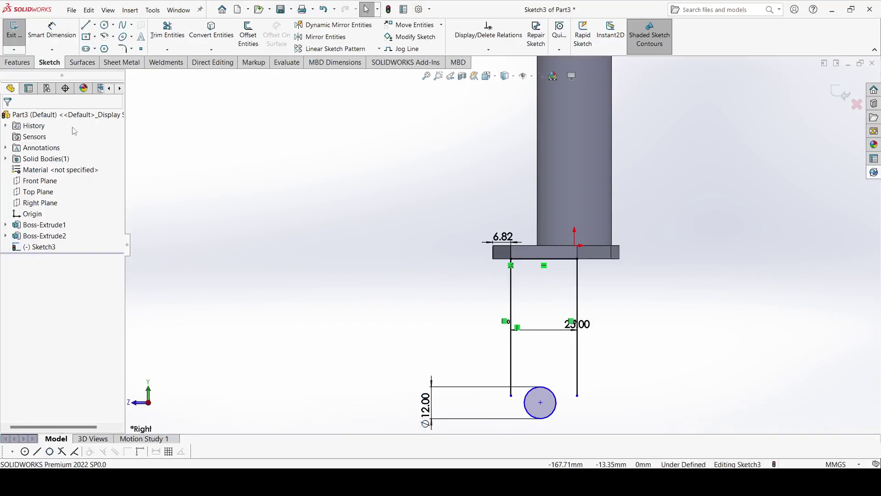
- Dimension the circle's centre 64 mm below the top connecting line
{"action": "left_click", "coordinate": [541, 402]}
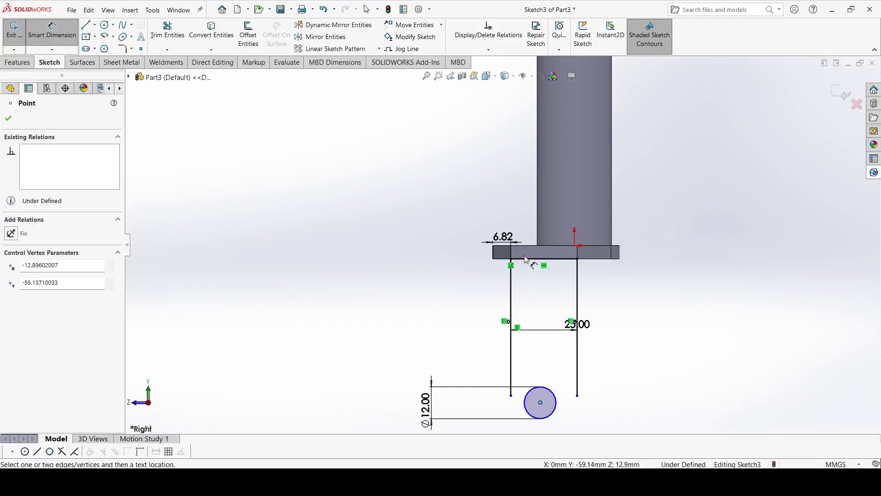
{"action": "left_click", "coordinate": [530, 261]}
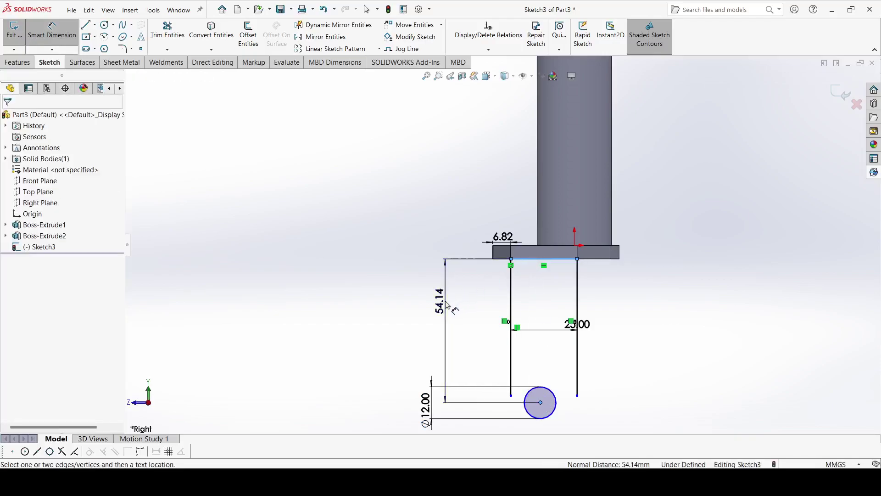
{"action": "left_click", "coordinate": [447, 305]}
{"action": "type", "text": "64"}
{"action": "key", "text": "Return"}
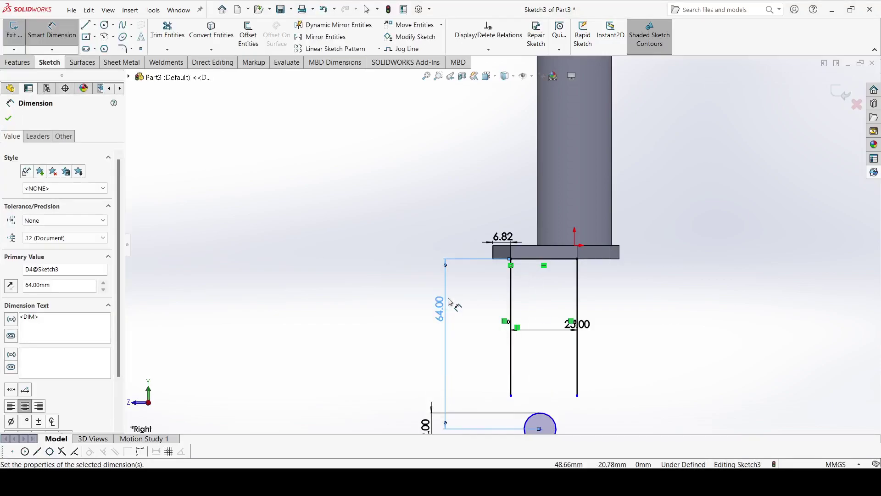
{"action": "left_click", "coordinate": [9, 119]}
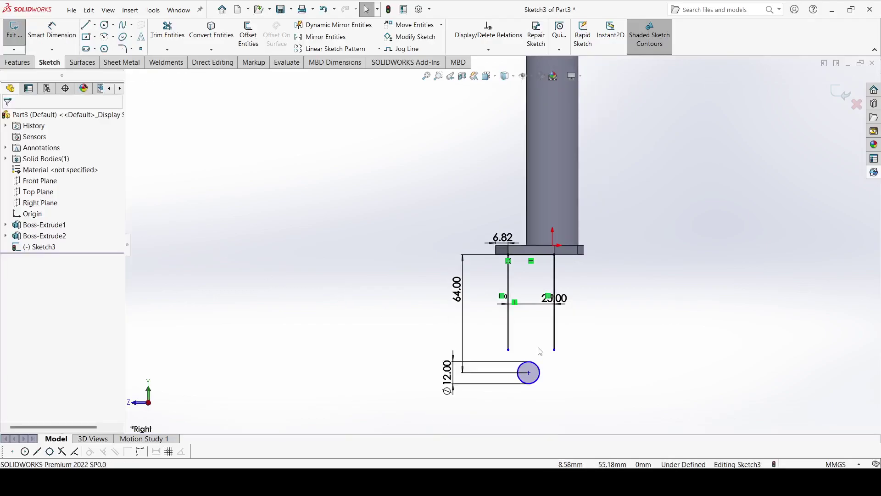
- Make the circle's centre vertical with the top line's midpoint
{"action": "scroll", "coordinate": [508, 377], "scroll_direction": "down", "scroll_amount": 3}
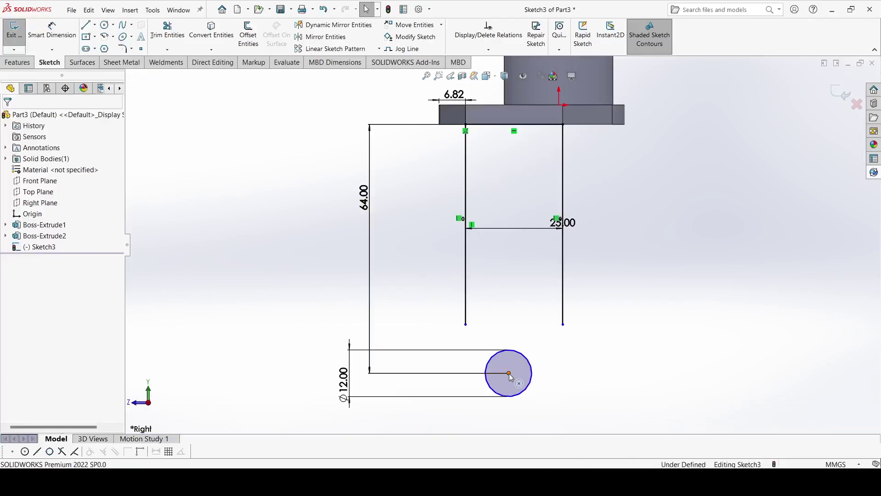
{"action": "left_click", "coordinate": [509, 374]}
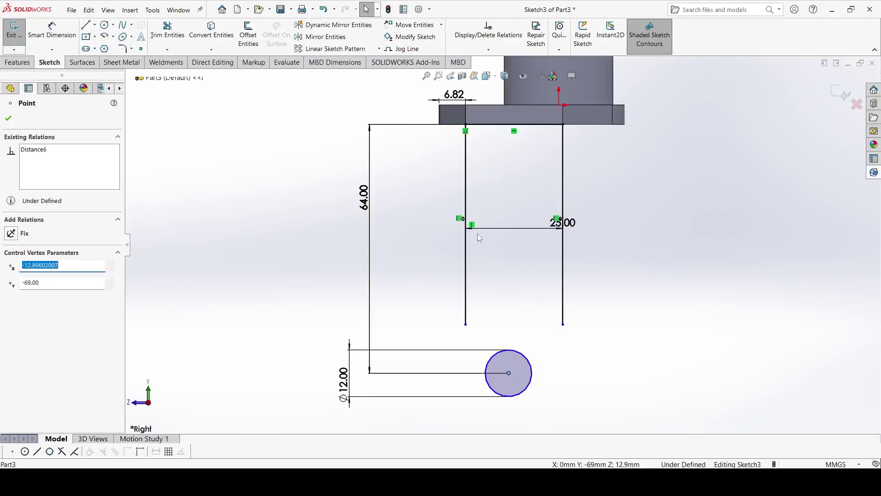
{"action": "left_click", "coordinate": [514, 124], "text": "ctrl"}
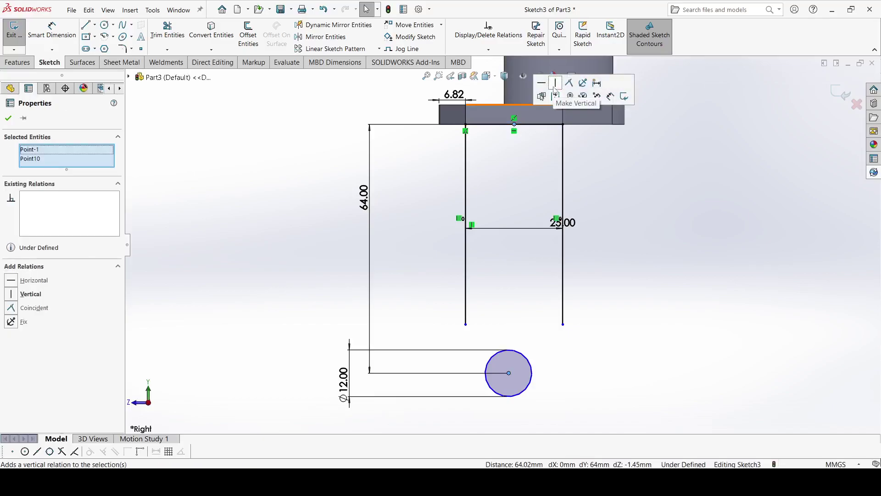
{"action": "left_click", "coordinate": [569, 92]}
{"action": "left_click", "coordinate": [640, 221]}
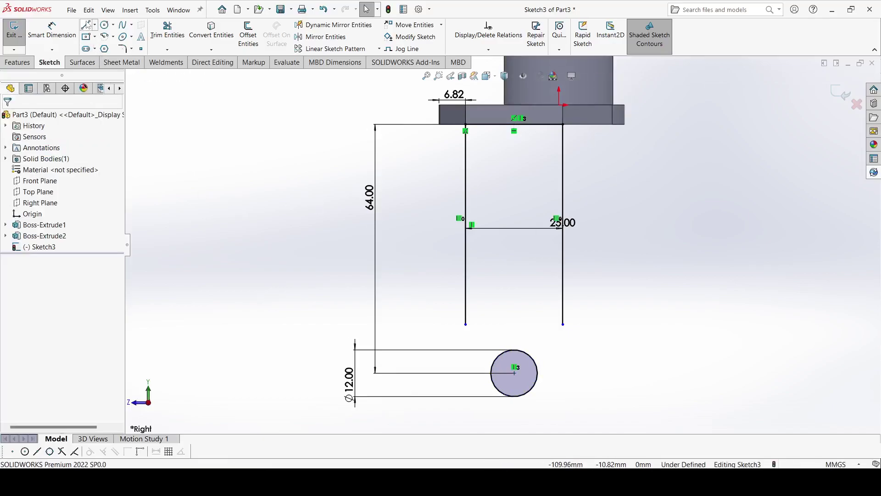
- Draw slanted lines from each vertical line's lower end tangent to the Ø12 circle
{"action": "key", "text": "l"}
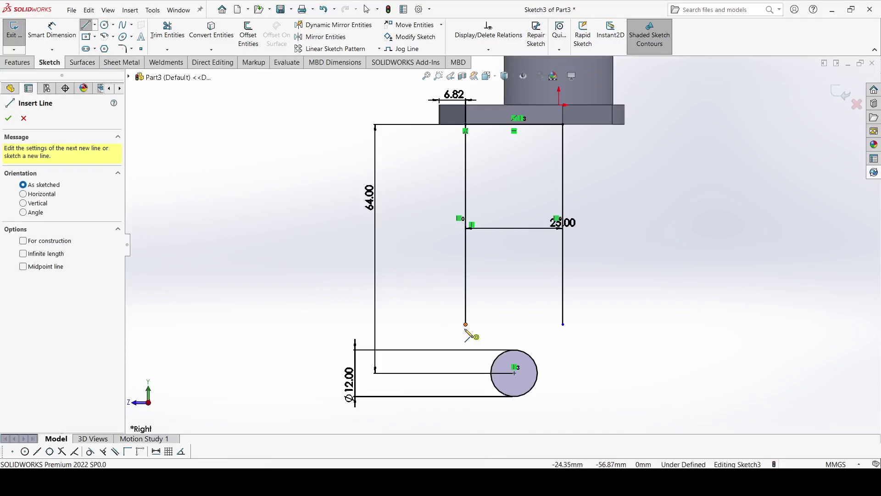
{"action": "left_click", "coordinate": [466, 325]}
{"action": "left_click", "coordinate": [493, 383]}
{"action": "right_click", "coordinate": [490, 366]}
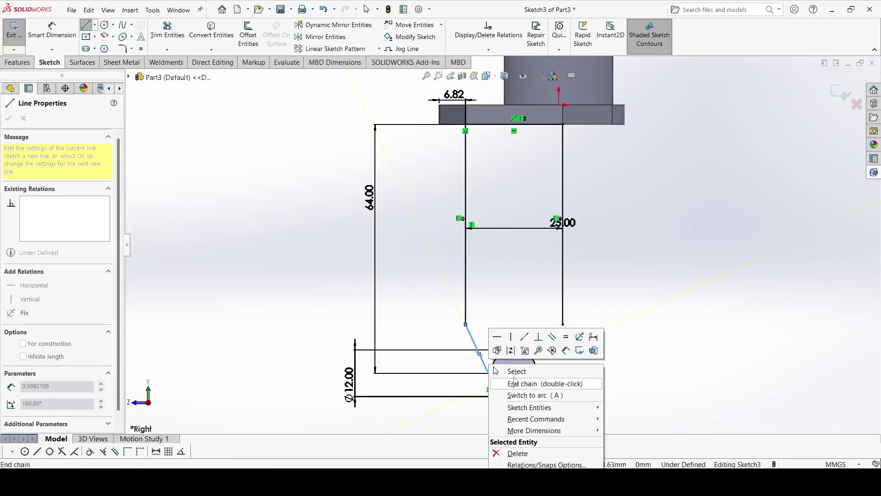
{"action": "left_click", "coordinate": [515, 382]}
{"action": "key", "text": "Escape"}
{"action": "left_click", "coordinate": [92, 28]}
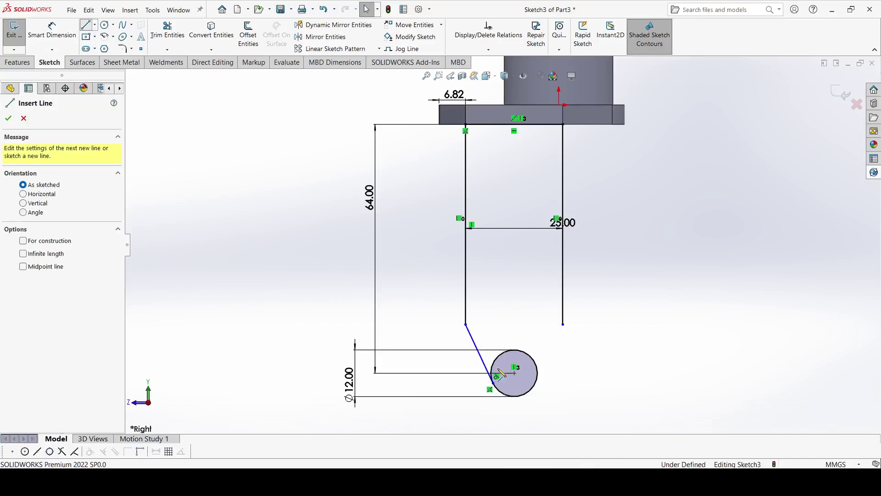
{"action": "left_click", "coordinate": [537, 372]}
{"action": "left_click", "coordinate": [563, 324]}
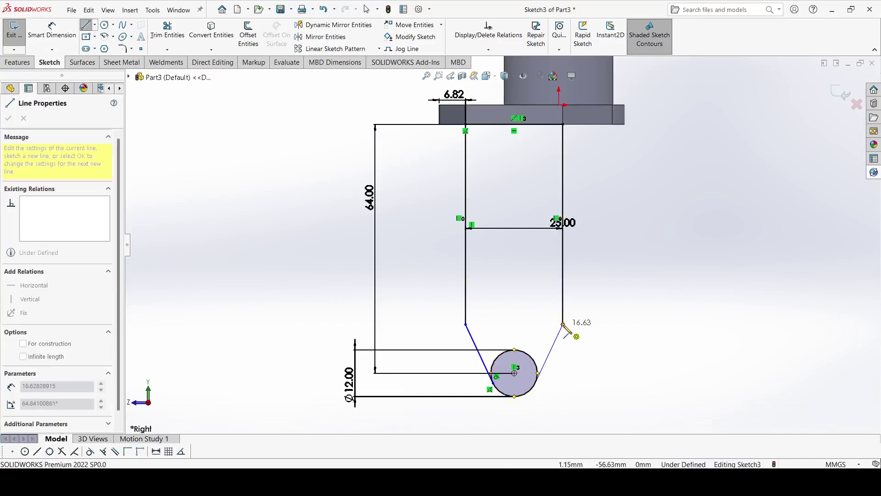
{"action": "right_click", "coordinate": [565, 325]}
{"action": "left_click", "coordinate": [583, 332]}
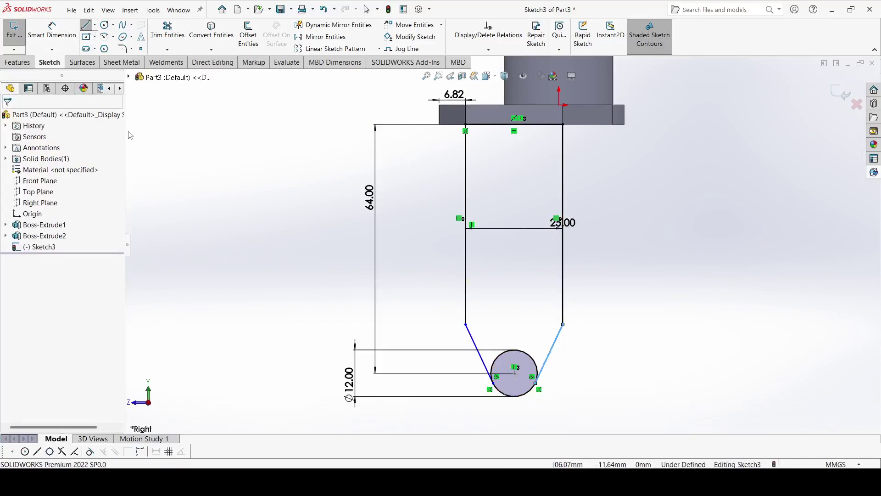
- Round both bends with 10 mm sketch fillets
{"action": "left_click", "coordinate": [122, 48]}
{"action": "left_click", "coordinate": [466, 326]}
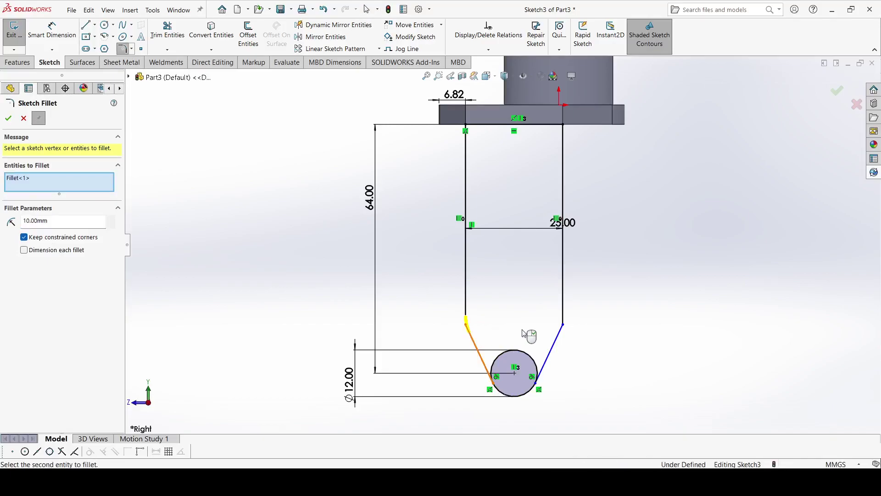
{"action": "left_click", "coordinate": [563, 326]}
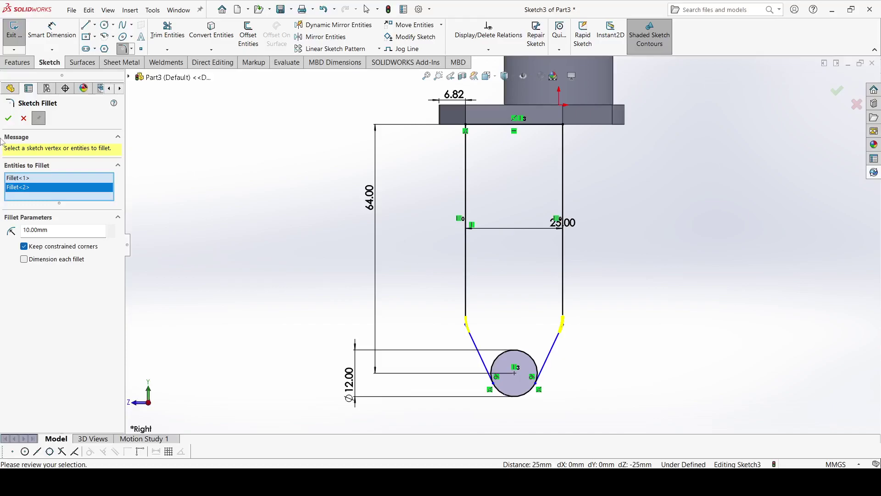
{"action": "left_click", "coordinate": [8, 118]}
{"action": "left_click", "coordinate": [168, 30]}
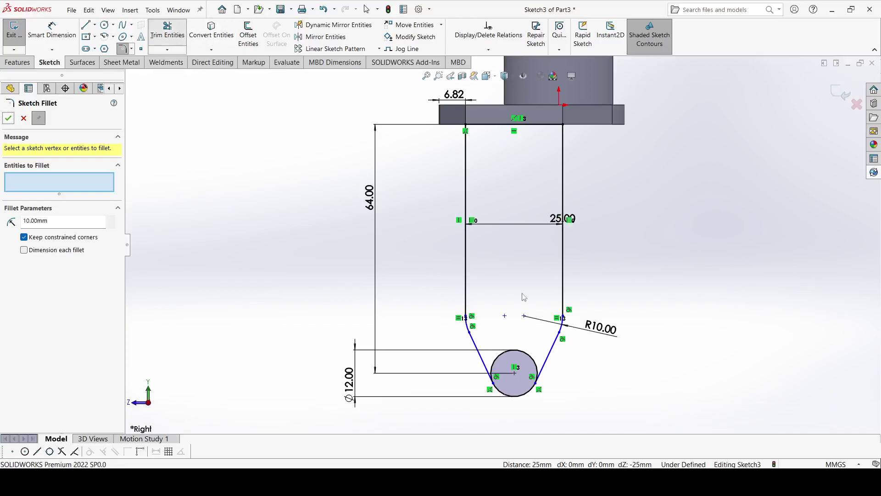
- Trim away the circle's upper arc to leave one closed prong profile
{"action": "left_click_drag", "start_coordinate": [531, 358], "coordinate": [513, 358]}
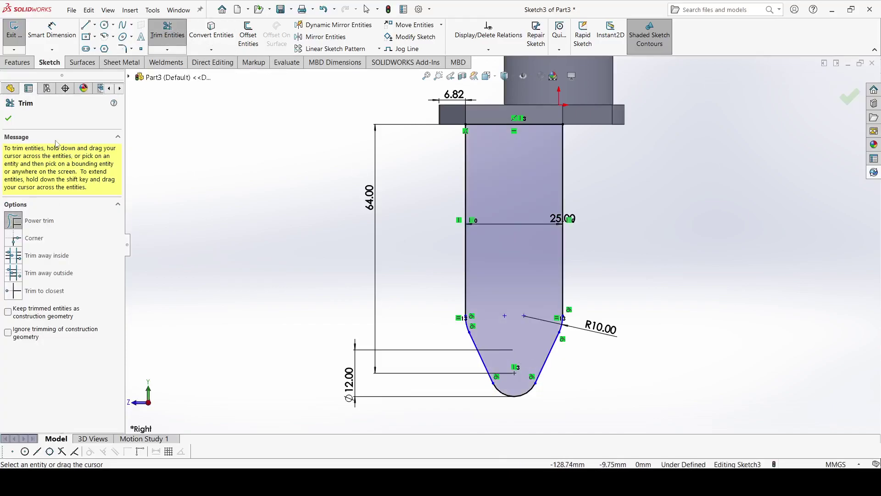
{"action": "left_click", "coordinate": [8, 119]}
{"action": "scroll", "coordinate": [478, 324], "scroll_direction": "down", "scroll_amount": 5}
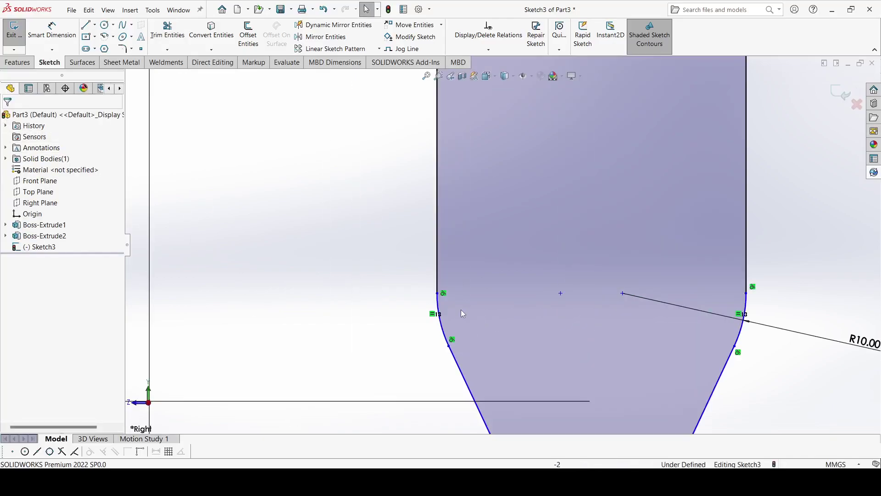
{"action": "scroll", "coordinate": [462, 312], "scroll_direction": "down", "scroll_amount": 2}
{"action": "scroll", "coordinate": [367, 288], "scroll_direction": "up", "scroll_amount": 5}
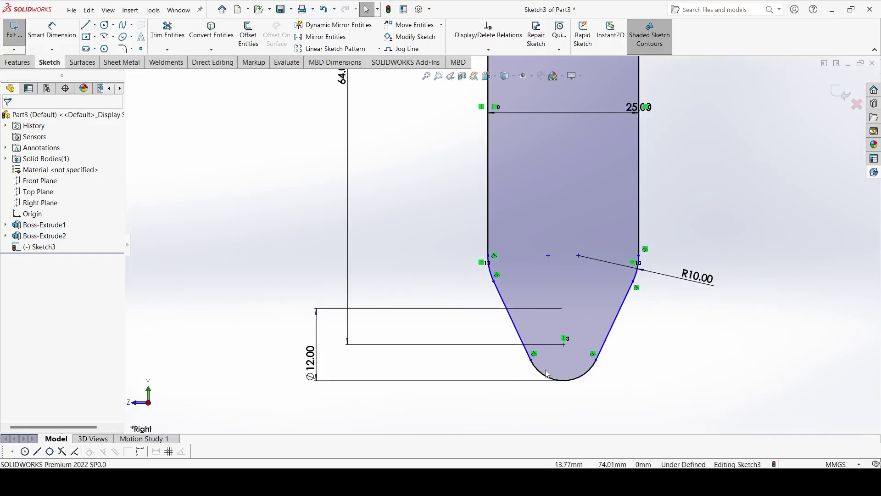
{"action": "left_click", "coordinate": [564, 344]}
{"action": "left_click_drag", "start_coordinate": [558, 327], "coordinate": [561, 339]}
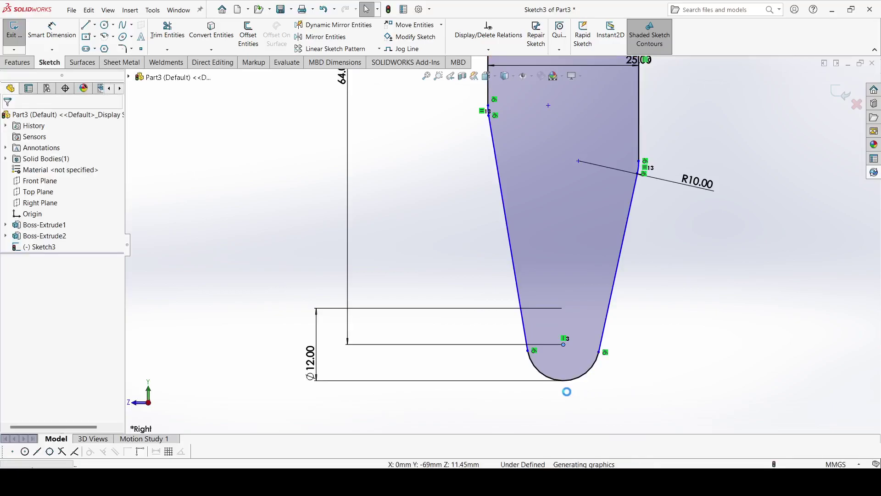
{"action": "key", "text": "ctrl+z"}
- Add an Equal relation between the two vertical lines
{"action": "left_click", "coordinate": [488, 181]}
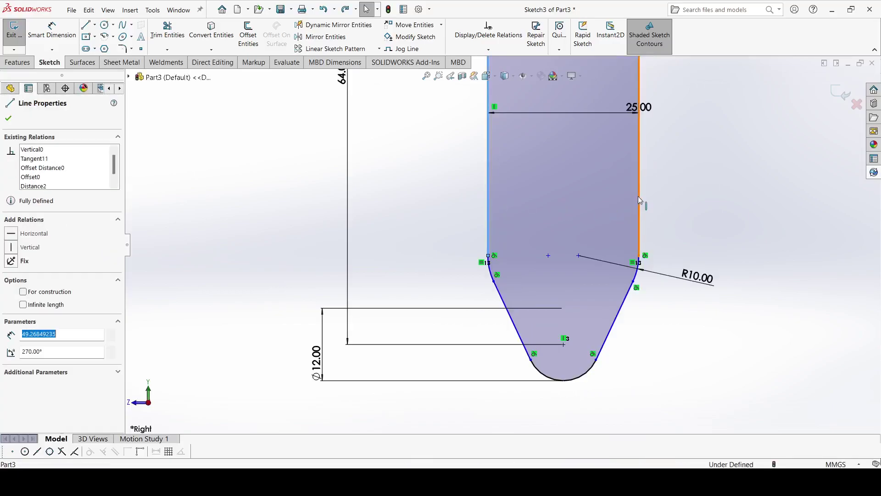
{"action": "left_click", "coordinate": [638, 196], "text": "ctrl"}
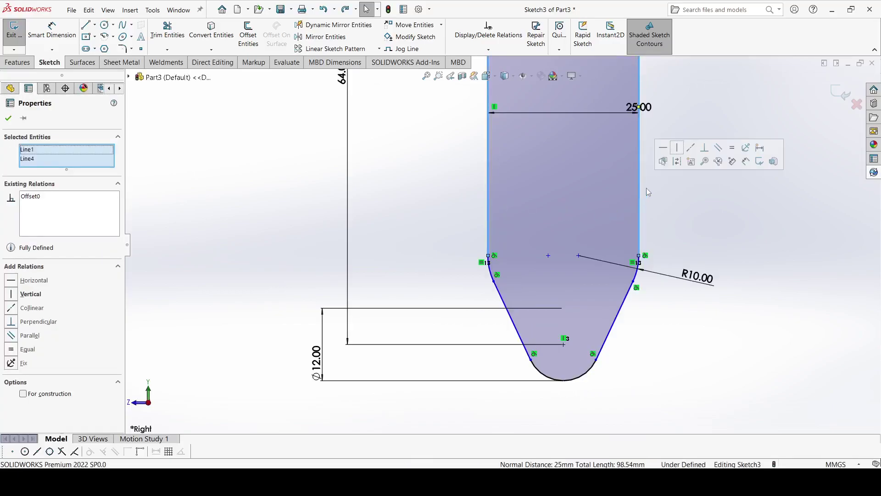
{"action": "left_click", "coordinate": [732, 147]}
{"action": "left_click", "coordinate": [143, 124]}
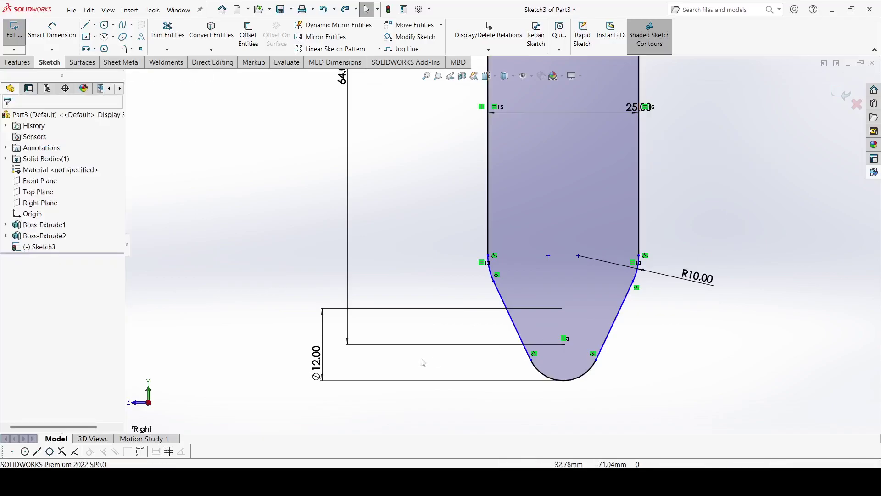
- Dimension the left vertical line to 51.5 mm long
{"action": "left_click", "coordinate": [52, 30]}
{"action": "left_click", "coordinate": [488, 166]}
{"action": "left_click", "coordinate": [455, 169]}
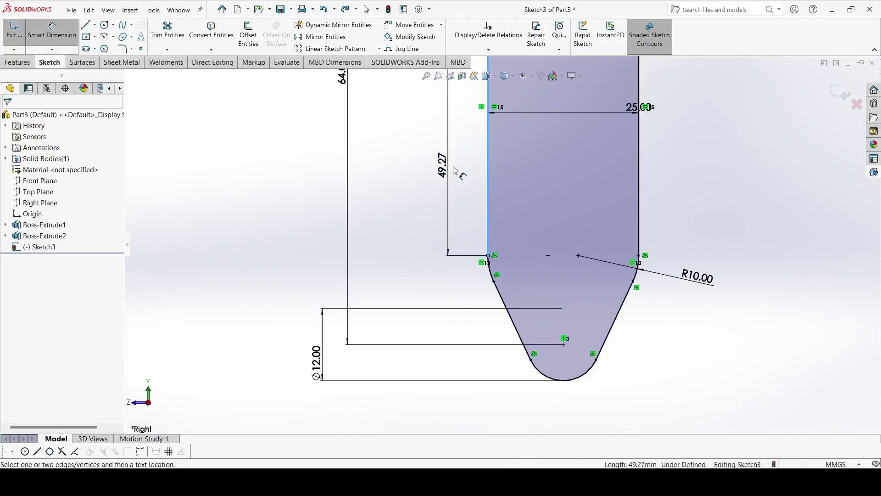
{"action": "type", "text": "51.5"}
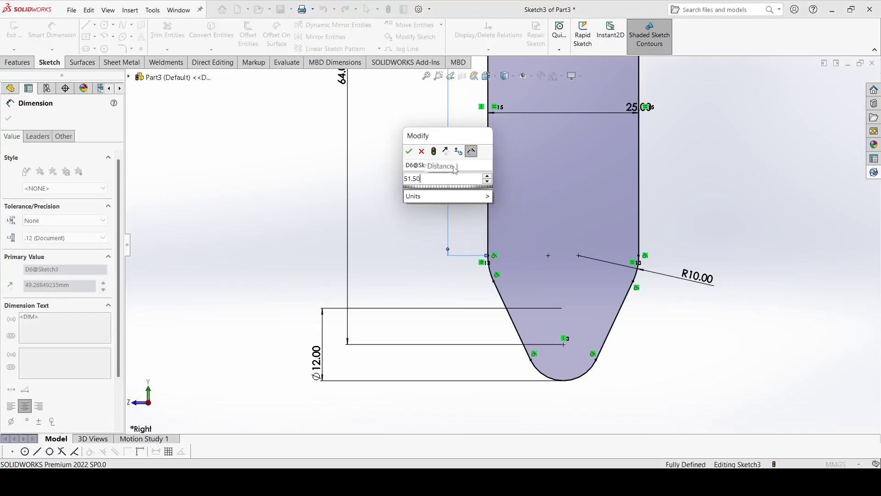
{"action": "key", "text": "Return"}
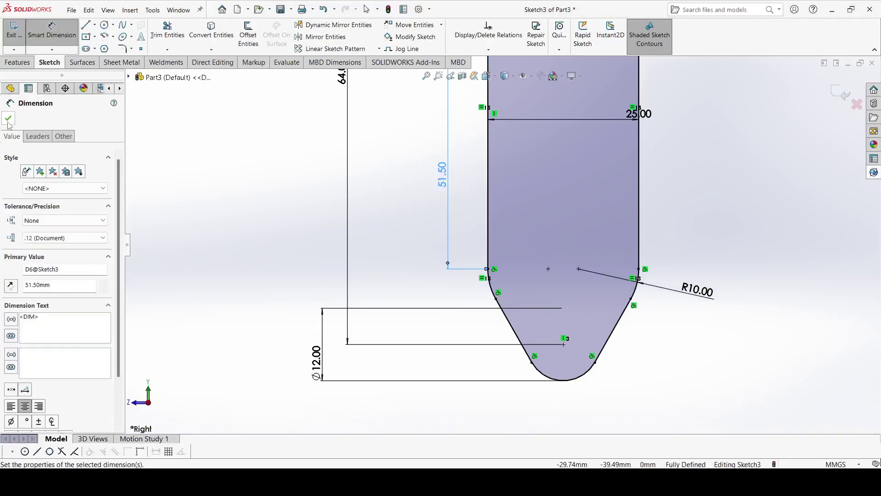
{"action": "key", "text": "Escape"}
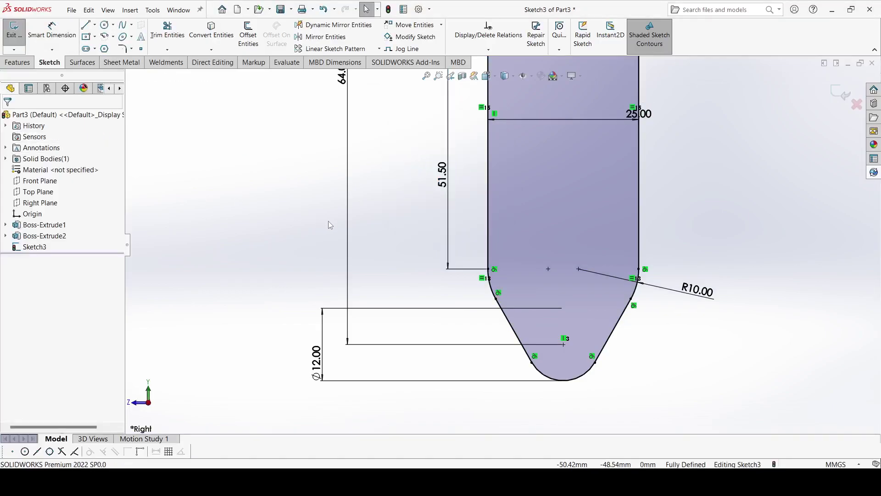
{"action": "key", "text": "z"}
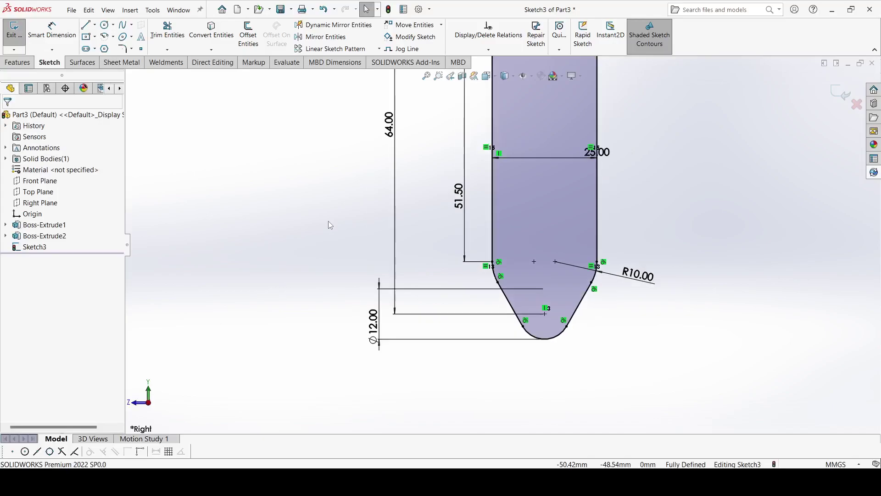
{"action": "left_click", "coordinate": [20, 63]}
- Extrude the prong profile Through All in both directions as Boss-Extrude3
{"action": "left_click", "coordinate": [18, 34]}
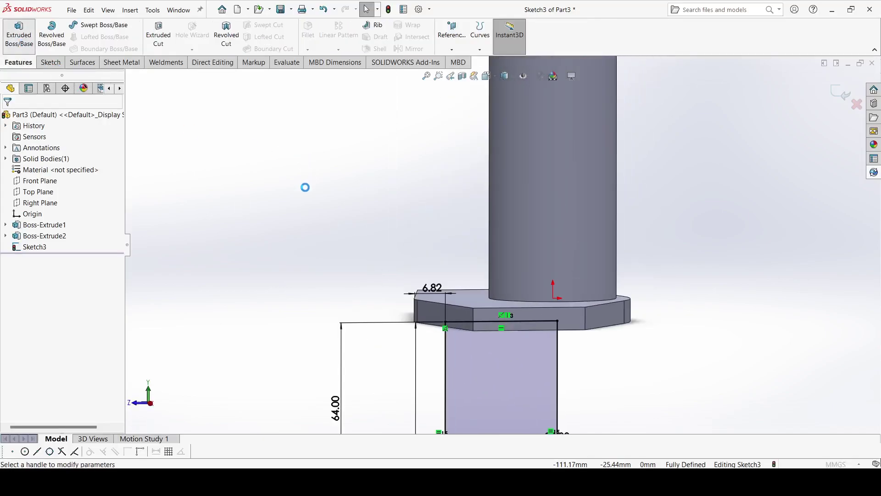
{"action": "left_click", "coordinate": [35, 182]}
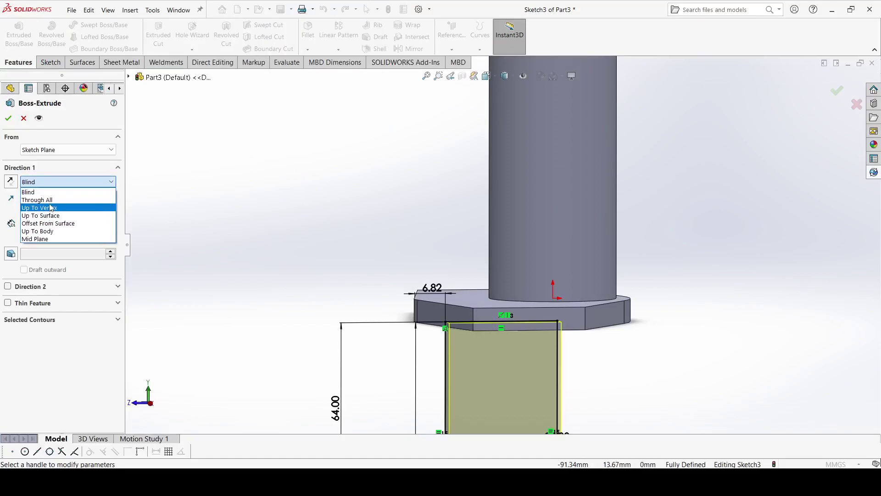
{"action": "left_click", "coordinate": [50, 208]}
{"action": "left_click", "coordinate": [41, 183]}
{"action": "left_click", "coordinate": [43, 199]}
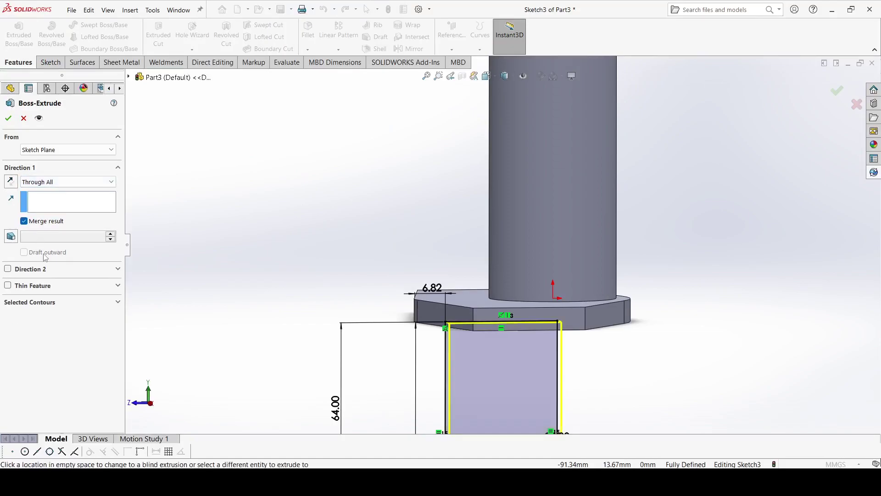
{"action": "left_click", "coordinate": [8, 270]}
{"action": "left_click", "coordinate": [59, 282]}
{"action": "left_click", "coordinate": [58, 300]}
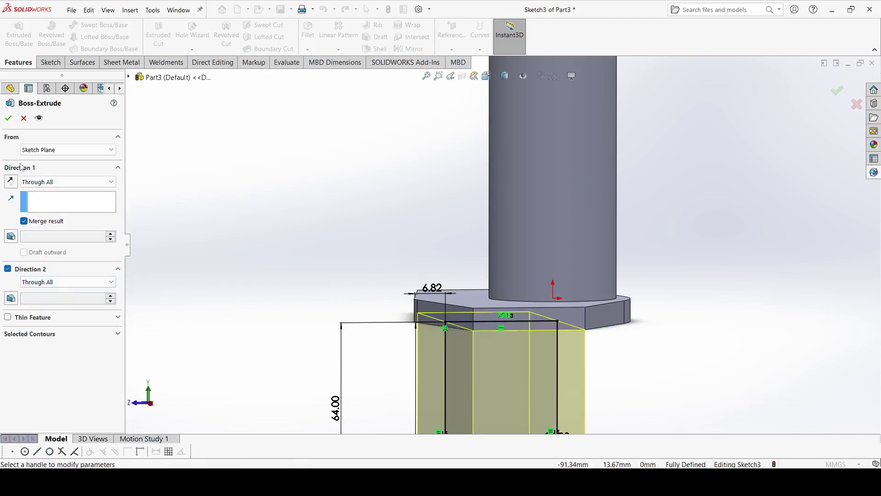
{"action": "left_click", "coordinate": [9, 118]}
- Inspect the merged fork body and compare it with the Fork.pdf drawing
{"action": "mouse_move", "coordinate": [274, 224]}
{"action": "middle_mouse_down"}
{"action": "mouse_move", "coordinate": [315, 285]}
{"action": "mouse_move", "coordinate": [271, 255]}
{"action": "middle_mouse_up"}
{"action": "left_click", "coordinate": [196, 249]}
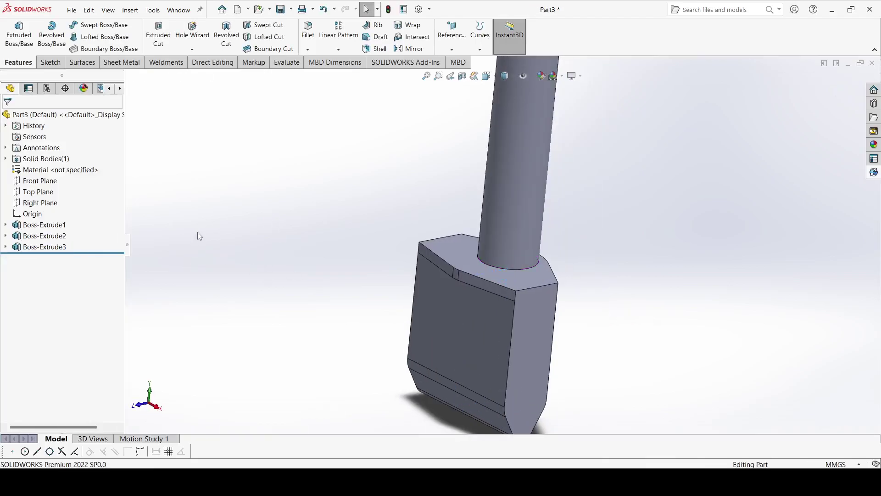
{"action": "key", "text": "alt+Tab"}
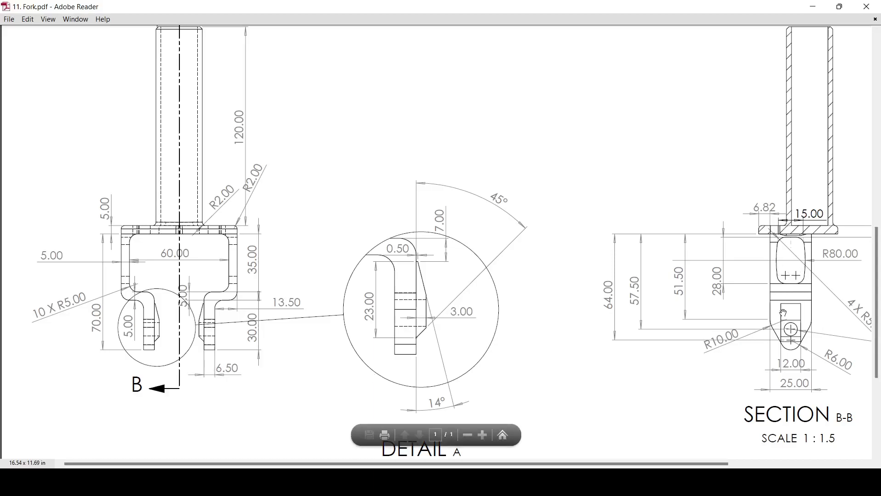
{"action": "key", "text": "alt+Tab"}
- Start a sketch on the block's front face and draw a vertical line down its left edge
{"action": "left_click", "coordinate": [457, 329]}
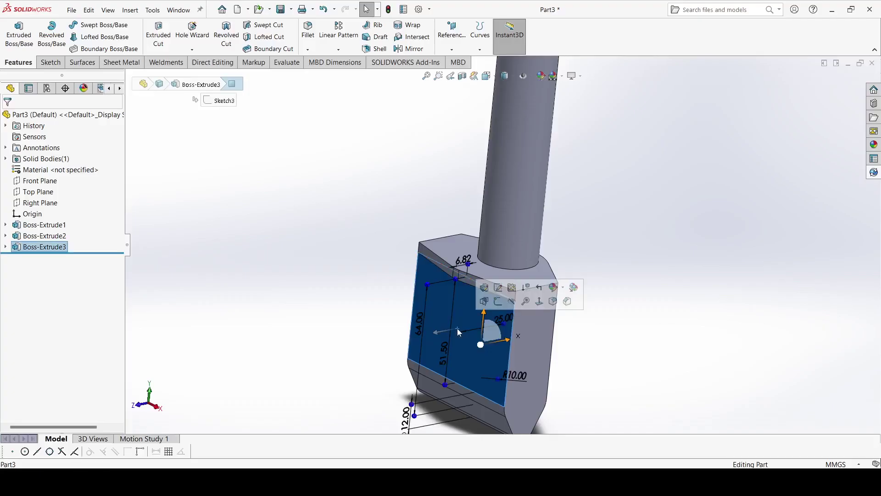
{"action": "left_click", "coordinate": [49, 62]}
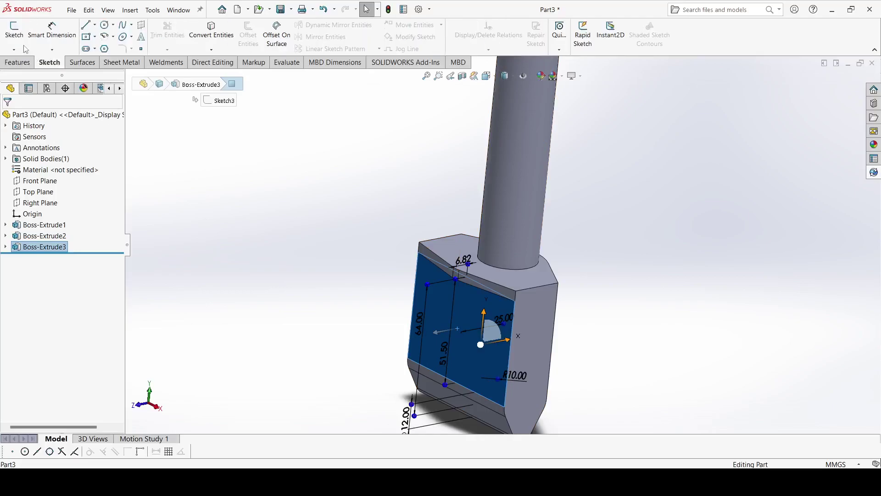
{"action": "left_click", "coordinate": [18, 33]}
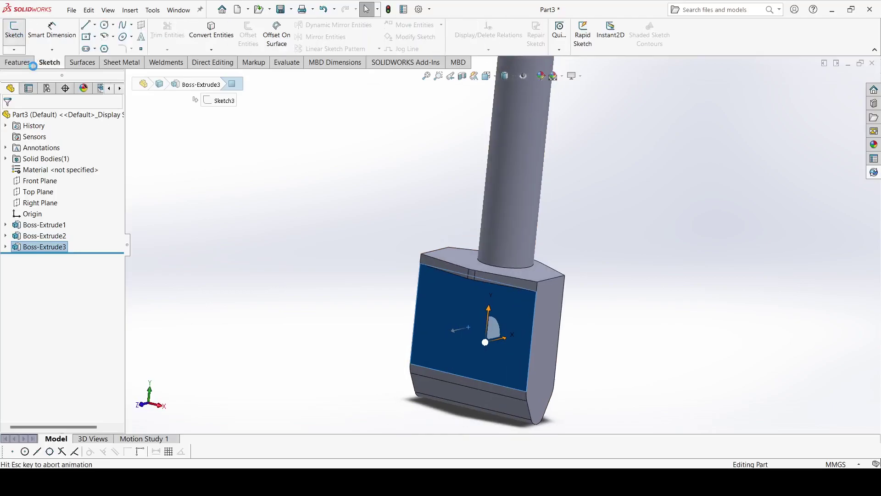
{"action": "left_click", "coordinate": [85, 25]}
{"action": "scroll", "coordinate": [469, 293], "scroll_direction": "down", "scroll_amount": 5}
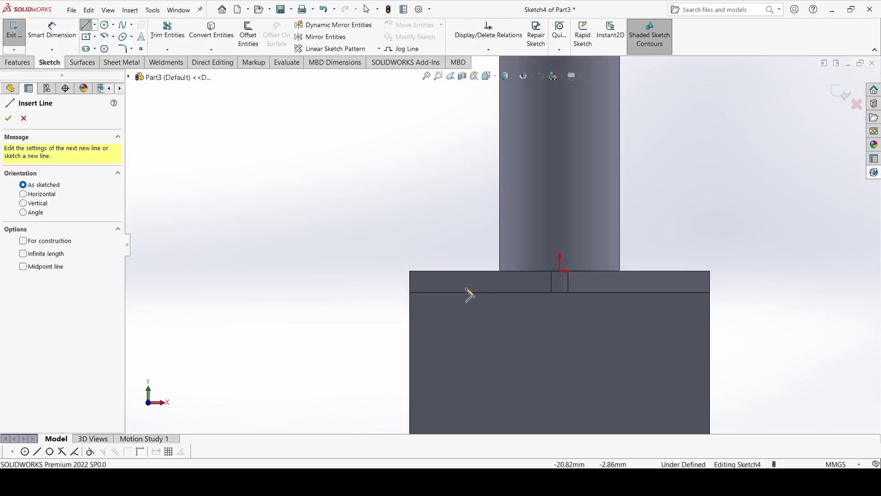
{"action": "left_click", "coordinate": [410, 294]}
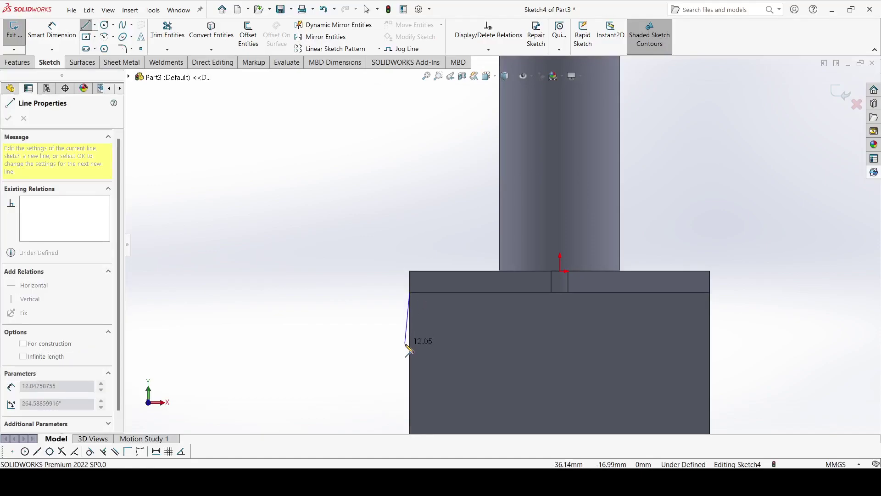
{"action": "left_click", "coordinate": [410, 417]}
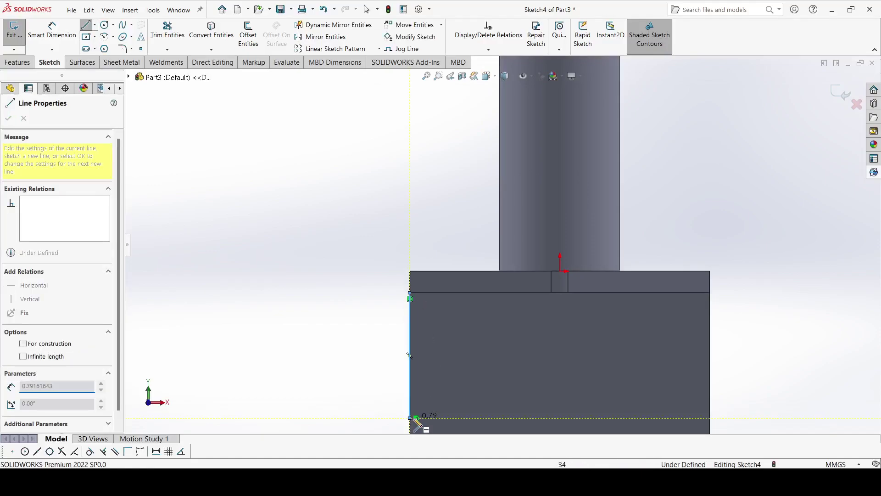
{"action": "right_click", "coordinate": [415, 420]}
{"action": "left_click", "coordinate": [436, 360]}
- Dimension the vertical line to 40 mm
{"action": "left_click", "coordinate": [52, 30]}
{"action": "left_click", "coordinate": [409, 324]}
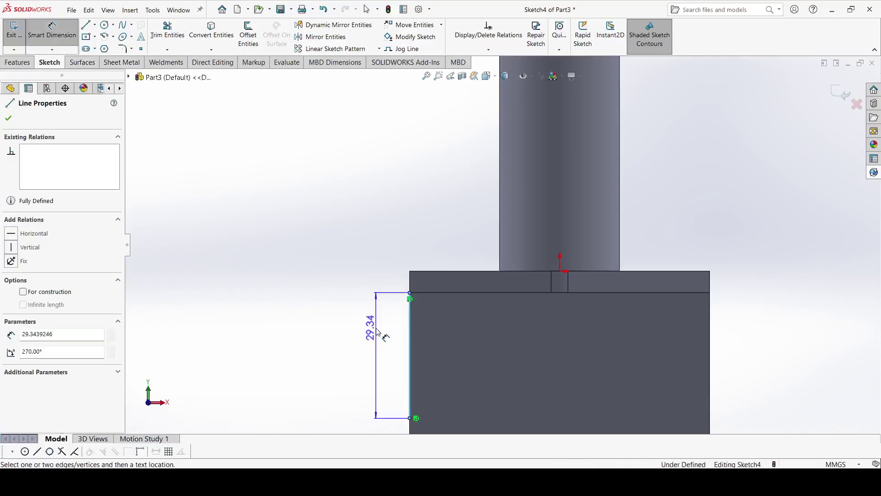
{"action": "left_click", "coordinate": [384, 340]}
{"action": "type", "text": "40"}
{"action": "key", "text": "Return"}
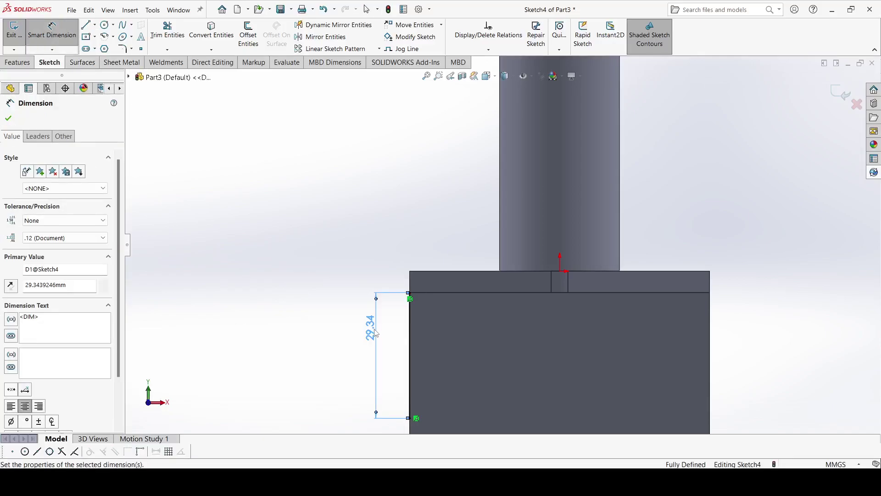
{"action": "key", "text": "f"}
- Draw a horizontal line rightward from the vertical line's lower end, dimensioned 13.50 mm
{"action": "scroll", "coordinate": [459, 323], "scroll_direction": "down", "scroll_amount": 2}
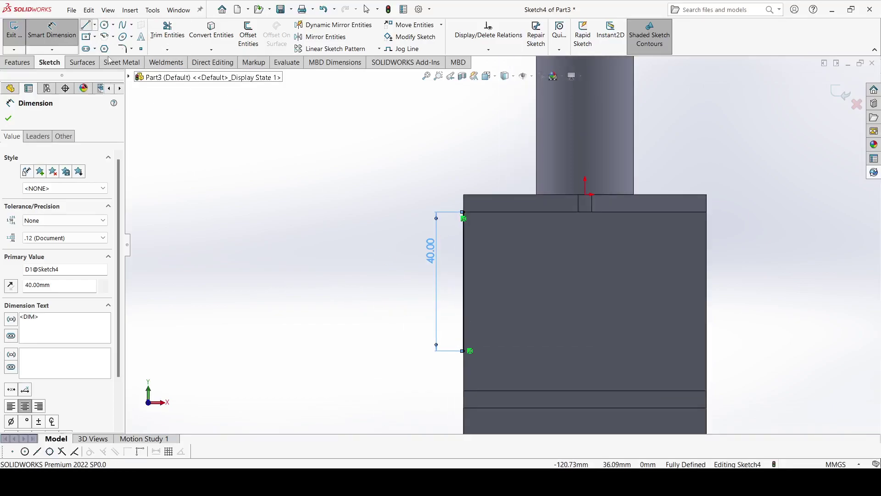
{"action": "left_click", "coordinate": [87, 26]}
{"action": "left_click", "coordinate": [463, 350]}
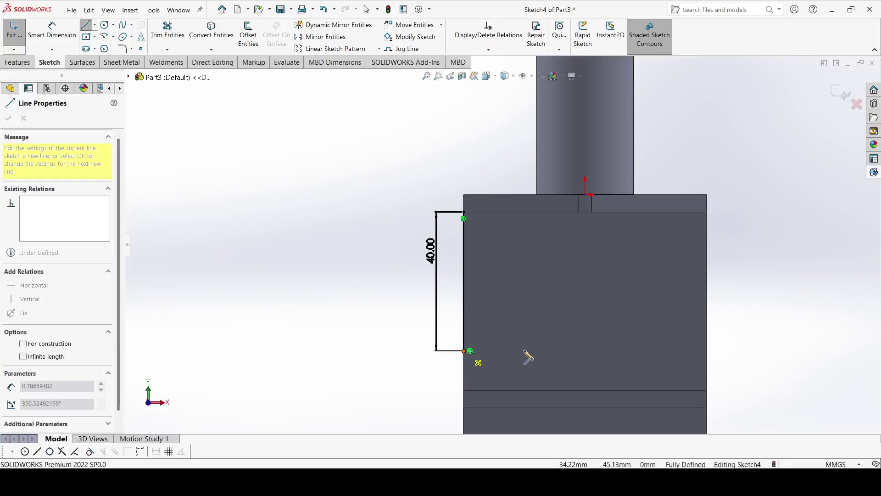
{"action": "left_click", "coordinate": [531, 351]}
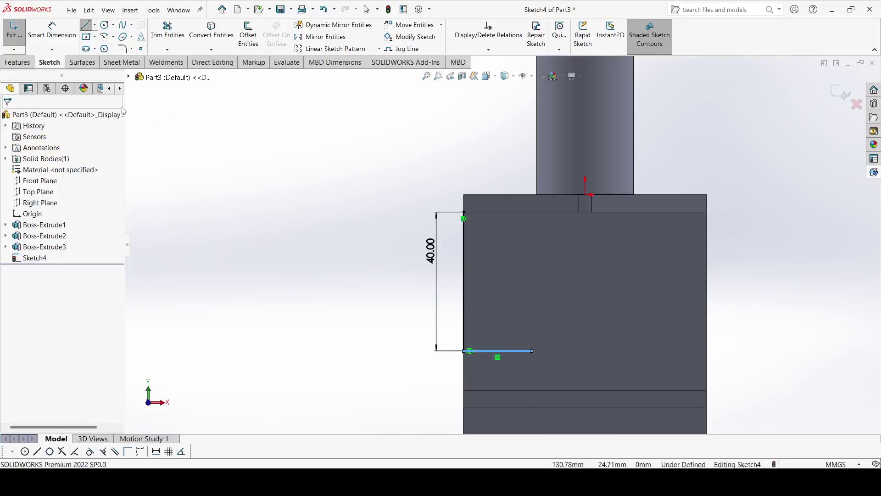
{"action": "key", "text": "Escape"}
{"action": "key", "text": "d"}
{"action": "left_click", "coordinate": [500, 351]}
{"action": "left_click", "coordinate": [498, 373]}
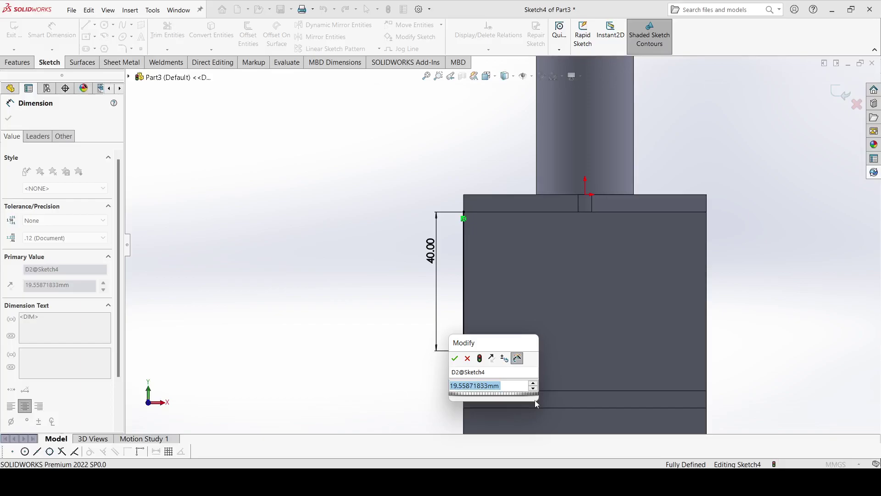
{"action": "type", "text": "135"}
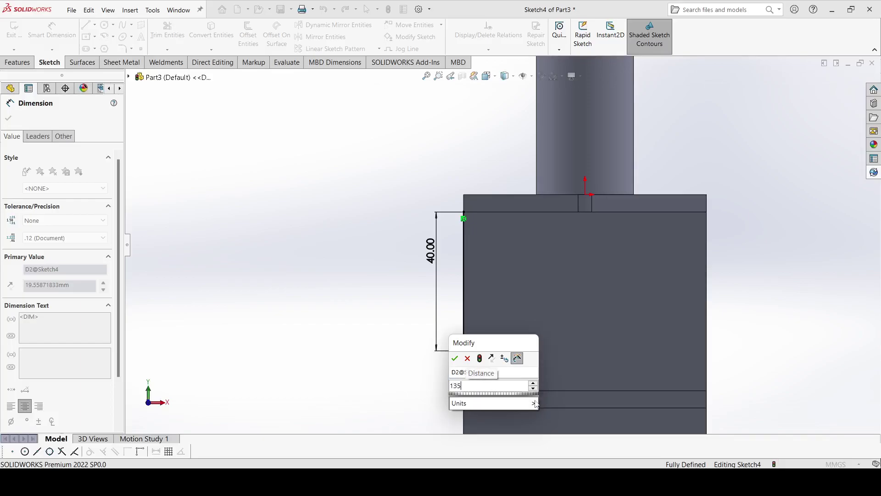
{"action": "key", "text": "BackSpace"}
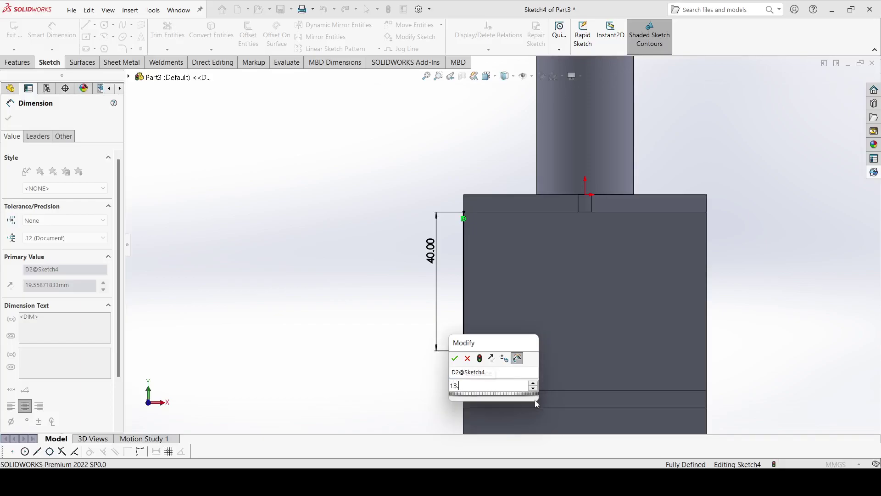
{"action": "type", "text": ".5"}
{"action": "key", "text": "Return"}
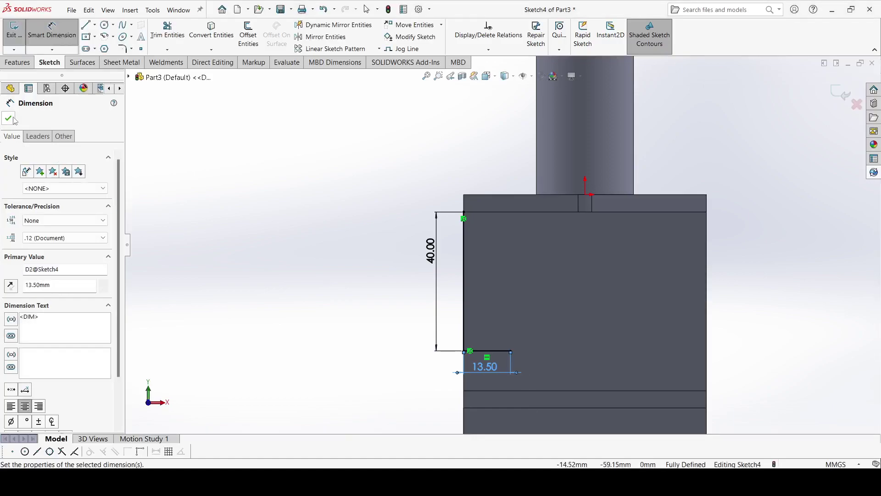
{"action": "key", "text": "Escape"}
- Draw a vertical line from the 13.50 line's end down to the block's bottom edge
{"action": "left_click", "coordinate": [86, 24]}
{"action": "scroll", "coordinate": [491, 323], "scroll_direction": "up", "scroll_amount": 2}
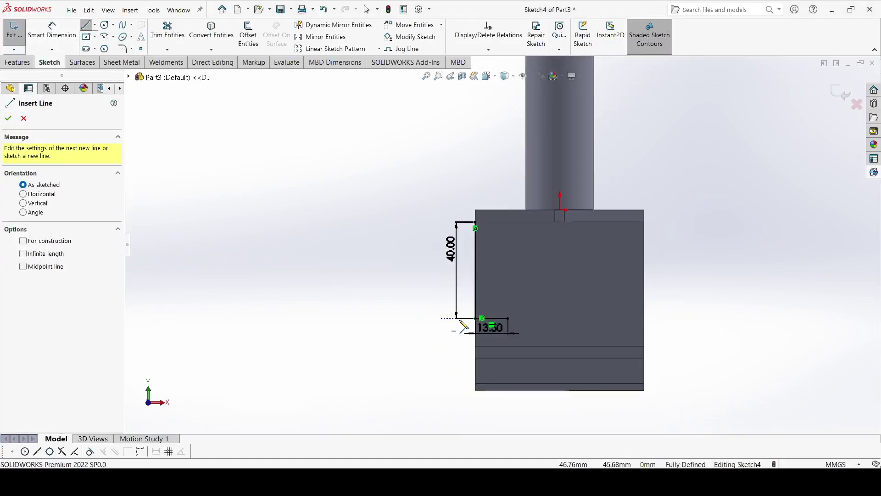
{"action": "scroll", "coordinate": [516, 321], "scroll_direction": "down", "scroll_amount": 4}
{"action": "left_click", "coordinate": [540, 301]}
{"action": "scroll", "coordinate": [550, 315], "scroll_direction": "up", "scroll_amount": 3}
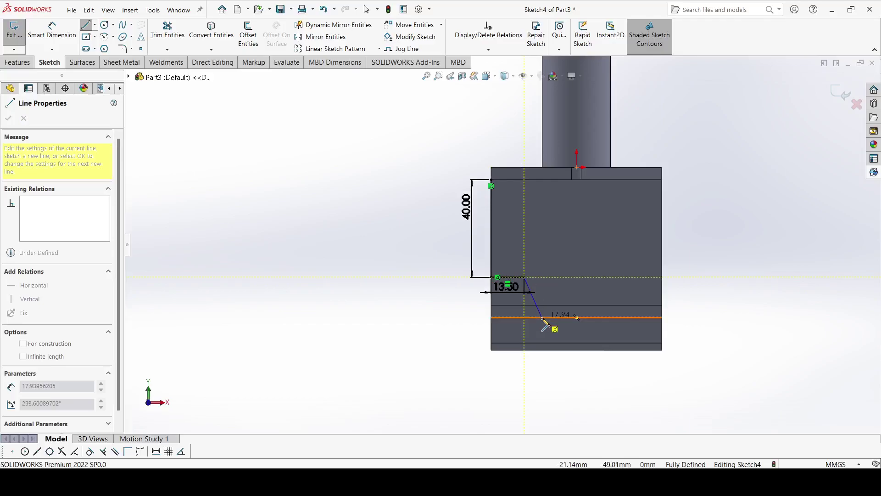
{"action": "left_click", "coordinate": [526, 353]}
{"action": "right_click", "coordinate": [527, 357]}
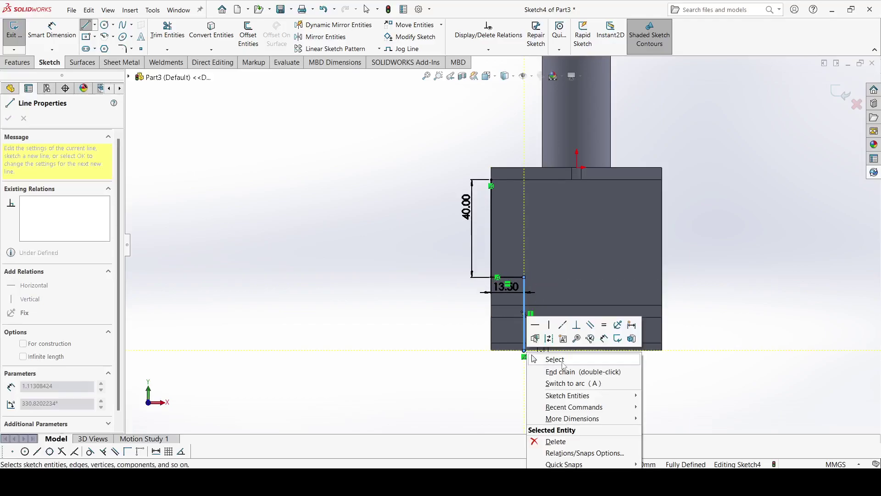
{"action": "left_click", "coordinate": [551, 357]}
{"action": "key", "text": "Escape"}
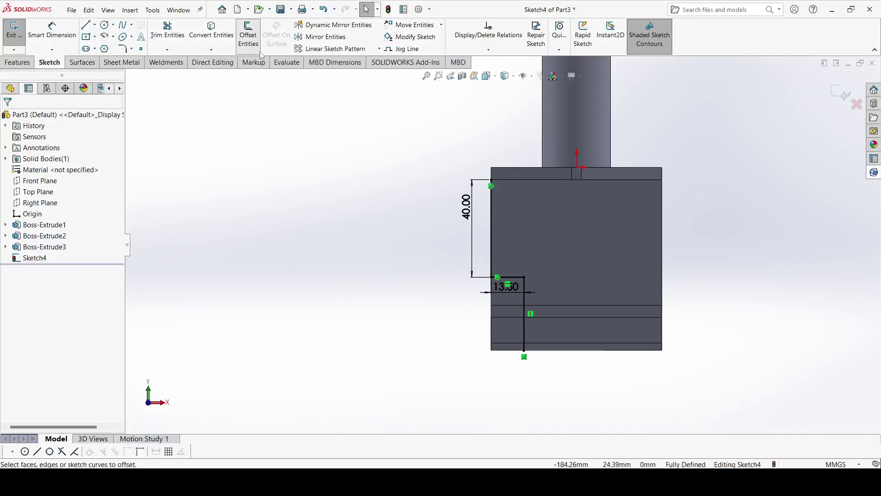
{"action": "left_click", "coordinate": [248, 34]}
- Offset the left vertical line and the 13.50 line 5 mm toward the inside
{"action": "scroll", "coordinate": [496, 225], "scroll_direction": "down", "scroll_amount": 2}
{"action": "left_click", "coordinate": [489, 214]}
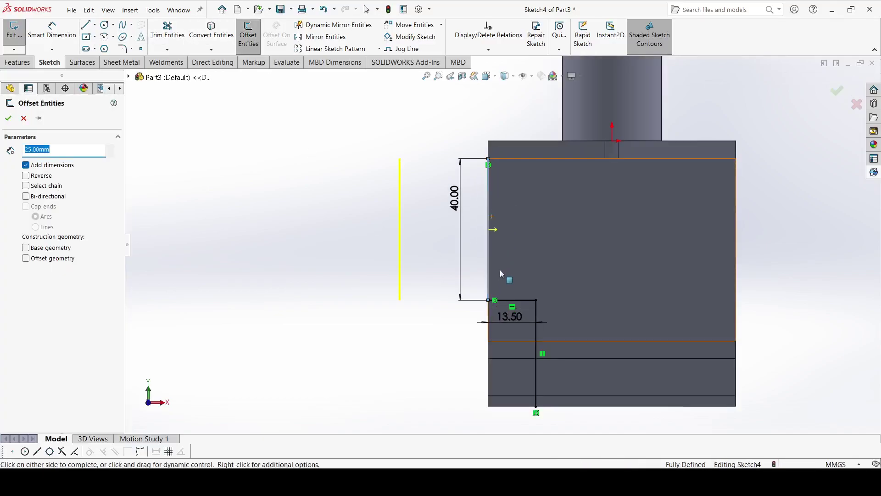
{"action": "left_click", "coordinate": [509, 300]}
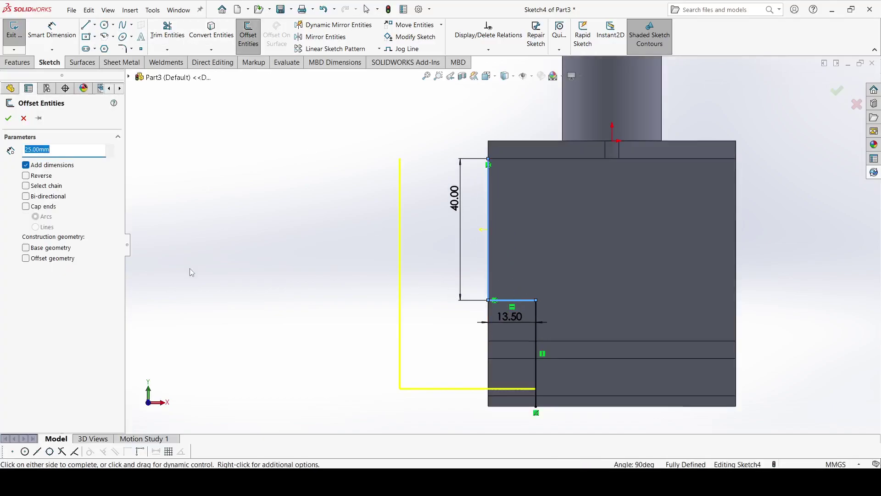
{"action": "left_click", "coordinate": [42, 177]}
{"action": "key", "text": "Return"}
{"action": "left_click", "coordinate": [8, 118]}
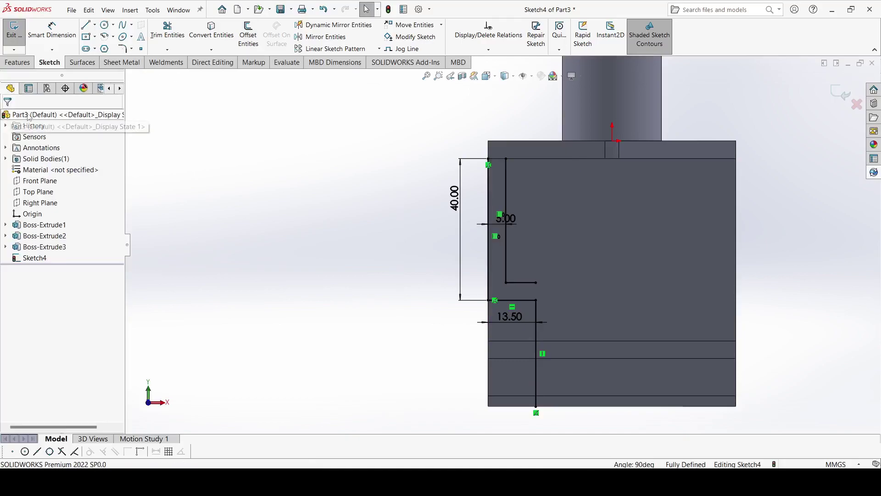
- Offset the lower vertical line 6.50 mm to the right
{"action": "left_click", "coordinate": [248, 34]}
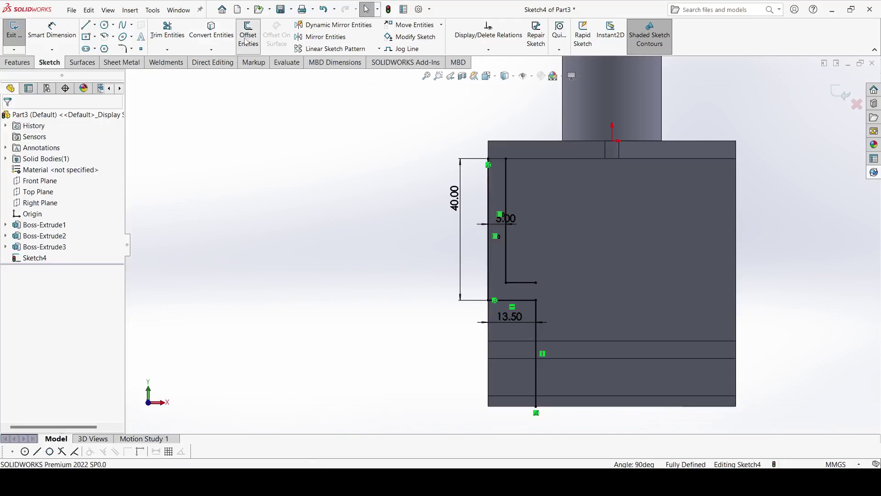
{"action": "left_click", "coordinate": [536, 349]}
{"action": "left_click", "coordinate": [36, 177]}
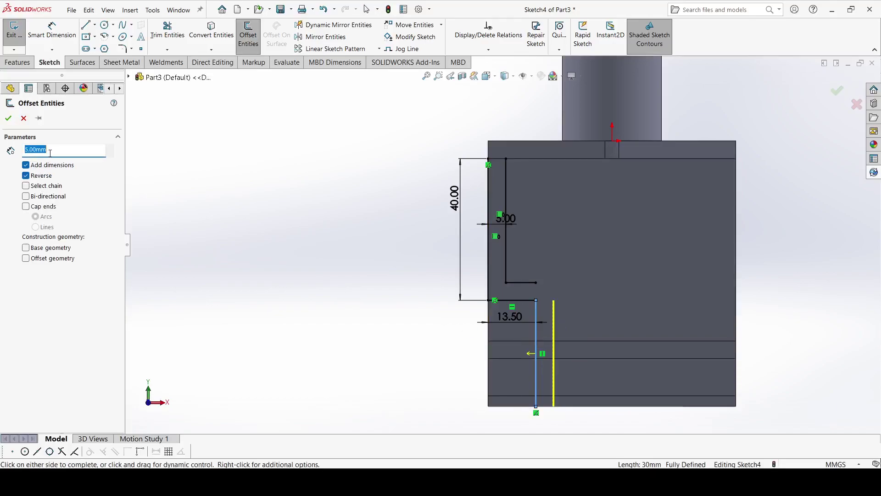
{"action": "key", "text": "Return"}
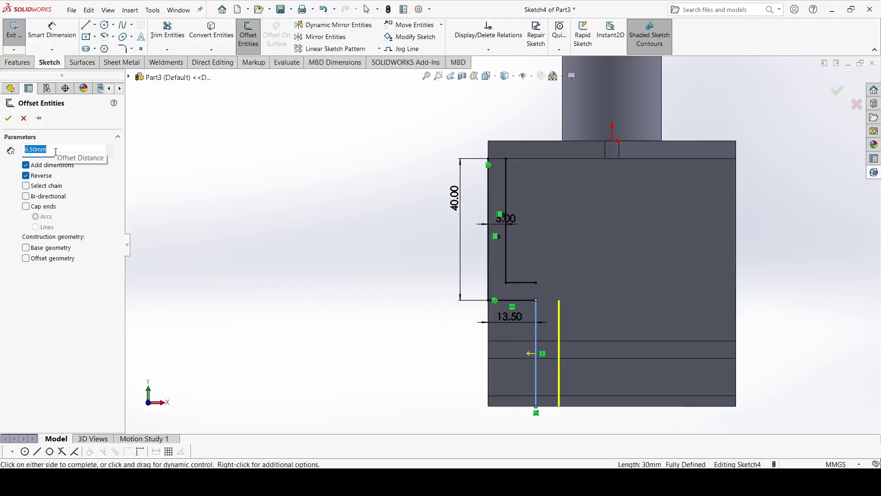
{"action": "left_click", "coordinate": [8, 119]}
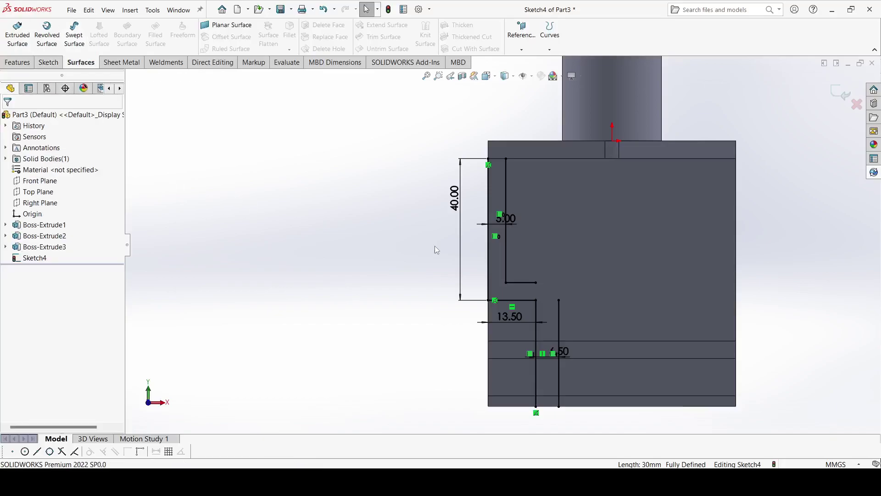
- Drag the inner profile's corner point onto the top end of the 6.50 offset line
{"action": "left_click", "coordinate": [559, 287]}
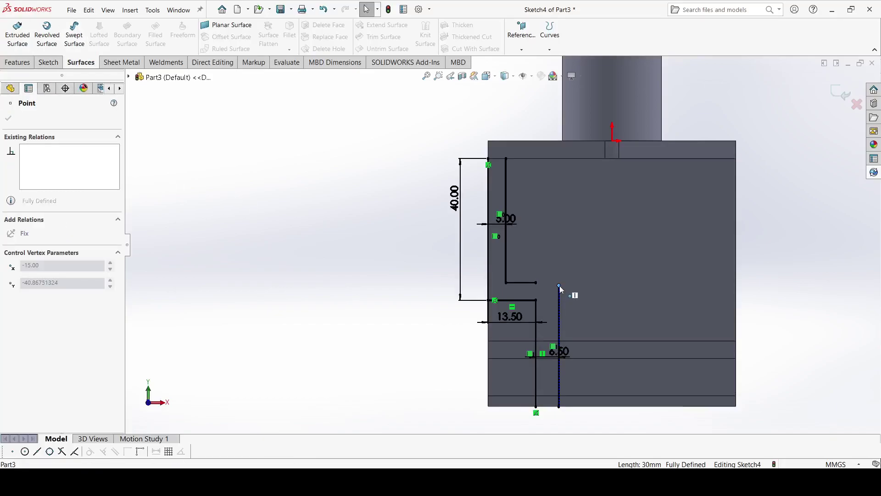
{"action": "left_click_drag", "start_coordinate": [559, 286], "coordinate": [559, 283]}
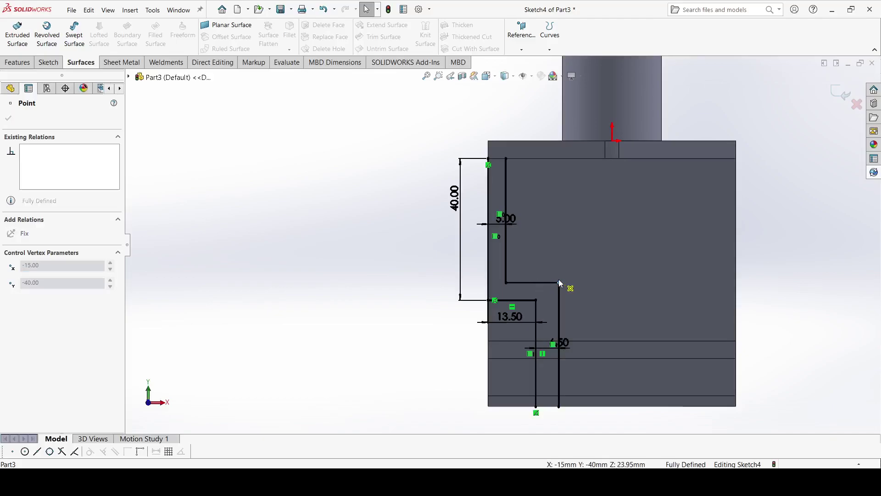
{"action": "left_click", "coordinate": [375, 292]}
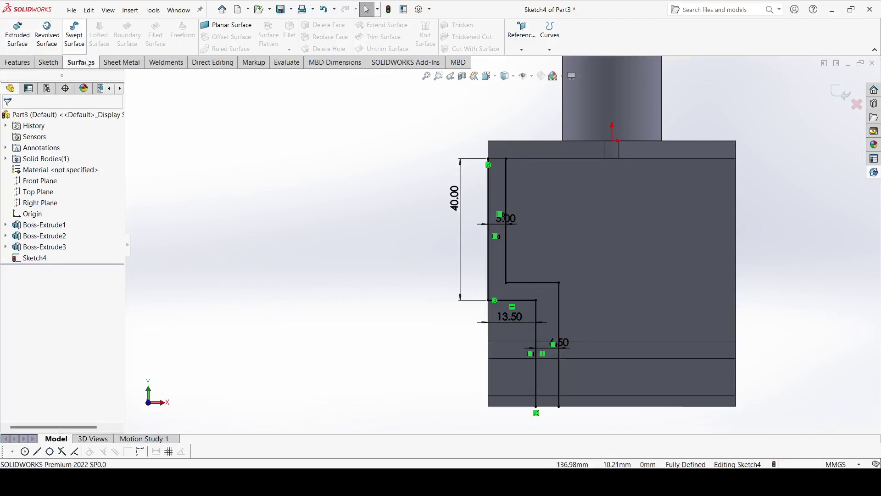
{"action": "left_click", "coordinate": [49, 63]}
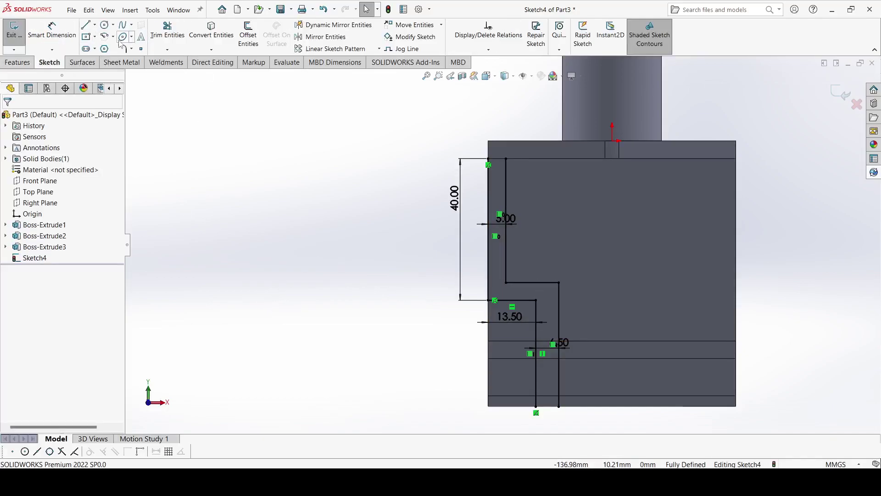
- Draw a vertical centerline through the origin from the plate's top edge to its bottom edge
{"action": "left_click", "coordinate": [95, 24]}
{"action": "left_click", "coordinate": [106, 38]}
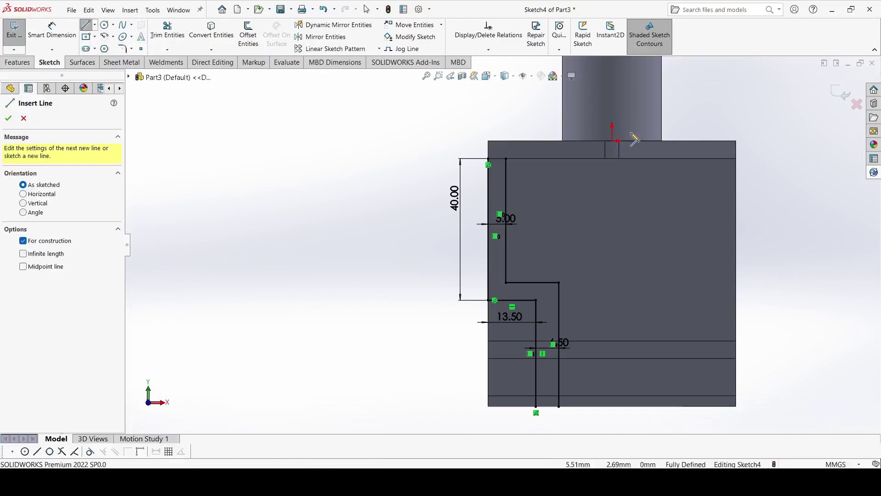
{"action": "left_click", "coordinate": [612, 141]}
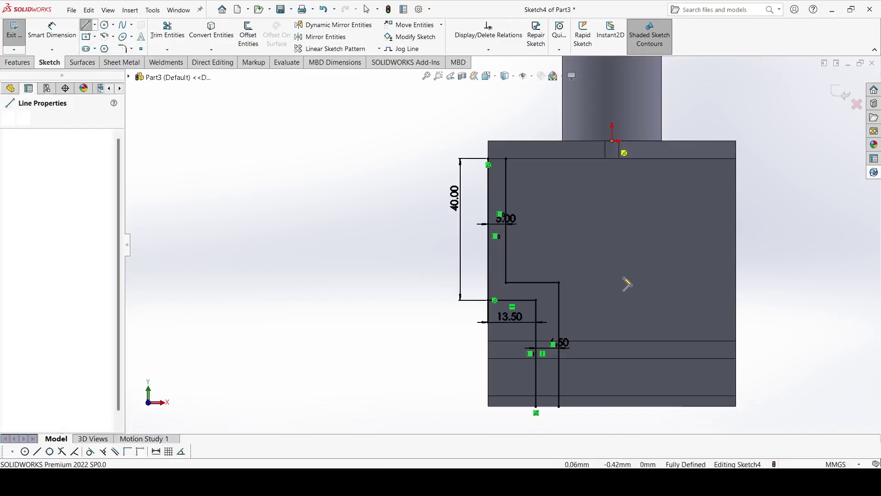
{"action": "left_click", "coordinate": [611, 407]}
{"action": "right_click", "coordinate": [612, 406]}
{"action": "left_click", "coordinate": [631, 374]}
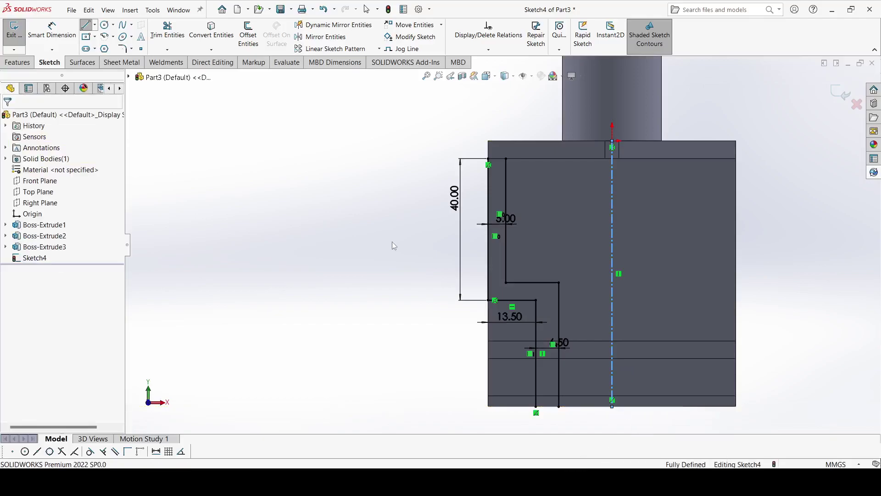
- Mirror the left profile lines about the centerline and draw a line across the top joining both
{"action": "left_click", "coordinate": [327, 37]}
{"action": "mouse_move", "coordinate": [366, 130]}
{"action": "left_mouse_down"}
{"action": "mouse_move", "coordinate": [519, 215]}
{"action": "mouse_move", "coordinate": [565, 370]}
{"action": "mouse_move", "coordinate": [567, 415]}
{"action": "mouse_move", "coordinate": [557, 409]}
{"action": "left_mouse_up"}
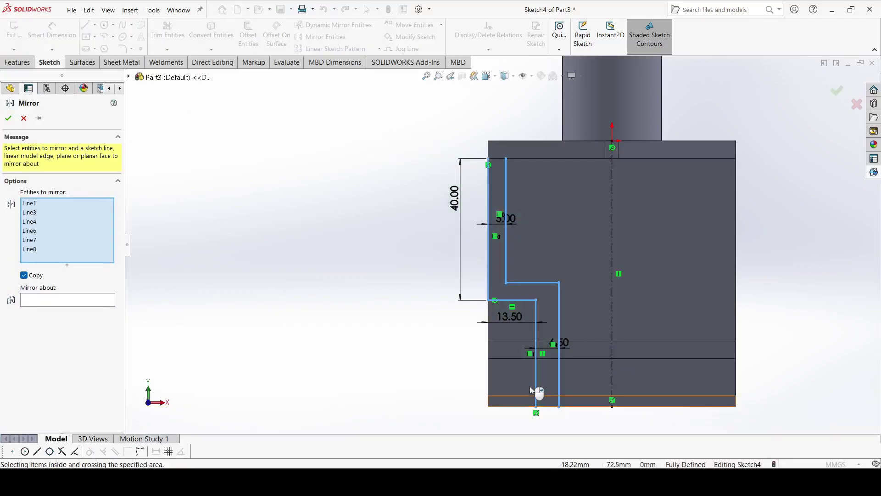
{"action": "left_click", "coordinate": [48, 298]}
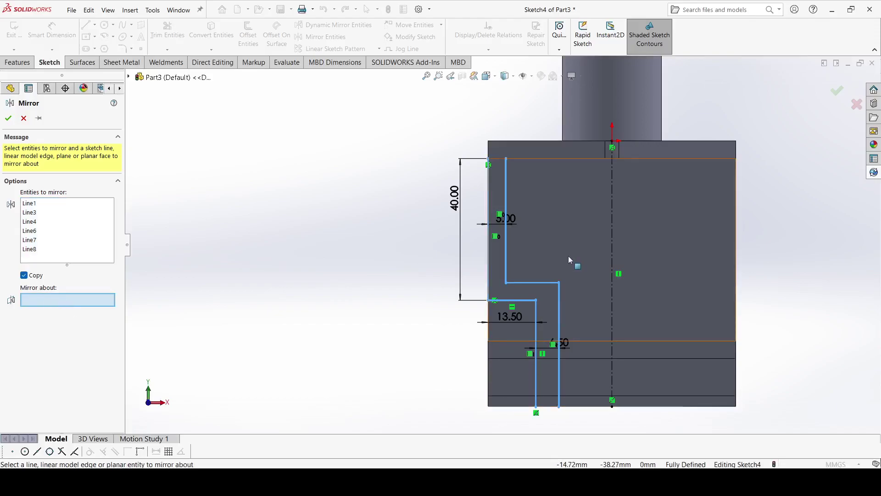
{"action": "left_click", "coordinate": [611, 205]}
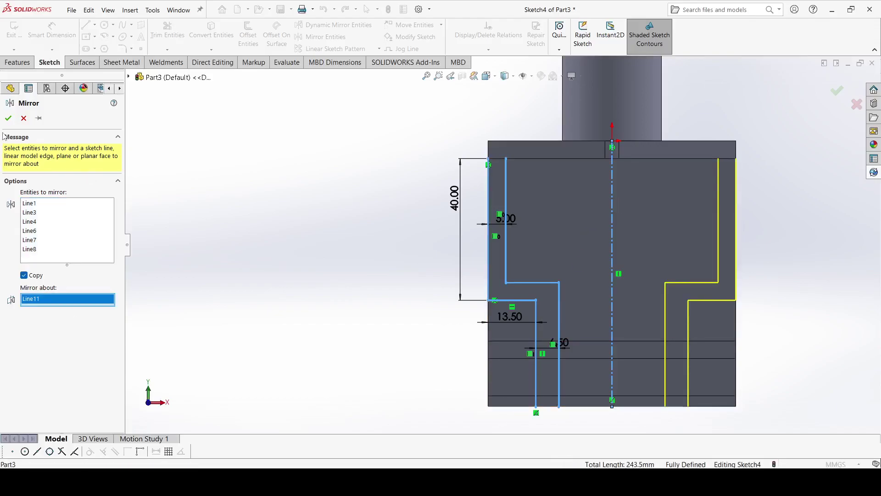
{"action": "left_click", "coordinate": [8, 118]}
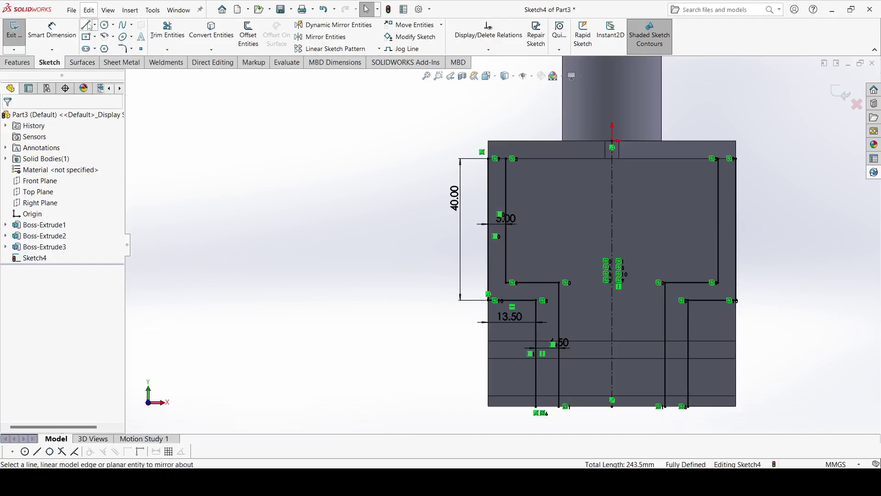
{"action": "left_click", "coordinate": [87, 24]}
{"action": "mouse_move", "coordinate": [508, 159]}
{"action": "left_mouse_down"}
{"action": "mouse_move", "coordinate": [731, 167]}
{"action": "mouse_move", "coordinate": [713, 158]}
{"action": "left_mouse_up"}
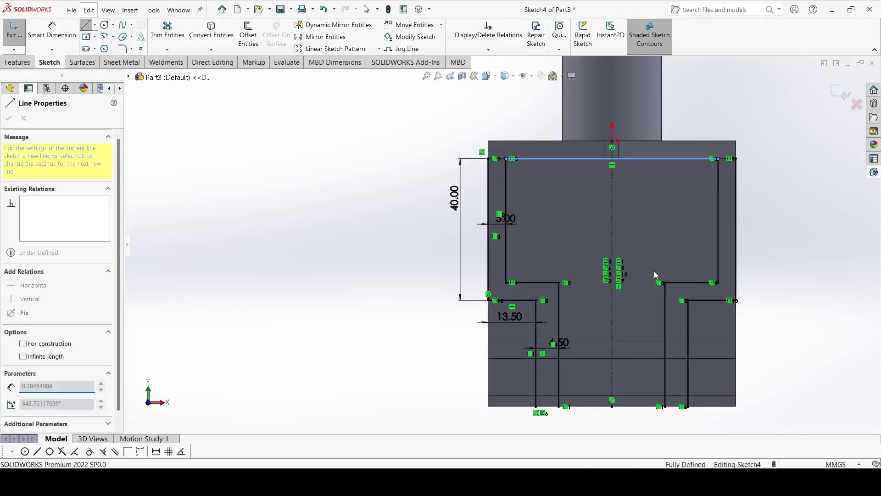
- Draw the bottom edge segments and the right edge line up to the profile
{"action": "left_click", "coordinate": [559, 406]}
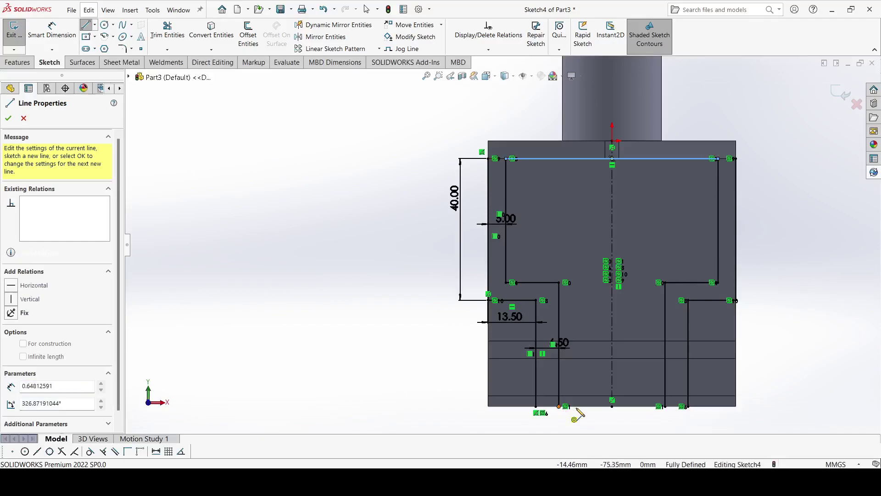
{"action": "left_click", "coordinate": [665, 406]}
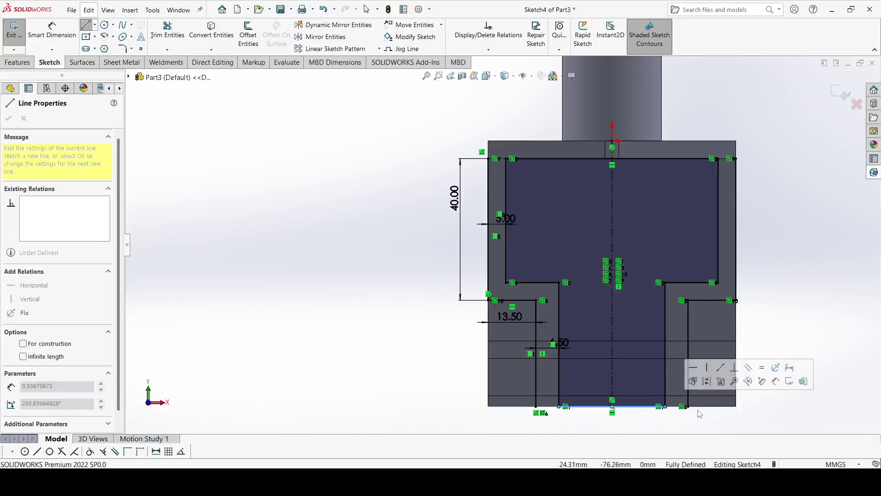
{"action": "left_click", "coordinate": [687, 406]}
{"action": "left_click", "coordinate": [737, 405]}
{"action": "left_click", "coordinate": [736, 301]}
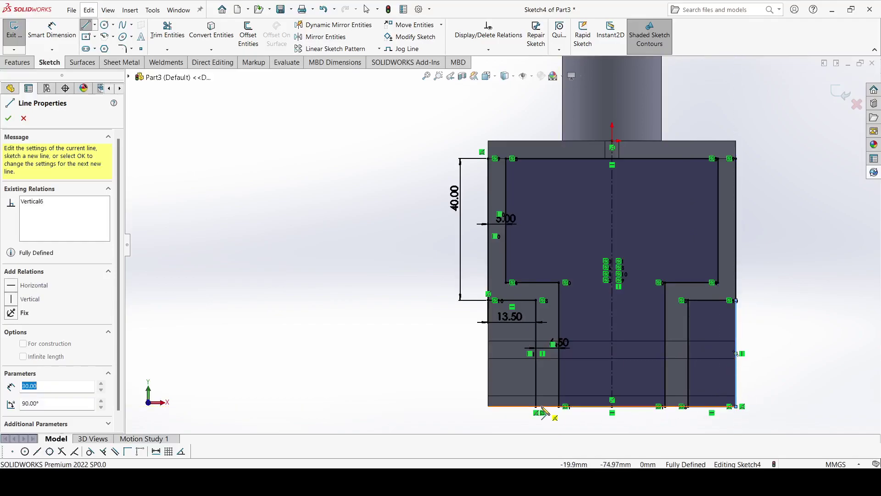
- Add the left edge line and the 13.50 mm bottom-left segment closing that region
{"action": "left_click", "coordinate": [488, 406]}
{"action": "left_click", "coordinate": [488, 300]}
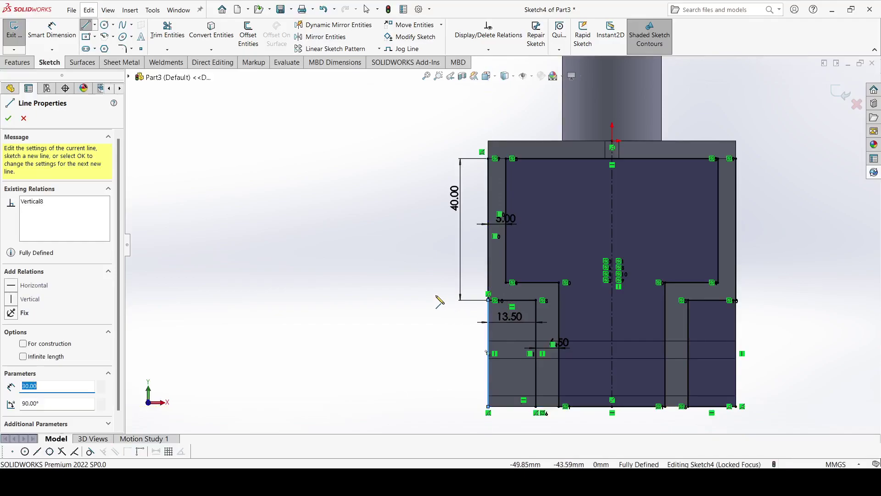
{"action": "left_click", "coordinate": [11, 118]}
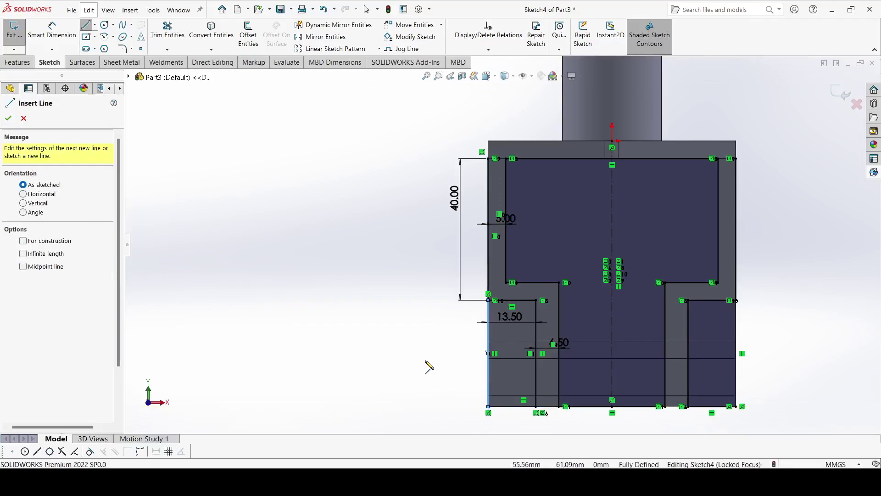
{"action": "left_click", "coordinate": [488, 405]}
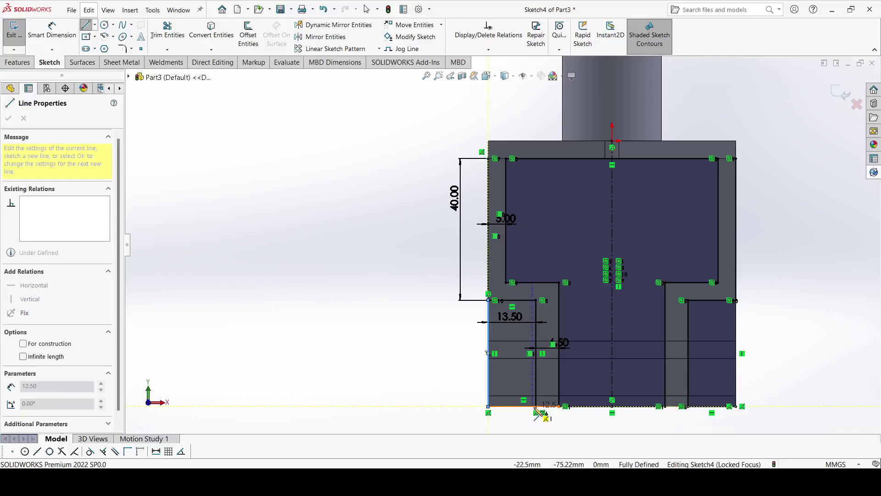
{"action": "left_click", "coordinate": [537, 407]}
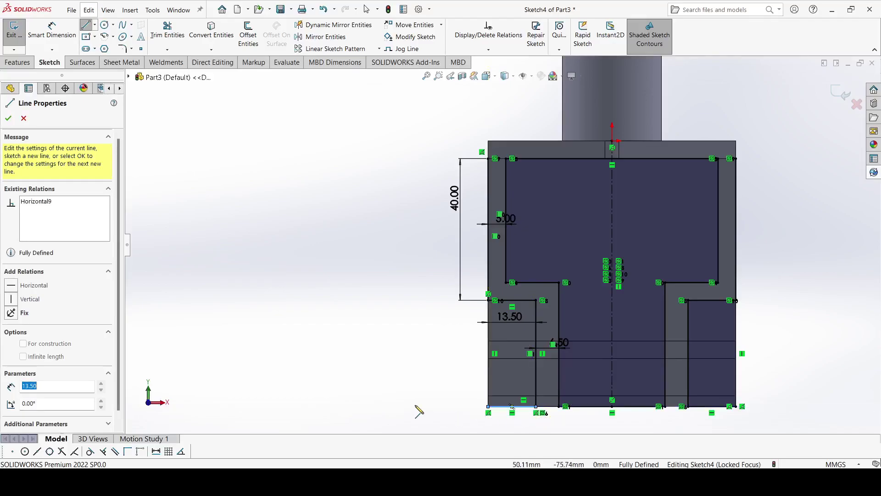
{"action": "left_click", "coordinate": [11, 118]}
{"action": "key", "text": "Escape"}
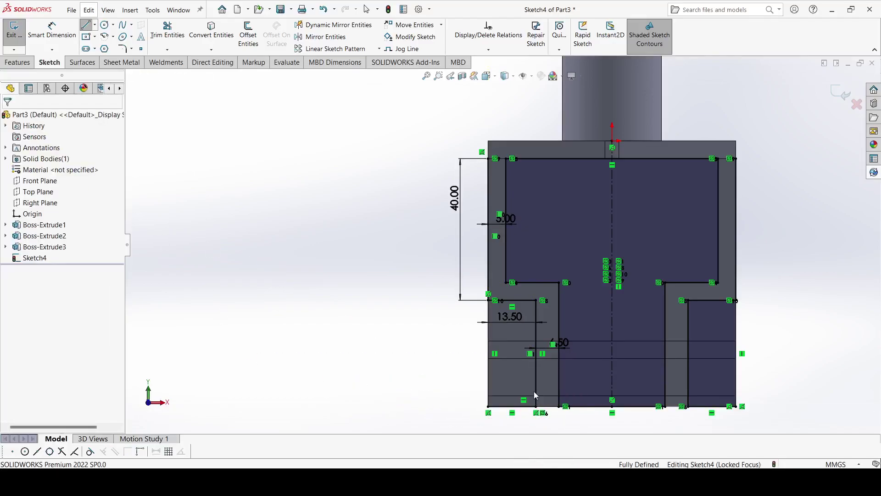
{"action": "scroll", "coordinate": [499, 376], "scroll_direction": "down", "scroll_amount": 6}
{"action": "left_click", "coordinate": [429, 369]}
{"action": "key", "text": "Escape"}
{"action": "scroll", "coordinate": [316, 299], "scroll_direction": "up", "scroll_amount": 5}
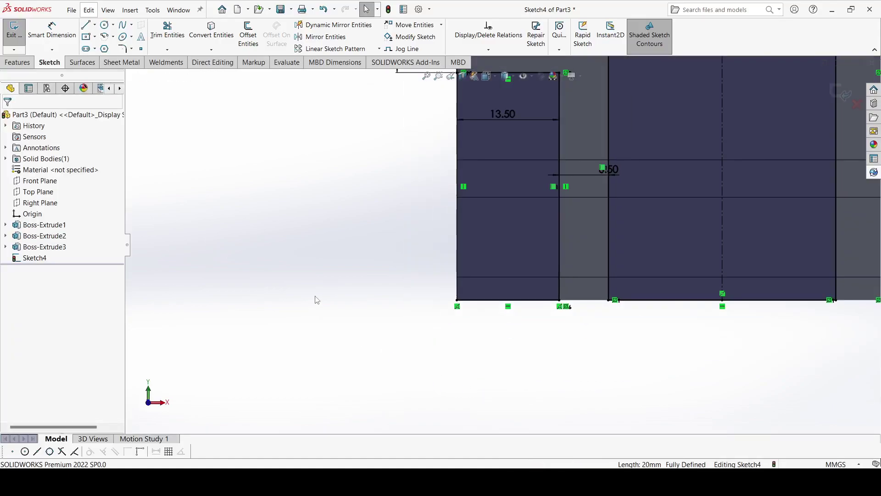
- Extrude-cut Through All using the six Sketch4 regions around the two clamp prongs
{"action": "left_click", "coordinate": [18, 63]}
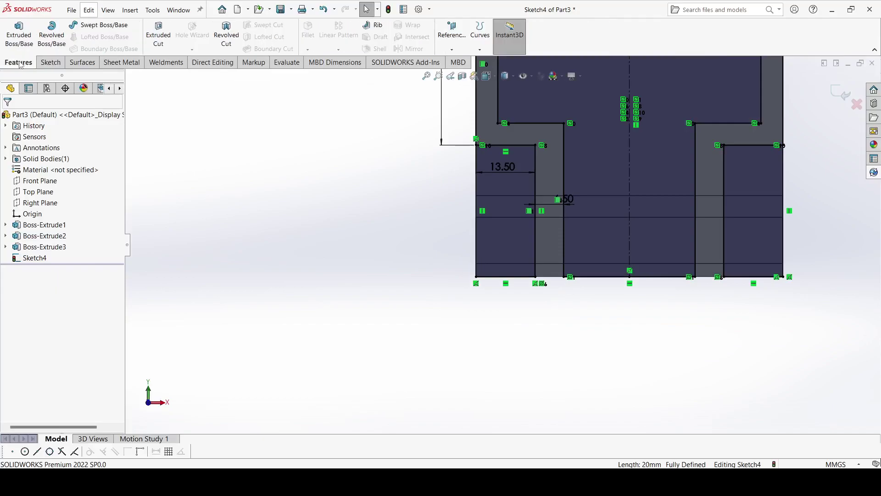
{"action": "left_click", "coordinate": [158, 34]}
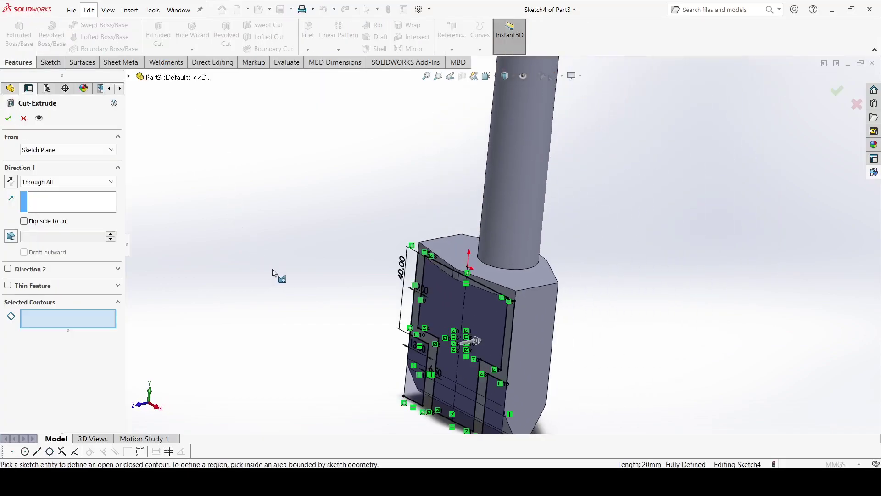
{"action": "left_click", "coordinate": [438, 305]}
{"action": "left_click", "coordinate": [462, 406]}
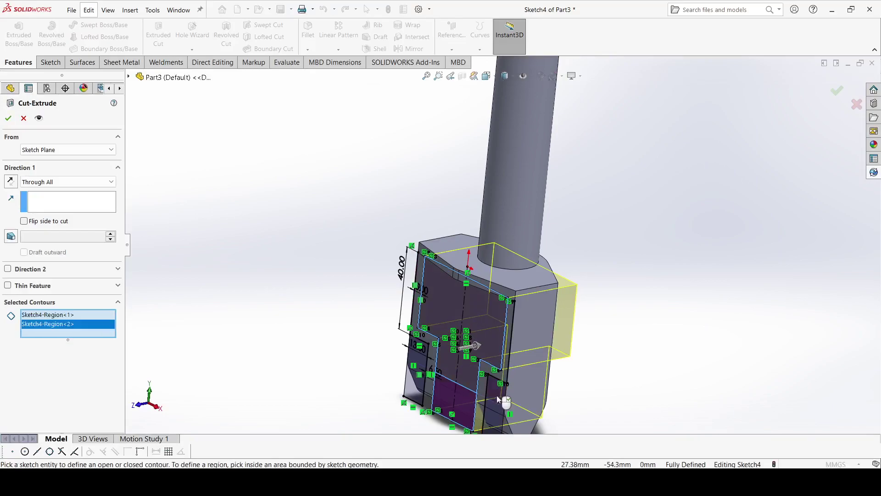
{"action": "left_click", "coordinate": [497, 400]}
{"action": "left_click", "coordinate": [496, 414]}
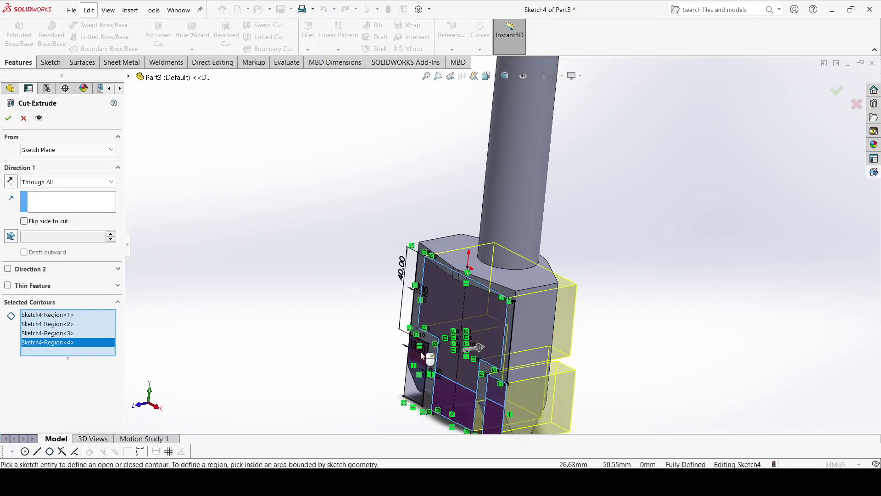
{"action": "left_click", "coordinate": [419, 376]}
{"action": "left_click", "coordinate": [432, 383]}
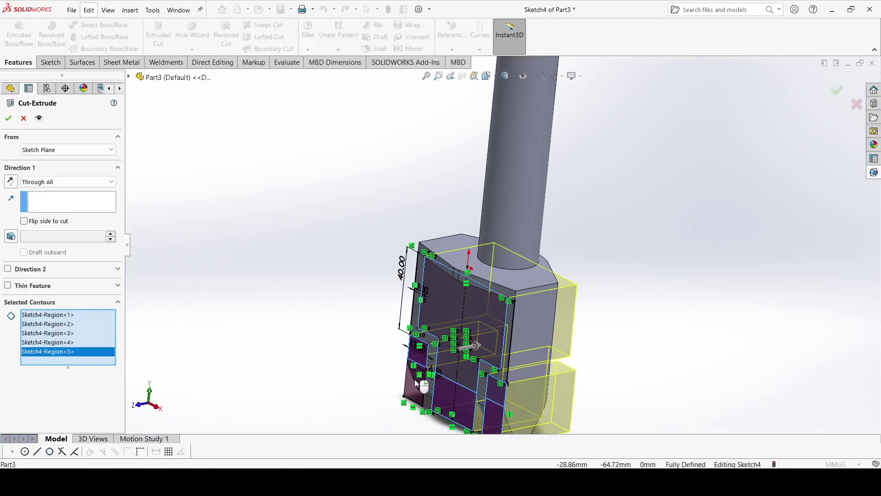
{"action": "middle_click_drag", "start_coordinate": [302, 376], "coordinate": [279, 344]}
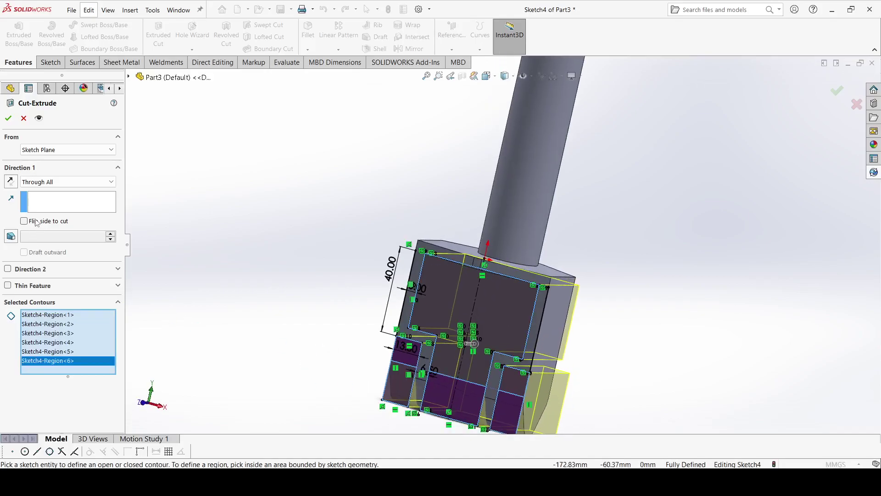
{"action": "left_click", "coordinate": [43, 183]}
{"action": "left_click", "coordinate": [46, 201]}
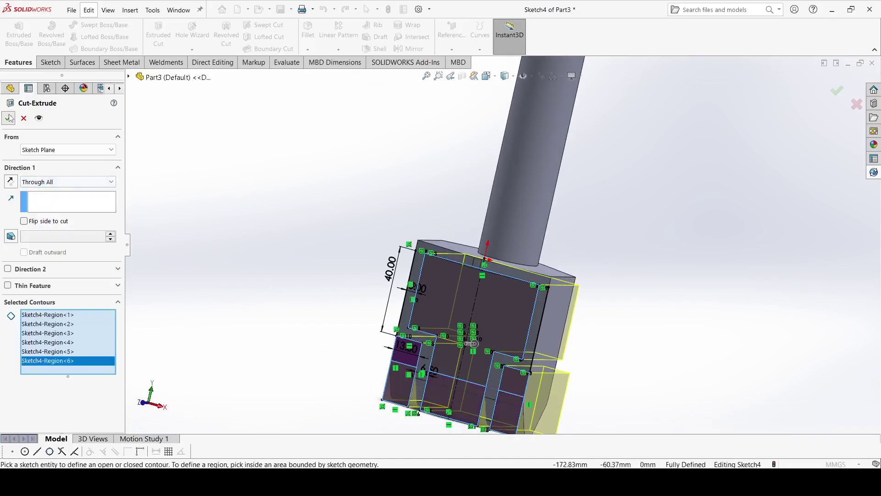
{"action": "left_click", "coordinate": [9, 118]}
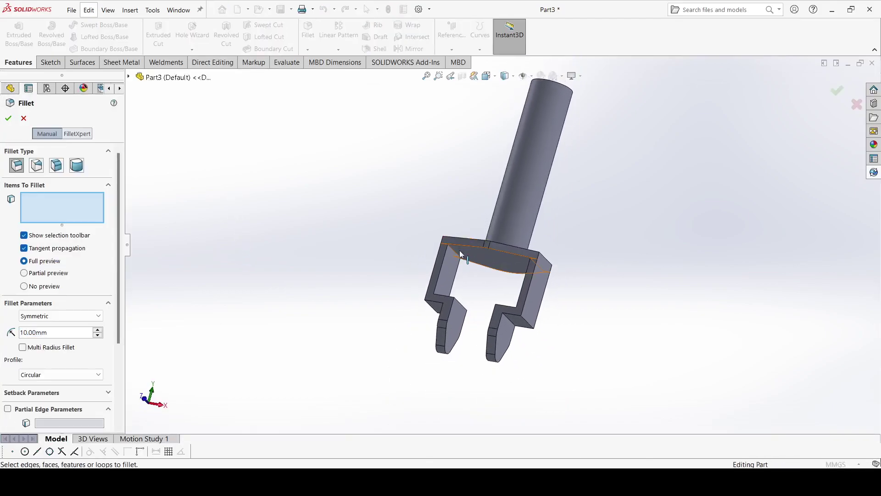
- Select the first inner fork edges for a fillet and set the radius to 5 mm
{"action": "scroll", "coordinate": [460, 254], "scroll_direction": "down", "scroll_amount": 3}
{"action": "left_click", "coordinate": [462, 236]}
{"action": "middle_click_drag", "start_coordinate": [456, 318], "coordinate": [432, 358]}
{"action": "left_click", "coordinate": [432, 357]}
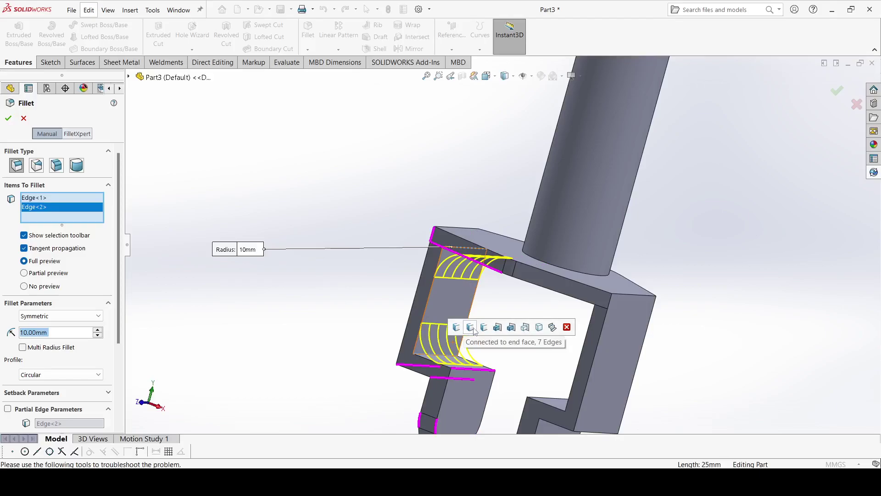
{"action": "left_click", "coordinate": [502, 331]}
{"action": "middle_click_drag", "start_coordinate": [312, 314], "coordinate": [374, 388]}
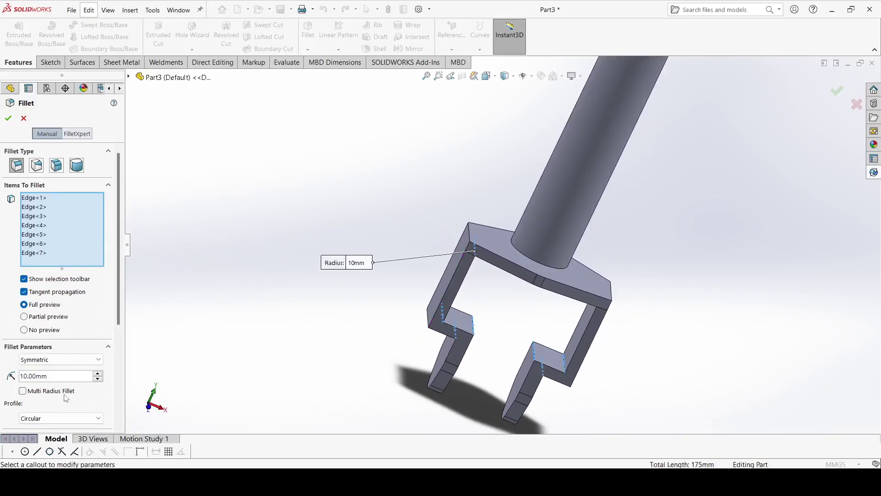
{"action": "type", "text": "54"}
{"action": "mouse_move", "coordinate": [72, 389]}
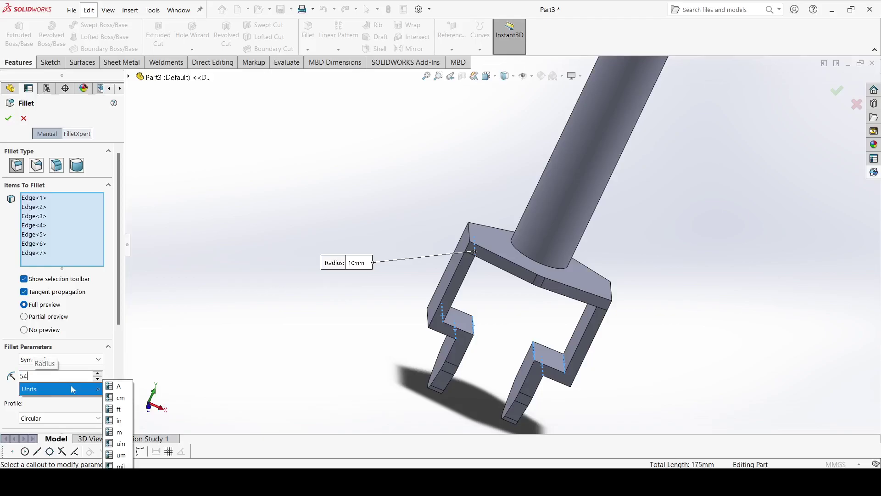
{"action": "key", "text": "BackSpace"}
{"action": "key", "text": "Return"}
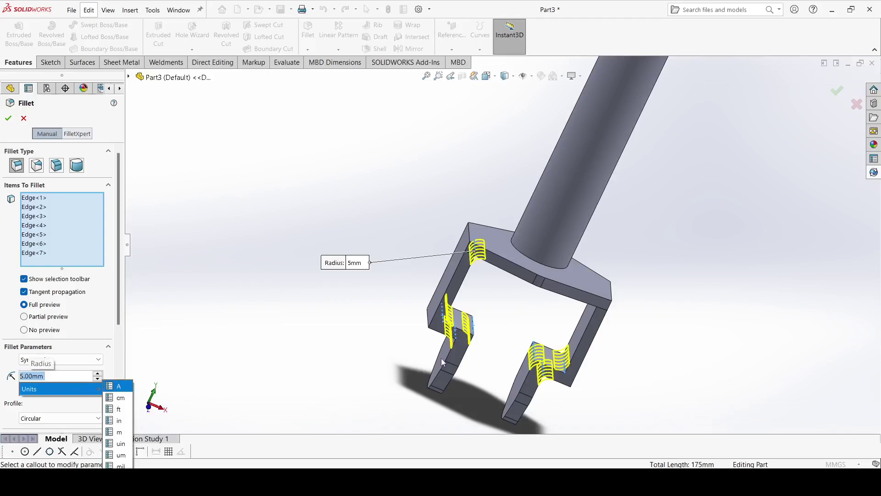
- Add the remaining inner crossbar and prong edges and apply Fillet1
{"action": "middle_click_drag", "start_coordinate": [491, 329], "coordinate": [514, 321]}
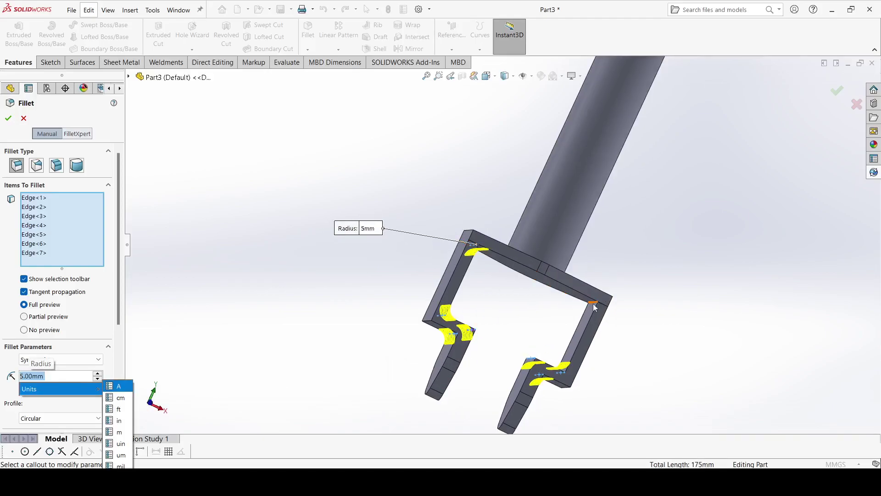
{"action": "left_click", "coordinate": [587, 302]}
{"action": "middle_click_drag", "start_coordinate": [521, 360], "coordinate": [503, 341]}
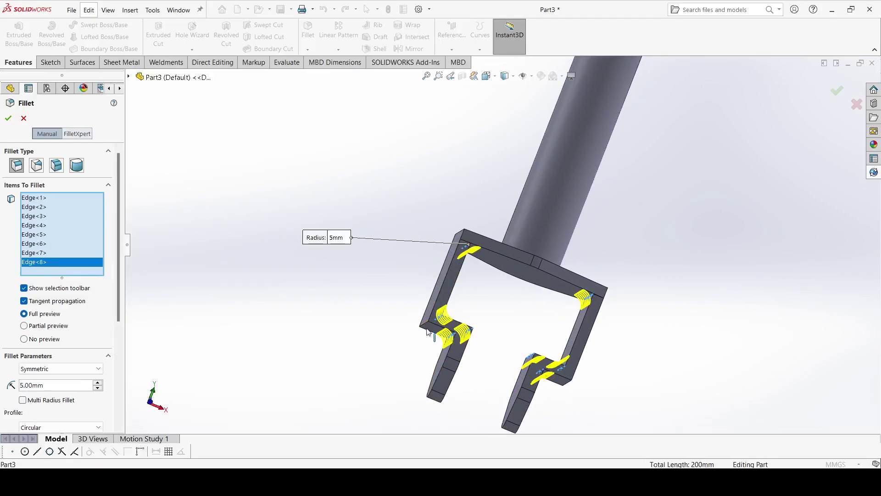
{"action": "left_click", "coordinate": [428, 332]}
{"action": "middle_click_drag", "start_coordinate": [612, 394], "coordinate": [581, 390]}
{"action": "left_click", "coordinate": [583, 388]}
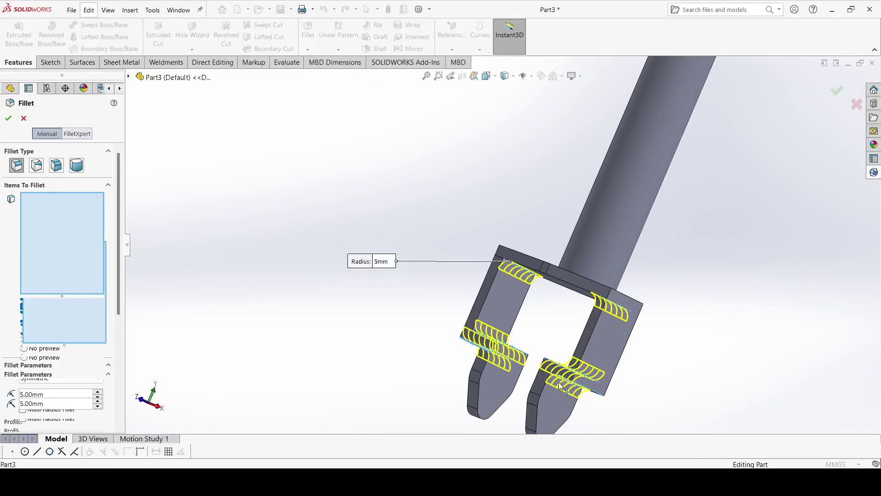
{"action": "middle_click_drag", "start_coordinate": [370, 325], "coordinate": [401, 370]}
{"action": "left_click", "coordinate": [14, 121]}
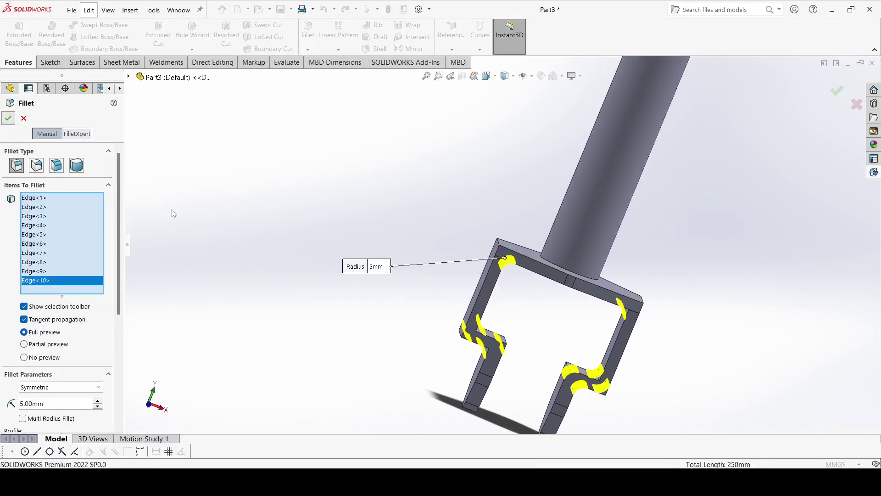
{"action": "middle_click_drag", "start_coordinate": [232, 190], "coordinate": [306, 370]}
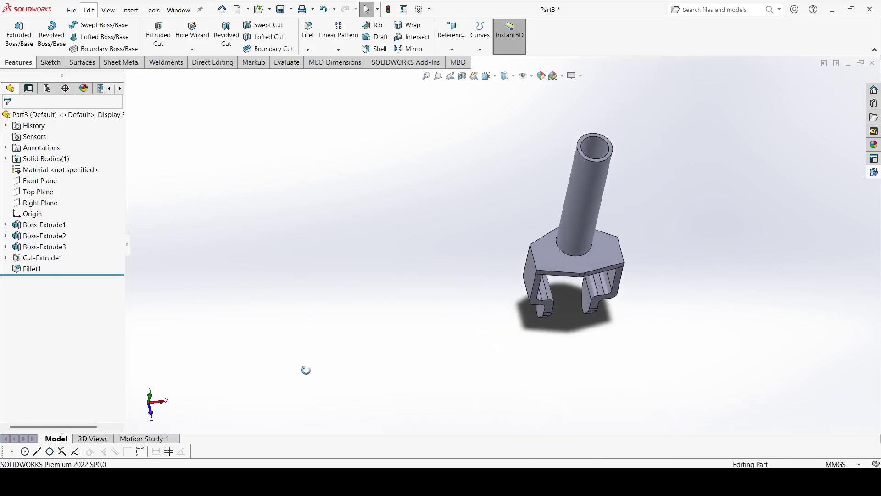
- Sketch on the hexagonal plate's top face, offsetting its outline 7 mm inward
{"action": "left_click", "coordinate": [593, 257]}
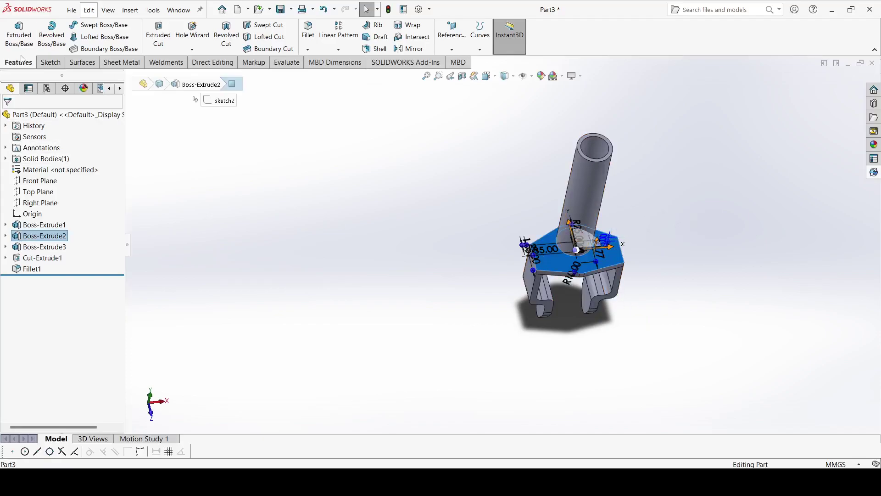
{"action": "left_click", "coordinate": [50, 62]}
{"action": "left_click", "coordinate": [14, 30]}
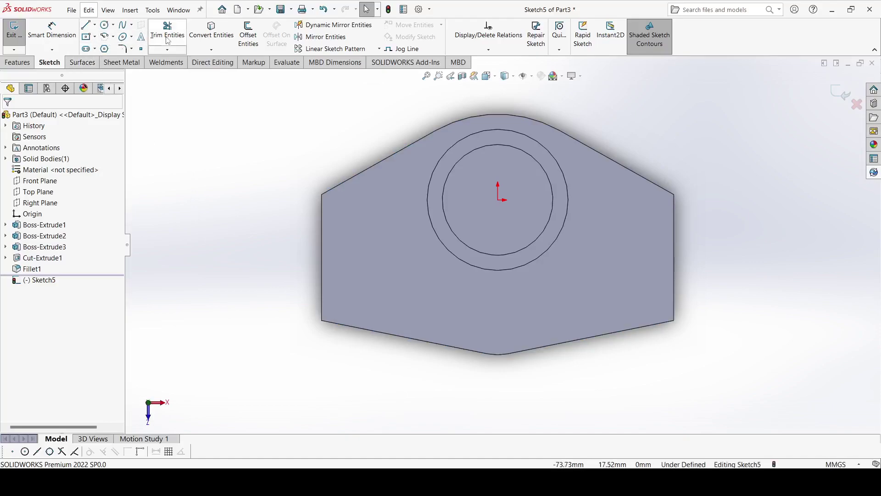
{"action": "left_click", "coordinate": [249, 35]}
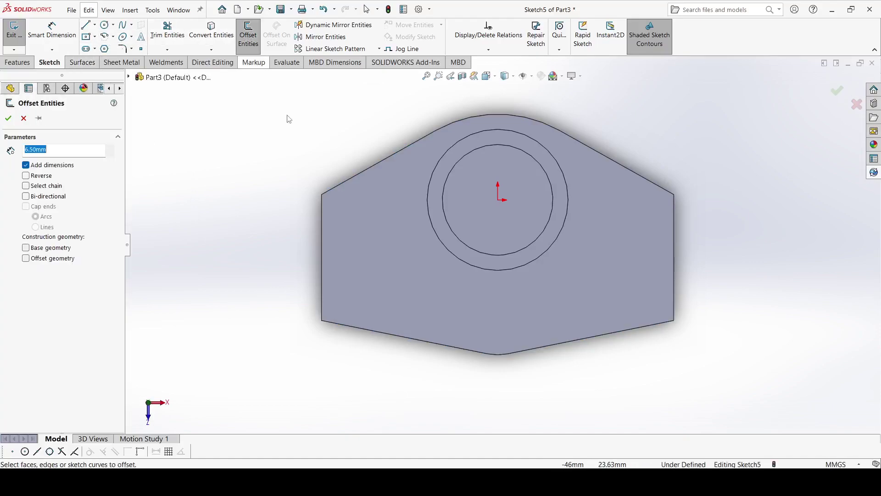
{"action": "left_click", "coordinate": [326, 237]}
{"action": "key", "text": "Return"}
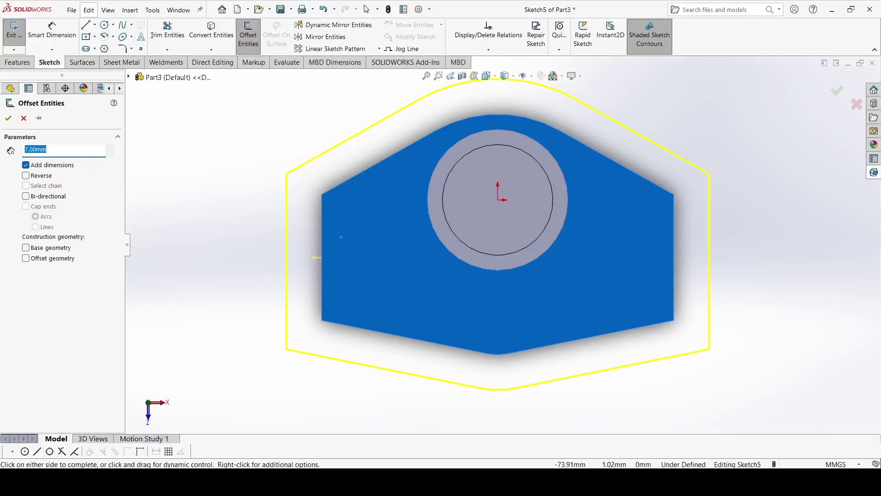
{"action": "left_click", "coordinate": [37, 175]}
{"action": "left_click", "coordinate": [8, 119]}
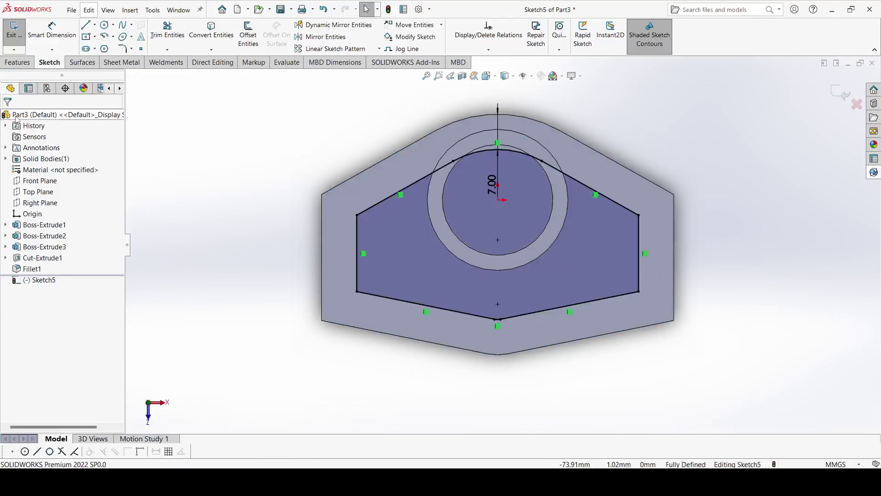
{"action": "left_click", "coordinate": [105, 36]}
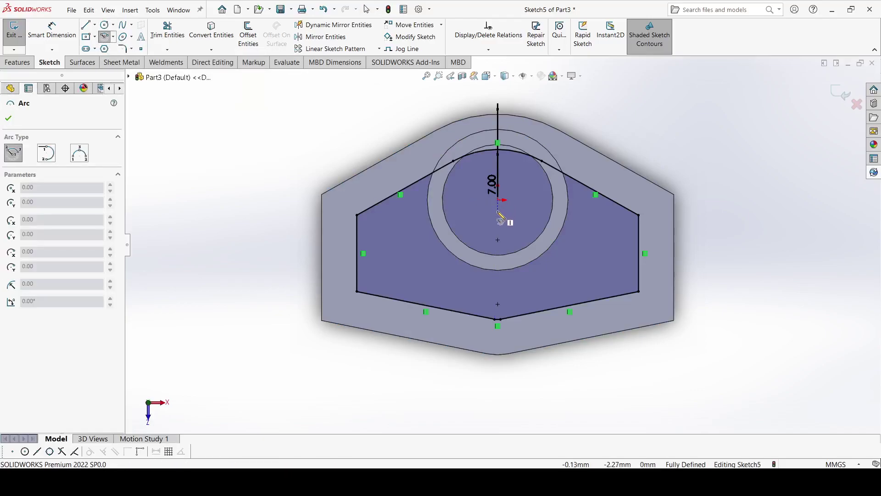
- Draw a centerpoint arc at the origin between the slanted edges and trim the outline above it
{"action": "left_click", "coordinate": [498, 200]}
{"action": "left_click", "coordinate": [395, 194]}
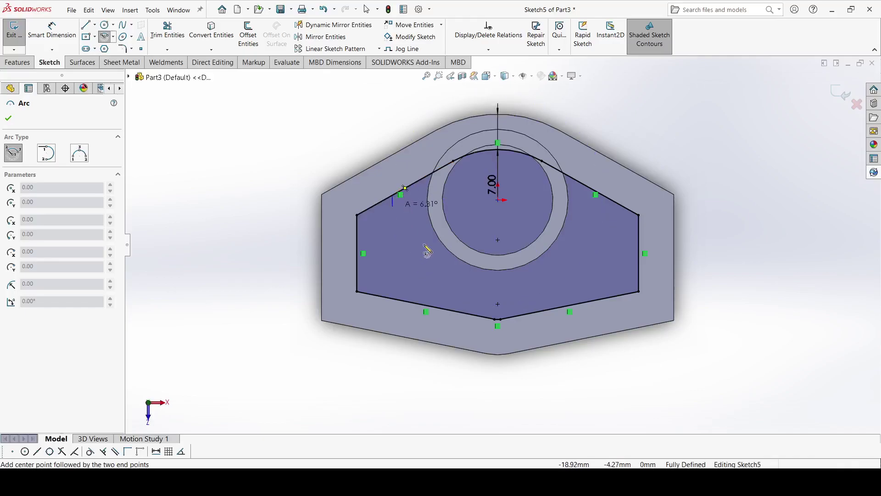
{"action": "left_click", "coordinate": [607, 202]}
{"action": "right_click", "coordinate": [607, 202]}
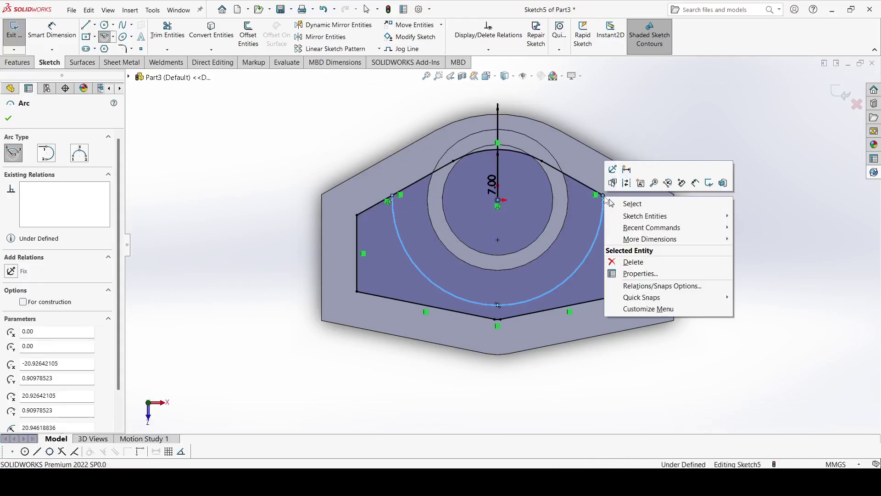
{"action": "left_click", "coordinate": [629, 202]}
{"action": "left_click", "coordinate": [168, 30]}
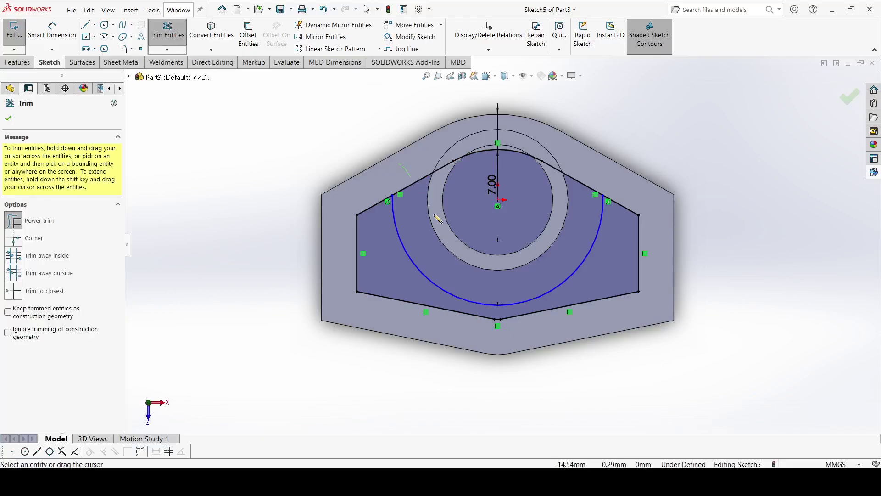
{"action": "left_click_drag", "start_coordinate": [391, 172], "coordinate": [486, 140]}
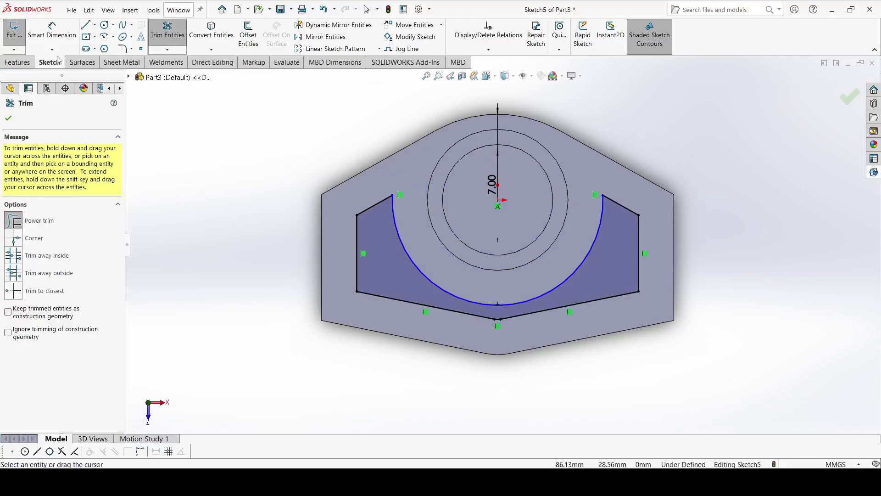
- Dimension the arc's spacing from the tube's outer circle to 4 mm
{"action": "left_click", "coordinate": [8, 118]}
{"action": "left_click", "coordinate": [52, 30]}
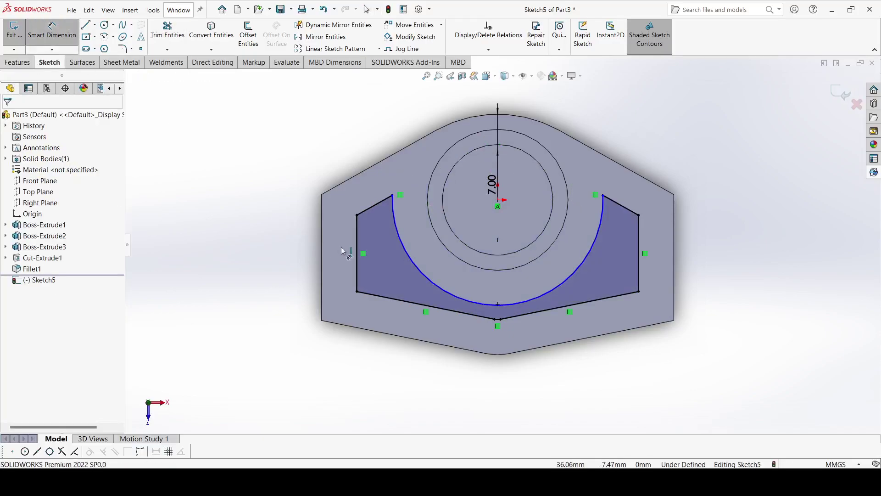
{"action": "scroll", "coordinate": [460, 247], "scroll_direction": "down", "scroll_amount": 3}
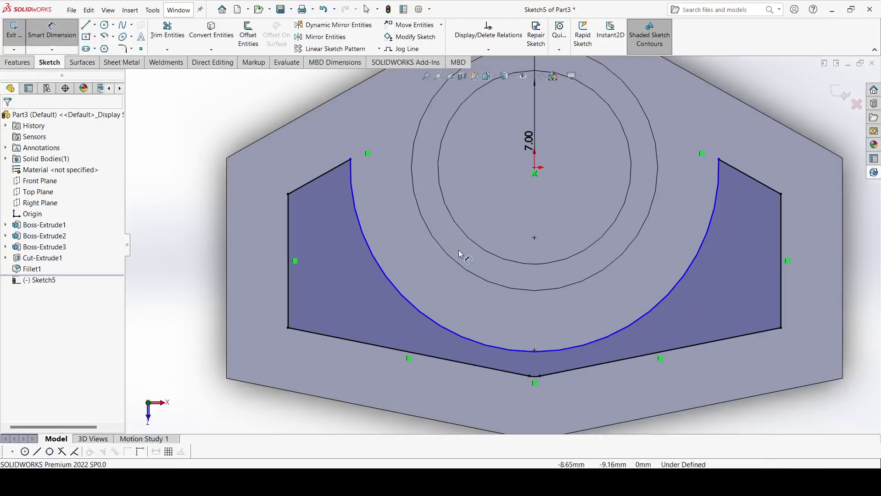
{"action": "left_click", "coordinate": [410, 303]}
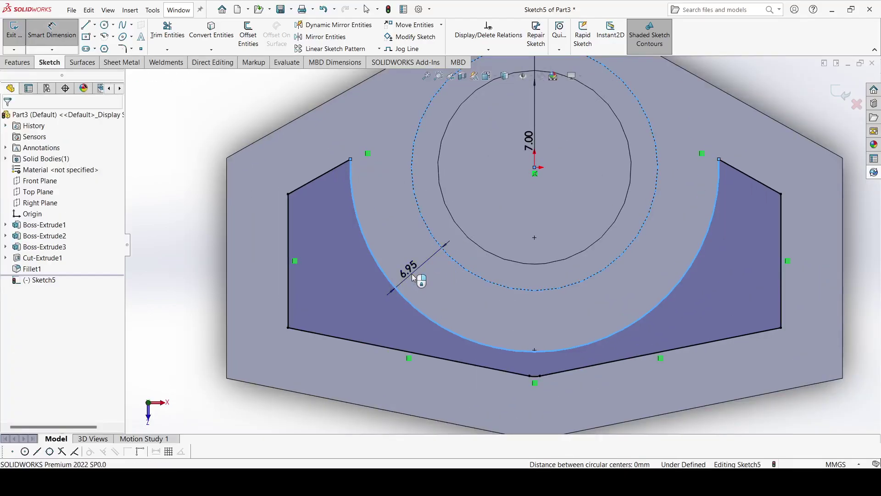
{"action": "left_click", "coordinate": [412, 273]}
{"action": "type", "text": "4"}
{"action": "key", "text": "Return"}
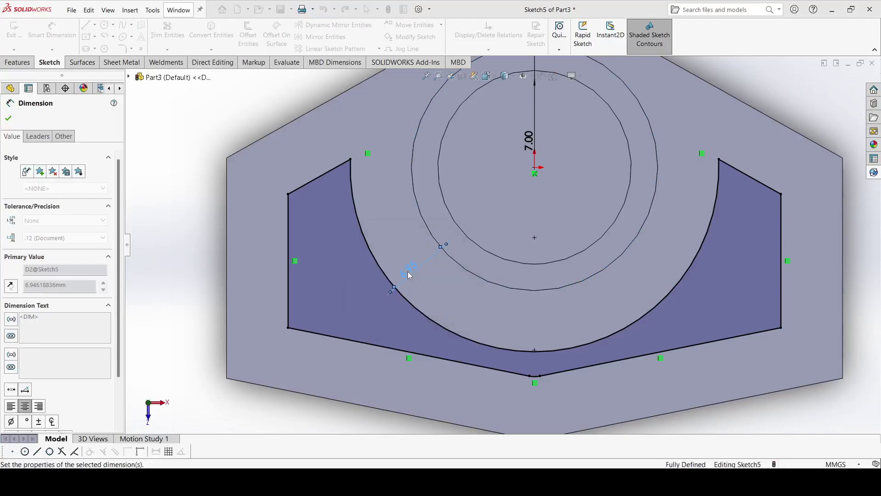
{"action": "left_click", "coordinate": [8, 118]}
{"action": "key", "text": "Escape"}
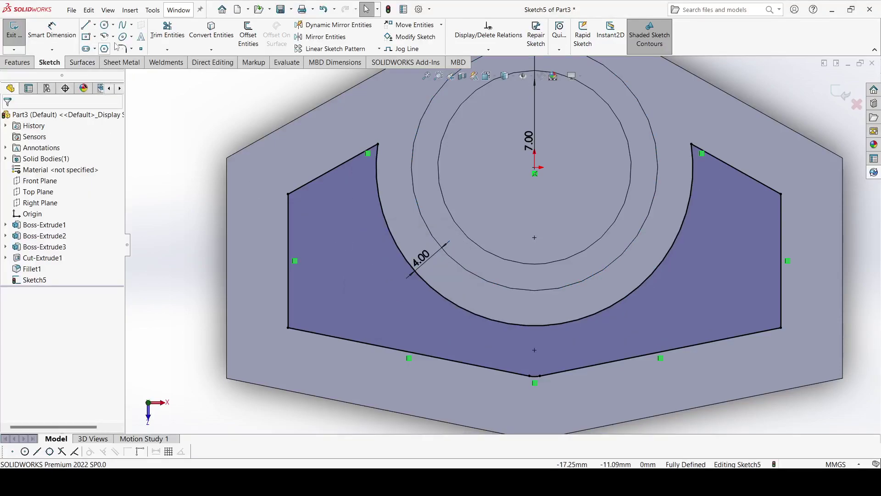
{"action": "left_click", "coordinate": [127, 50]}
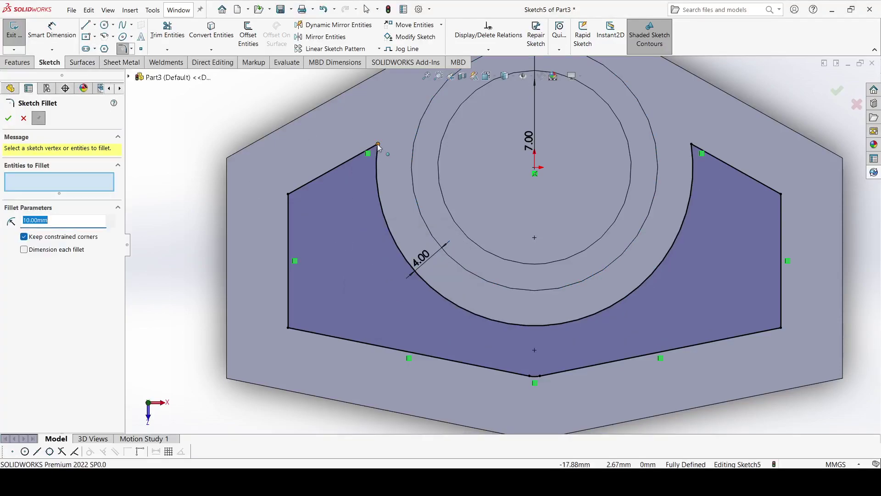
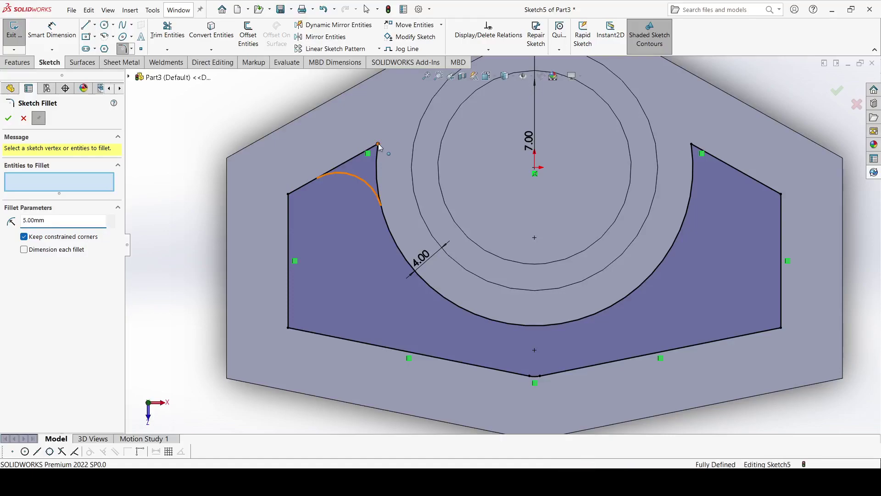
- Pick sketch corners for 5 mm fillets, then clear all picks to start over
{"action": "left_click", "coordinate": [292, 196]}
{"action": "left_click", "coordinate": [288, 198]}
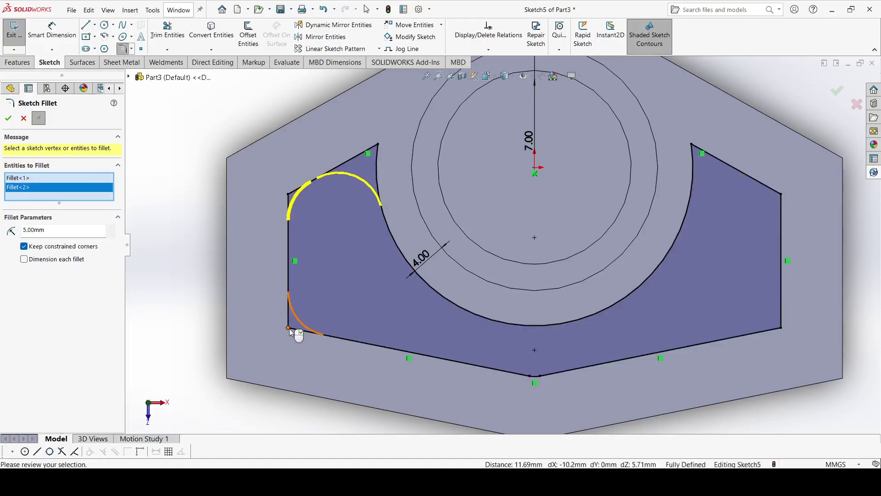
{"action": "left_click", "coordinate": [290, 329]}
{"action": "left_click", "coordinate": [781, 328]}
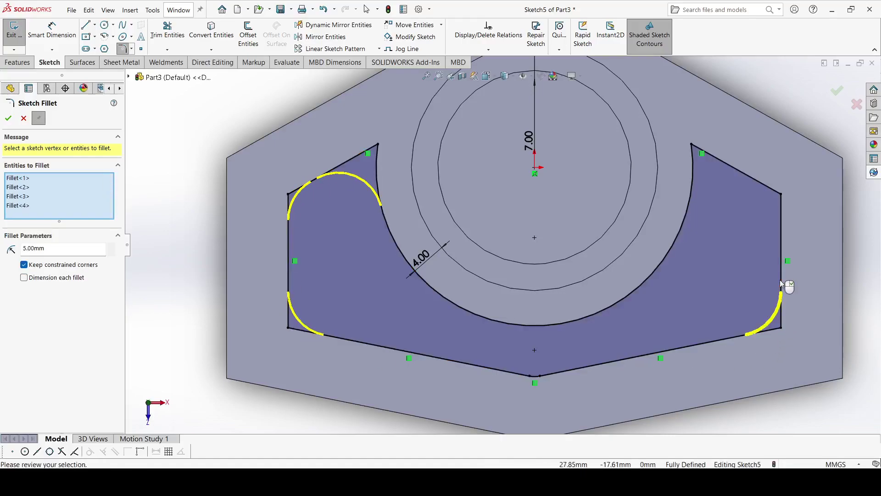
{"action": "left_click", "coordinate": [782, 196]}
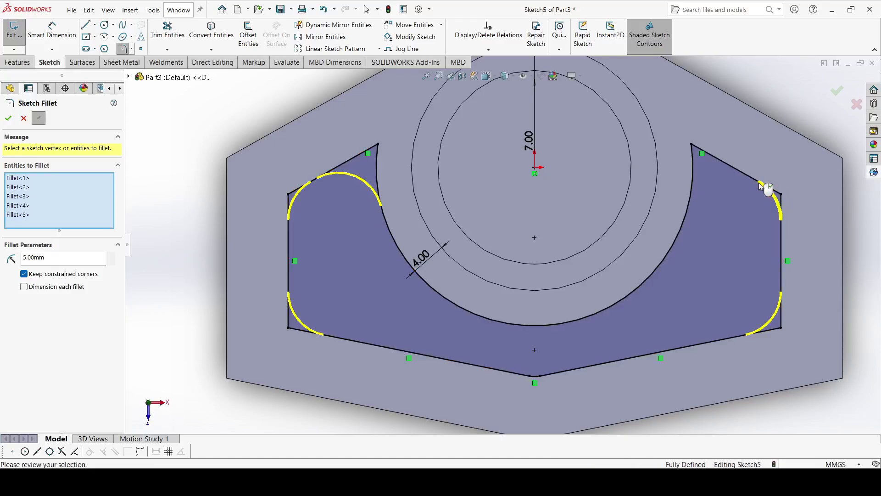
{"action": "left_click", "coordinate": [692, 145]}
{"action": "left_click", "coordinate": [66, 209]}
{"action": "right_click", "coordinate": [67, 209]}
{"action": "left_click", "coordinate": [83, 212]}
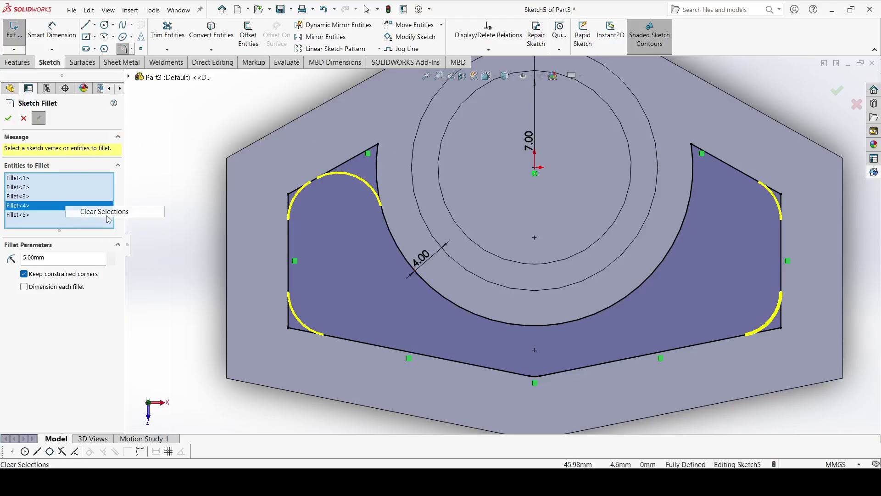
- Reselect the six profile corners and apply the R5 sketch fillets
{"action": "left_click", "coordinate": [692, 145]}
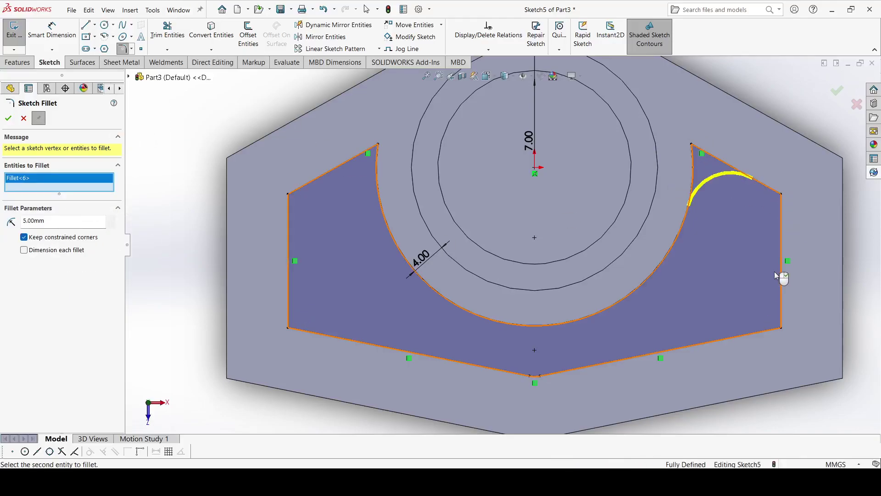
{"action": "left_click", "coordinate": [784, 195]}
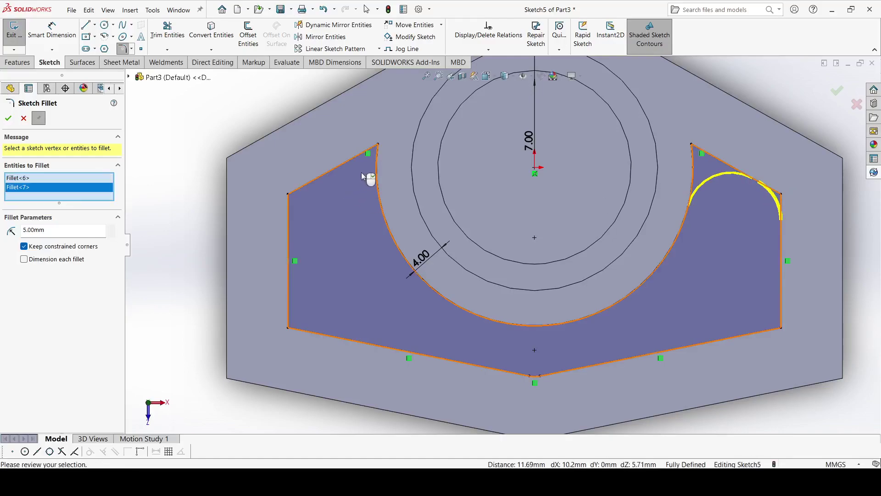
{"action": "left_click", "coordinate": [377, 145]}
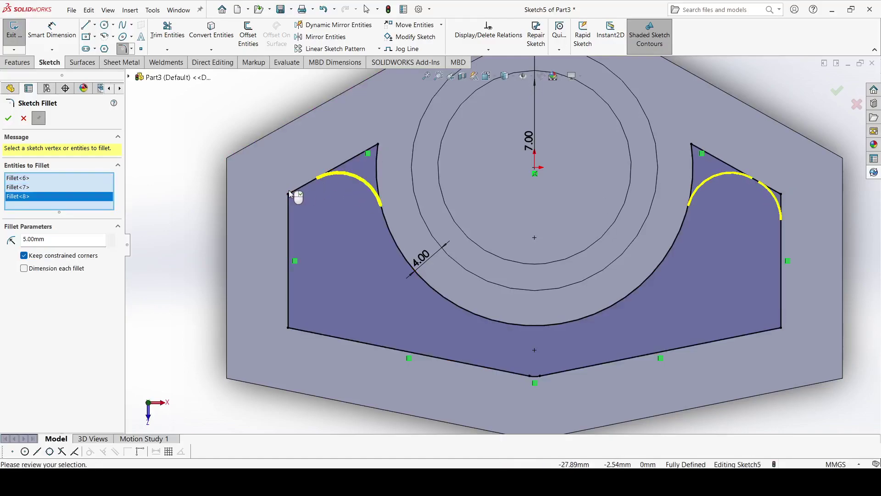
{"action": "left_click", "coordinate": [289, 194]}
{"action": "left_click", "coordinate": [288, 328]}
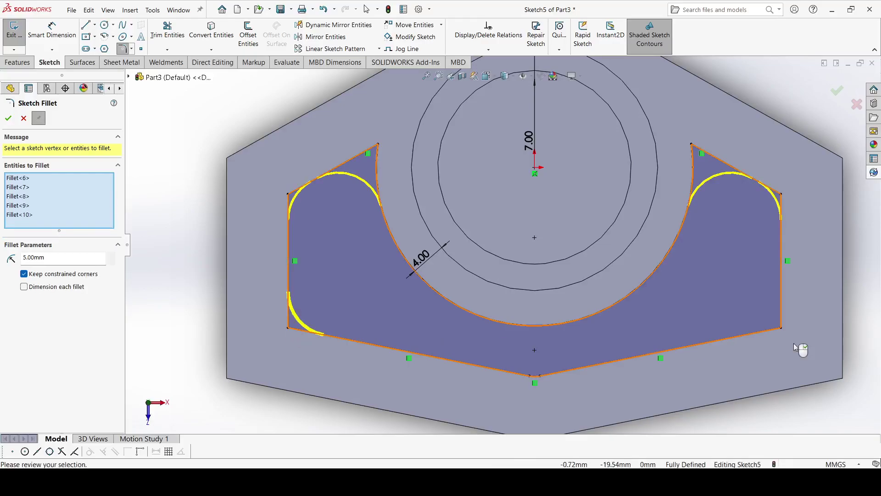
{"action": "left_click", "coordinate": [782, 329]}
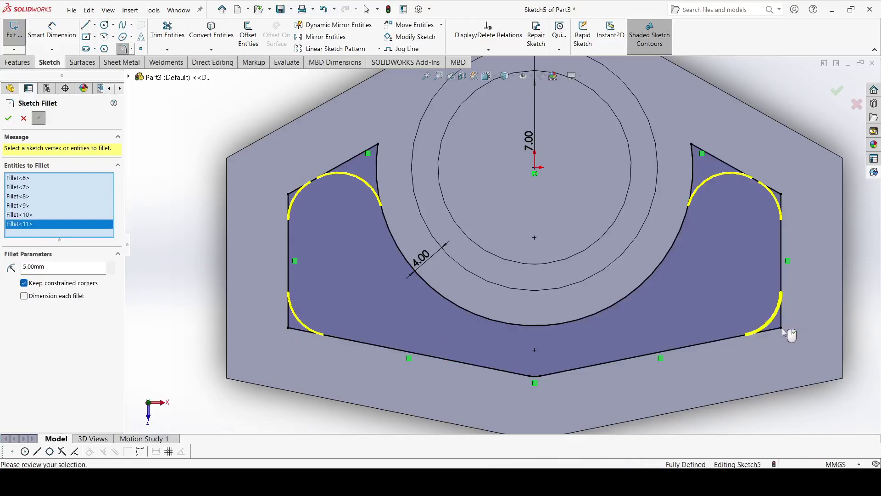
{"action": "left_click", "coordinate": [8, 119]}
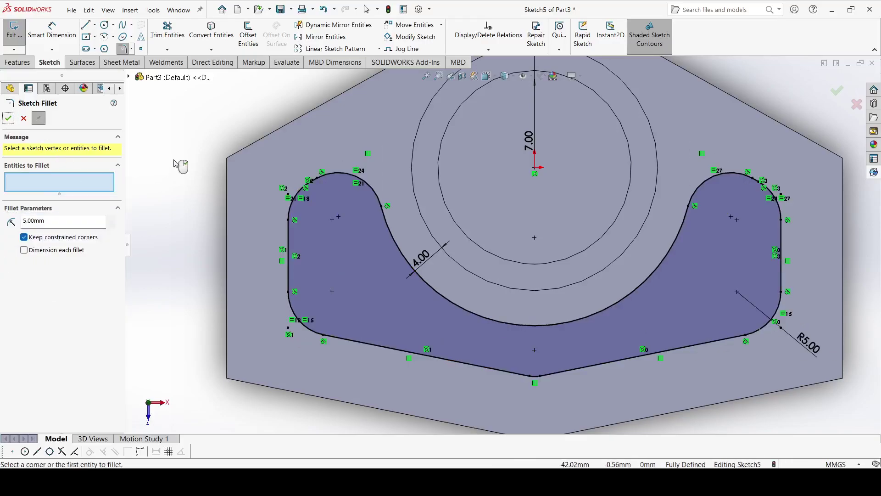
{"action": "left_click", "coordinate": [8, 119]}
{"action": "left_click", "coordinate": [19, 63]}
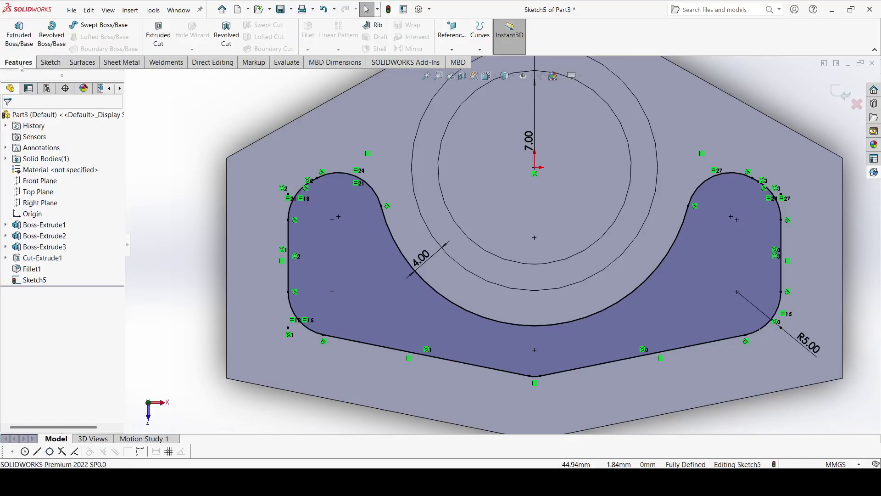
- Extrude-cut Sketch5 Up To Next as Cut-Extrude2, hollowing the base into two prongs
{"action": "left_click", "coordinate": [157, 36]}
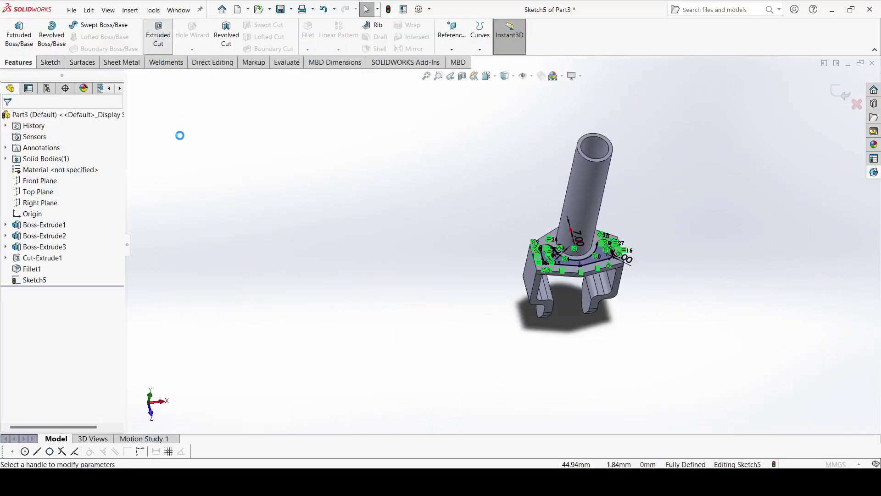
{"action": "left_click", "coordinate": [41, 182]}
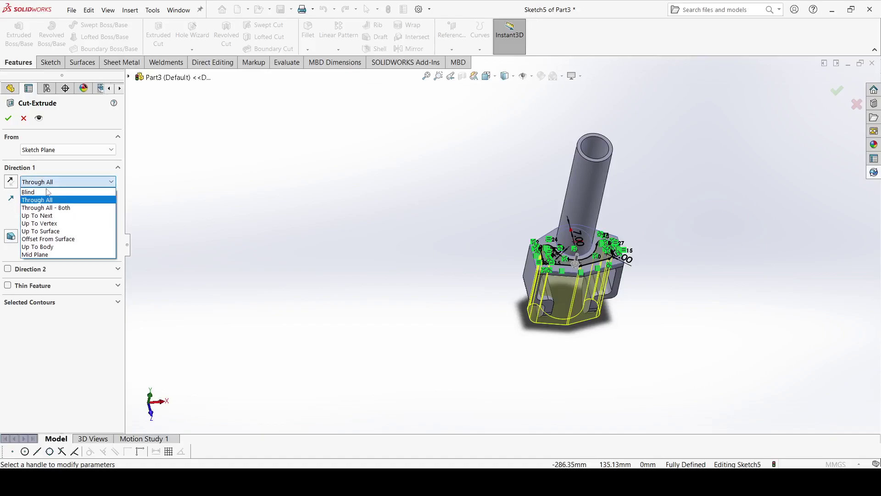
{"action": "left_click", "coordinate": [57, 215]}
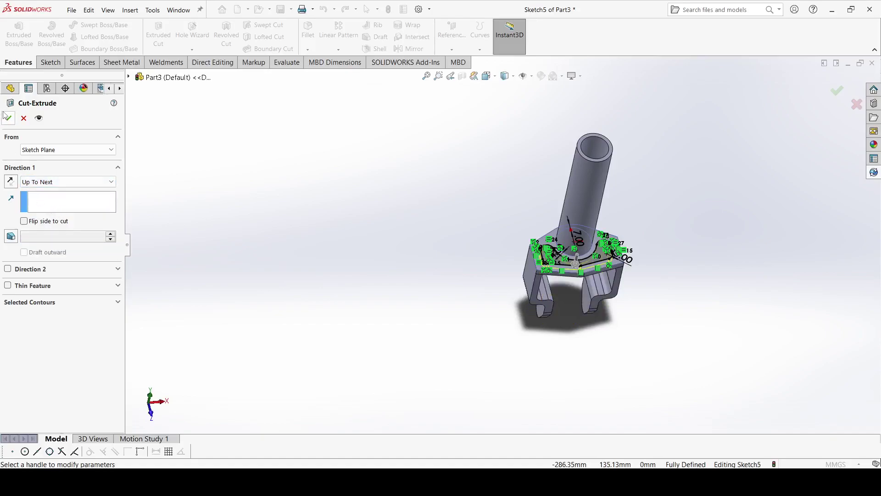
{"action": "key", "text": "Return"}
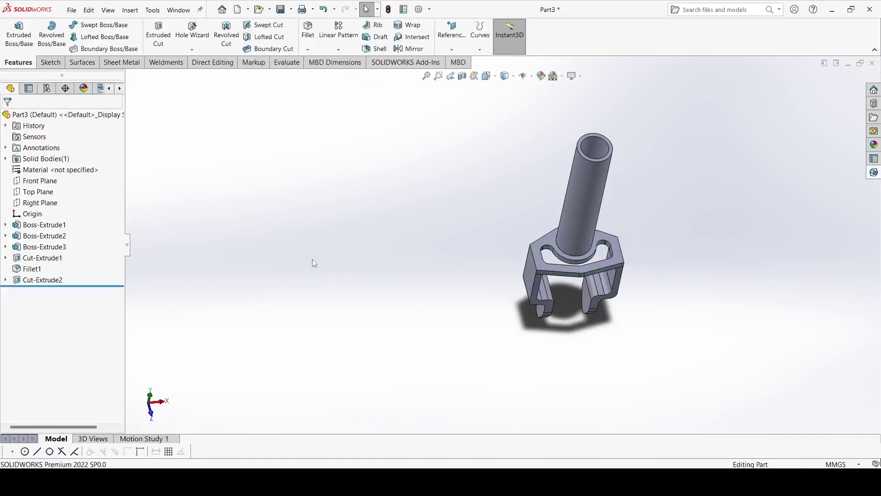
{"action": "scroll", "coordinate": [330, 276], "scroll_direction": "up", "scroll_amount": 2}
{"action": "middle_click_drag", "start_coordinate": [348, 288], "coordinate": [318, 327]}
{"action": "scroll", "coordinate": [527, 303], "scroll_direction": "down", "scroll_amount": 3}
{"action": "middle_click_drag", "start_coordinate": [527, 303], "coordinate": [588, 232]}
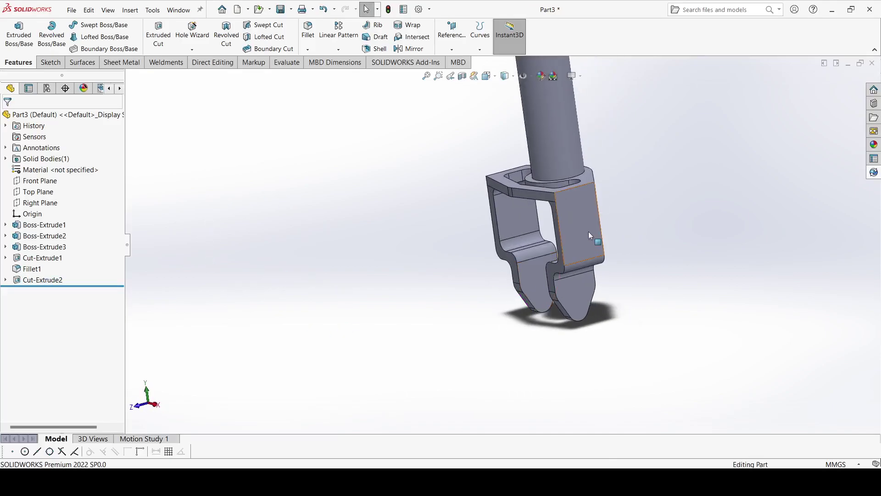
{"action": "left_click", "coordinate": [579, 231]}
- Start a sketch on the leg face and draw a horizontal line across it
{"action": "left_click", "coordinate": [41, 63]}
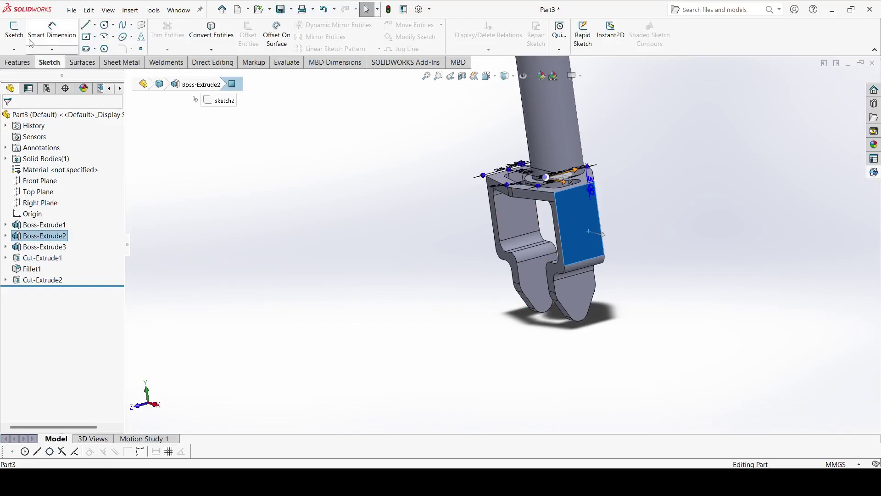
{"action": "left_click", "coordinate": [14, 30]}
{"action": "scroll", "coordinate": [500, 307], "scroll_direction": "down", "scroll_amount": 3}
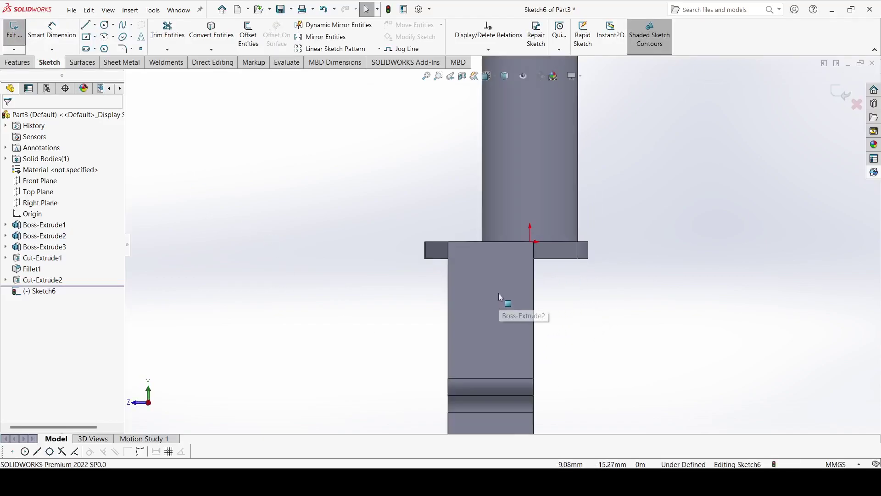
{"action": "left_click", "coordinate": [85, 26]}
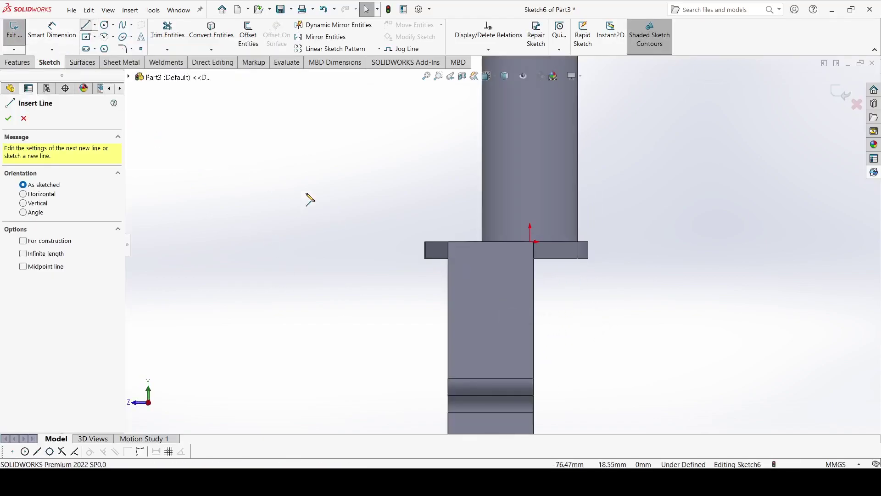
{"action": "scroll", "coordinate": [440, 282], "scroll_direction": "down", "scroll_amount": 3}
{"action": "left_click", "coordinate": [511, 243]}
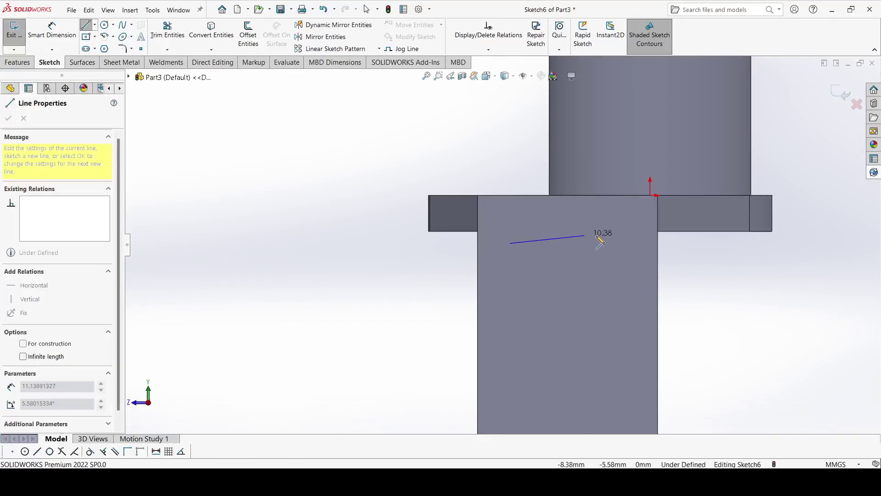
{"action": "left_click", "coordinate": [617, 243]}
{"action": "right_click", "coordinate": [620, 250]}
{"action": "left_click", "coordinate": [642, 256]}
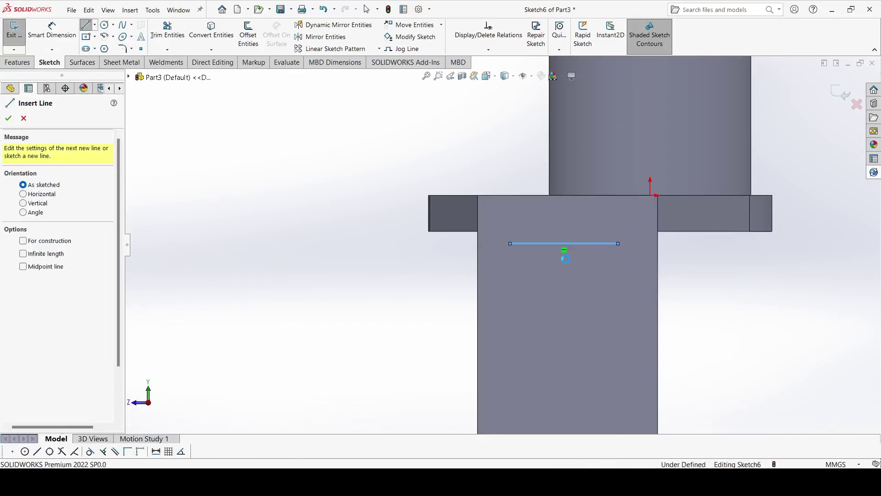
- Draw a vertical centerline from the face's top edge to its bottom edge
{"action": "left_click", "coordinate": [95, 26]}
{"action": "left_click", "coordinate": [106, 45]}
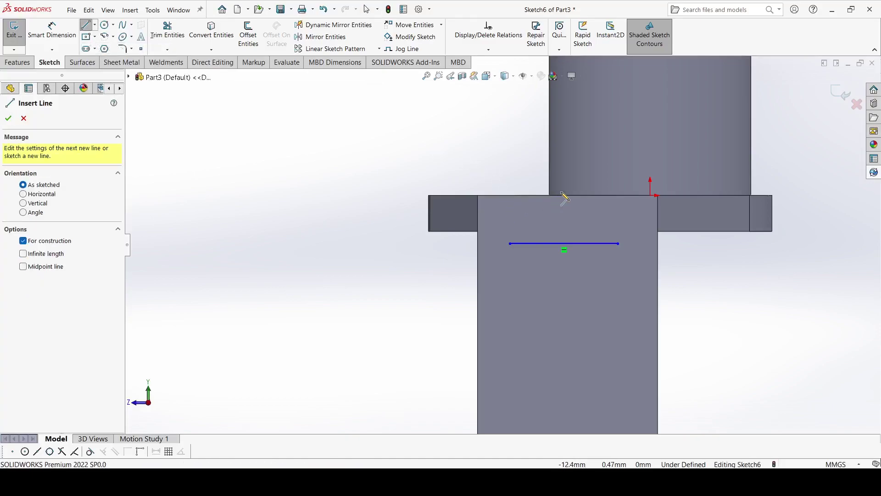
{"action": "key", "text": "z"}
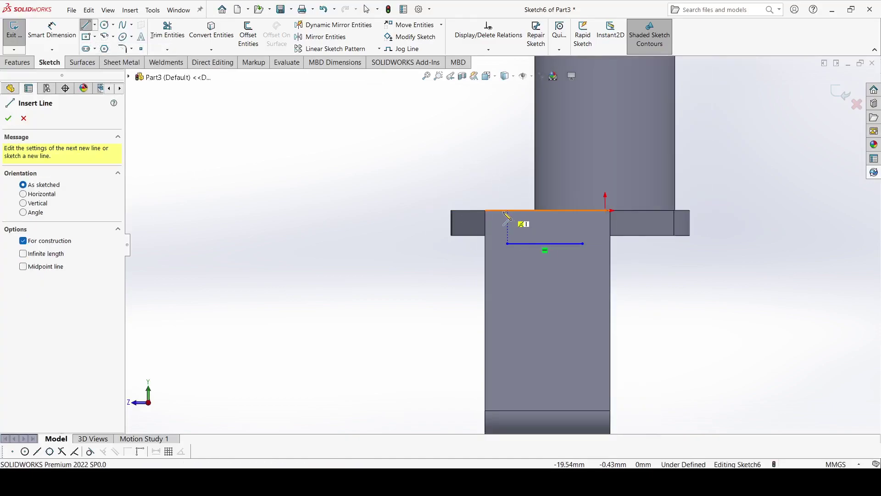
{"action": "left_click", "coordinate": [548, 211]}
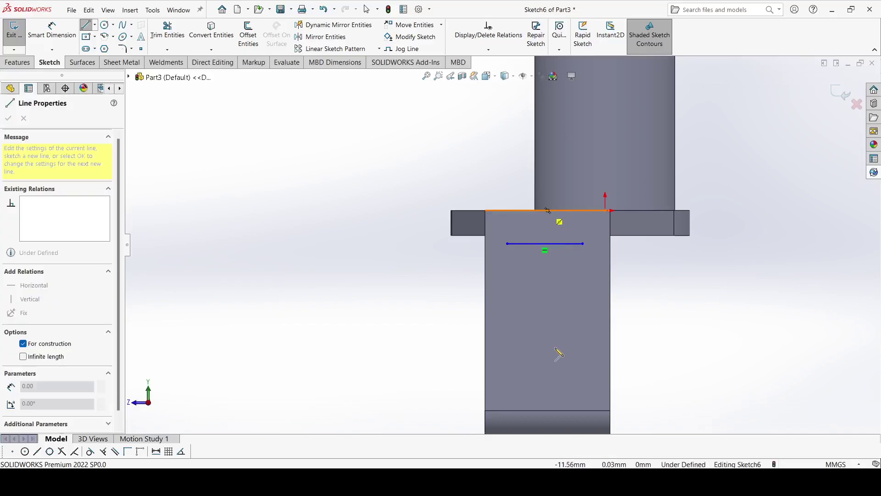
{"action": "left_click", "coordinate": [547, 411]}
{"action": "right_click", "coordinate": [548, 411]}
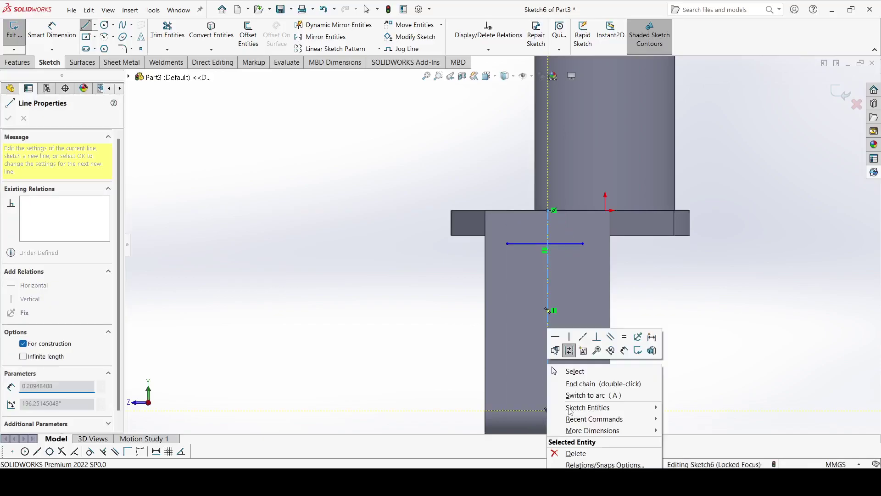
{"action": "left_click", "coordinate": [575, 372]}
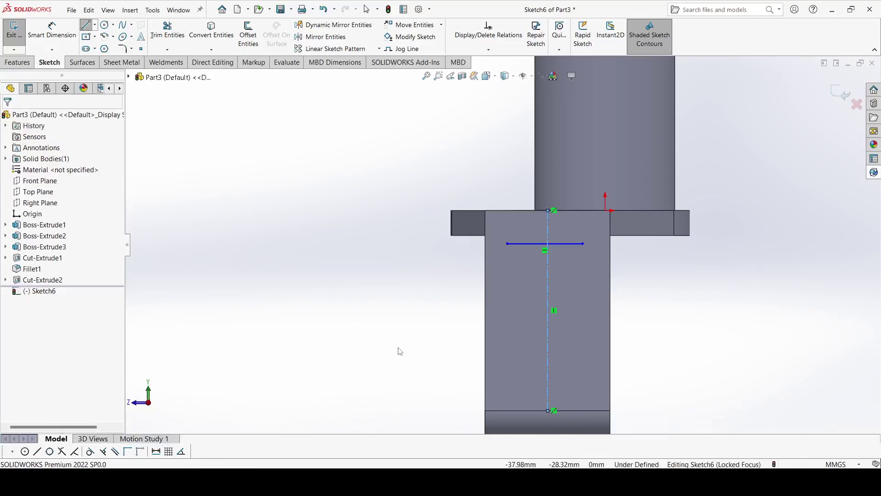
- Make the horizontal line's midpoint coincident with the centerline
{"action": "scroll", "coordinate": [524, 239], "scroll_direction": "down", "scroll_amount": 5}
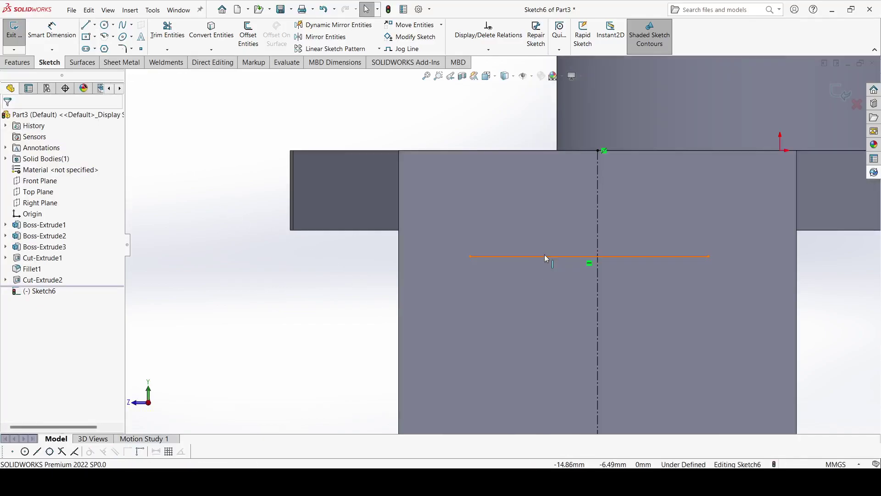
{"action": "left_click", "coordinate": [599, 272]}
{"action": "left_click", "coordinate": [597, 282]}
{"action": "left_click", "coordinate": [589, 256], "text": "ctrl"}
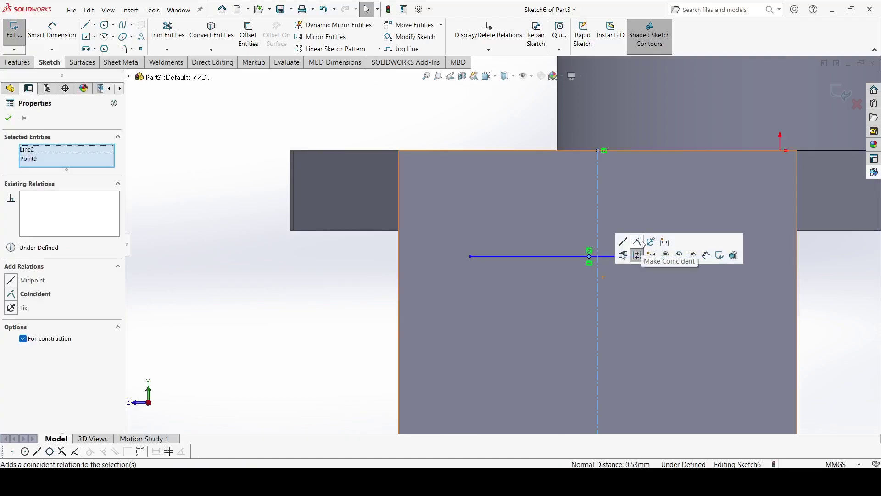
{"action": "left_click", "coordinate": [642, 243]}
- Dimension the line 7 mm below the top edge and 15 mm long
{"action": "left_click", "coordinate": [43, 34]}
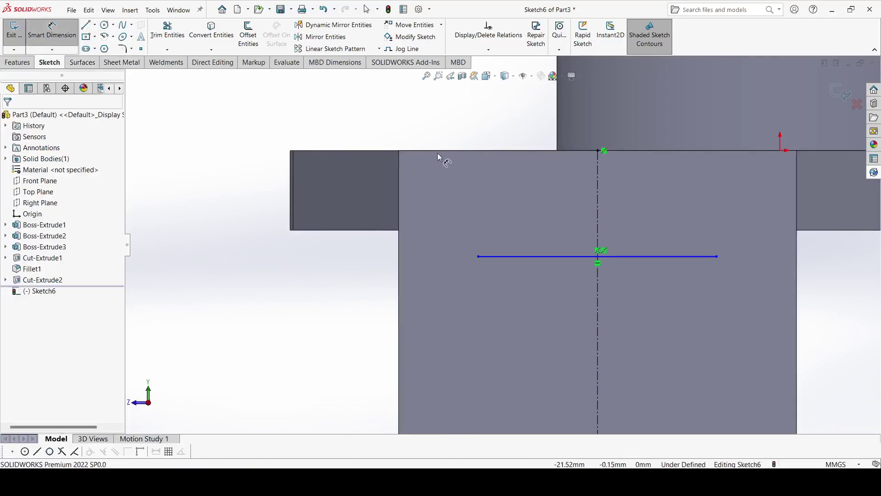
{"action": "left_click", "coordinate": [515, 256]}
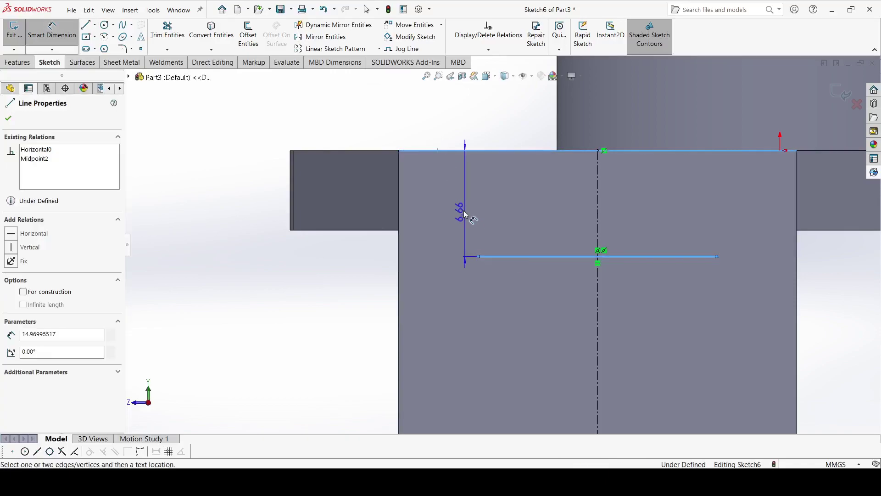
{"action": "left_click", "coordinate": [464, 212]}
{"action": "type", "text": "7"}
{"action": "key", "text": "Return"}
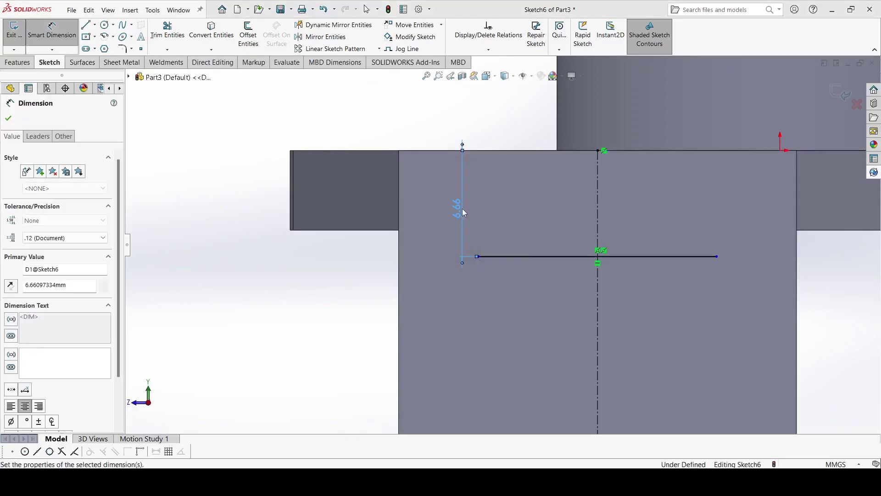
{"action": "left_click", "coordinate": [508, 262]}
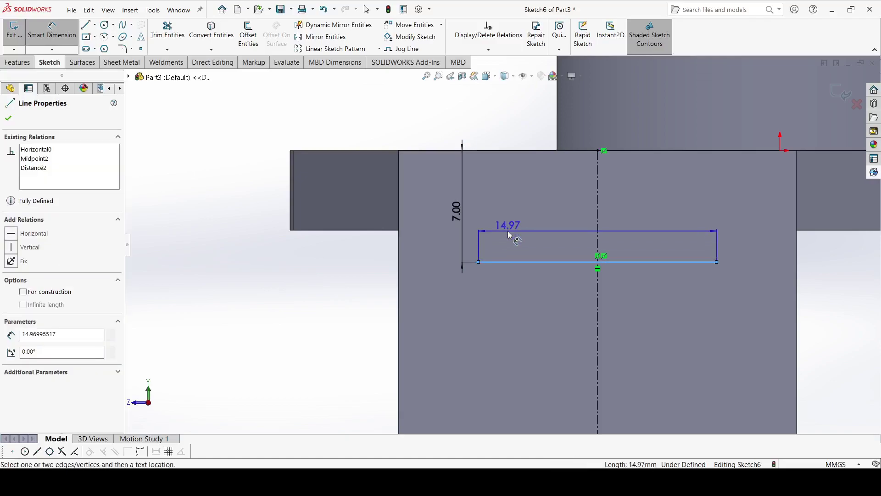
{"action": "left_click", "coordinate": [500, 232]}
{"action": "key", "text": "Return"}
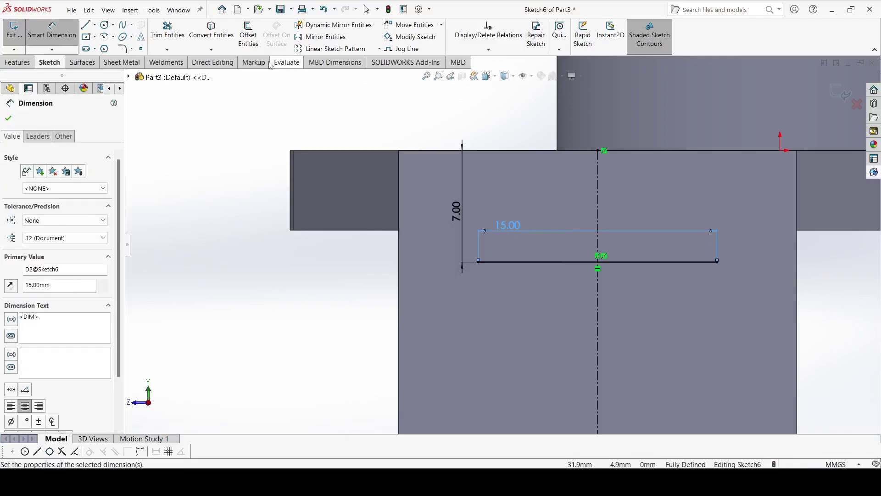
- Offset the horizontal line 28 mm to form the profile's bottom edge
{"action": "left_click", "coordinate": [249, 34]}
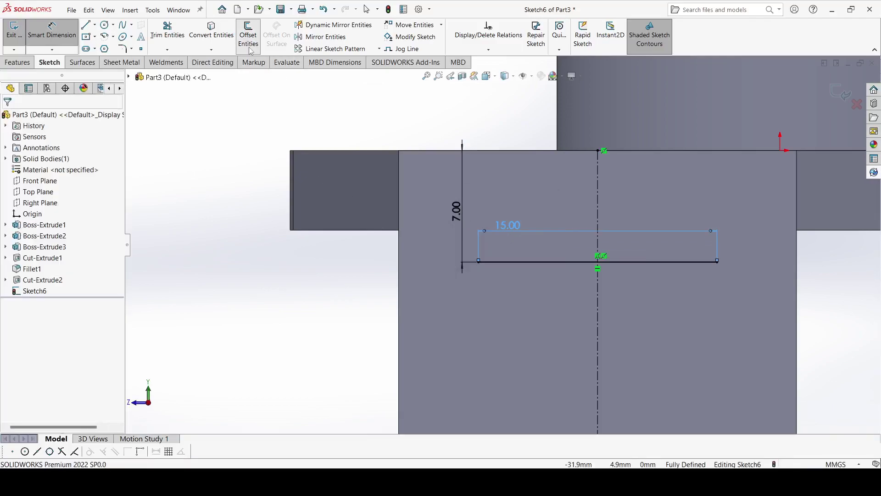
{"action": "left_click", "coordinate": [498, 261]}
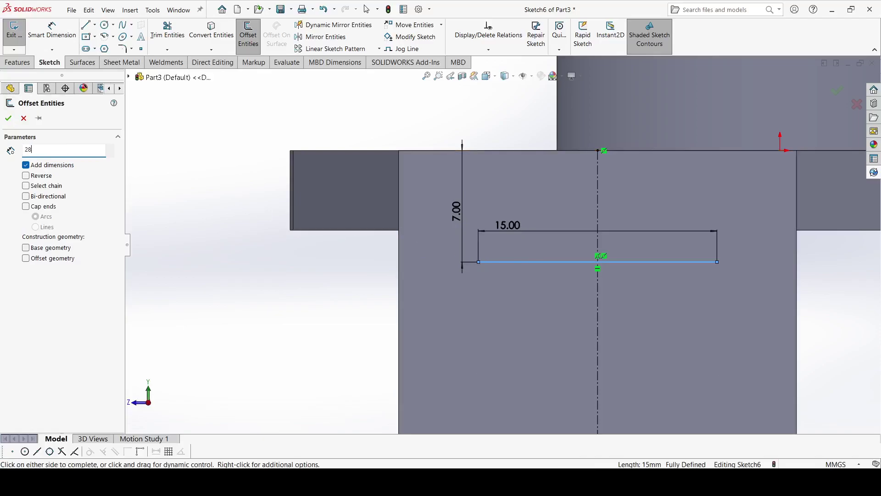
{"action": "left_click", "coordinate": [9, 118]}
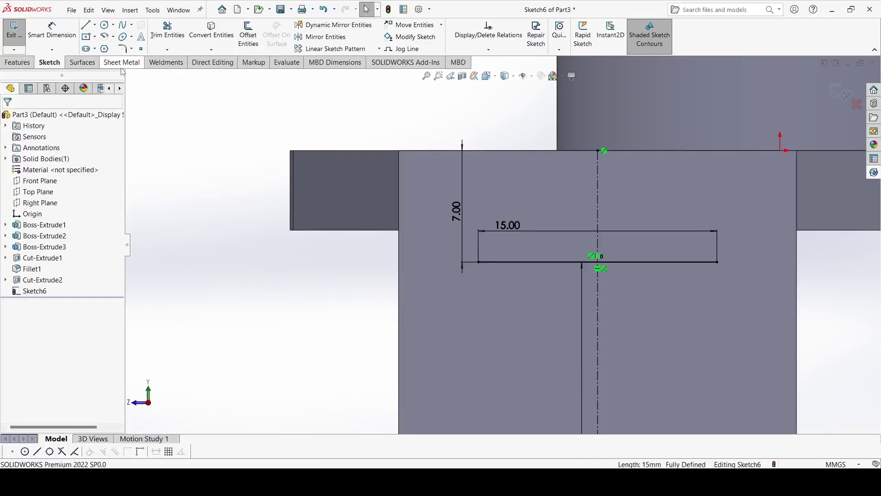
- Draw a three-point arc joining the left line ends and dimension it R80
{"action": "left_click", "coordinate": [113, 36]}
{"action": "left_click", "coordinate": [131, 71]}
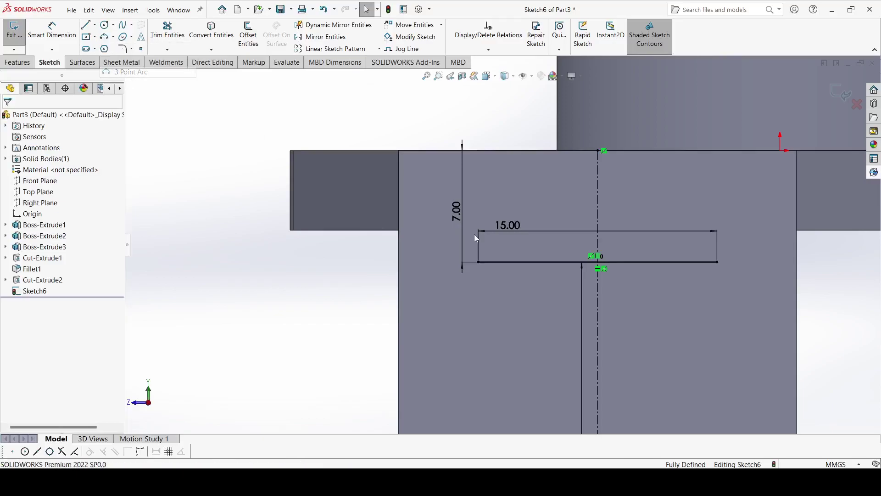
{"action": "scroll", "coordinate": [478, 263], "scroll_direction": "up", "scroll_amount": 3}
{"action": "left_click", "coordinate": [479, 262]}
{"action": "left_click", "coordinate": [495, 422]}
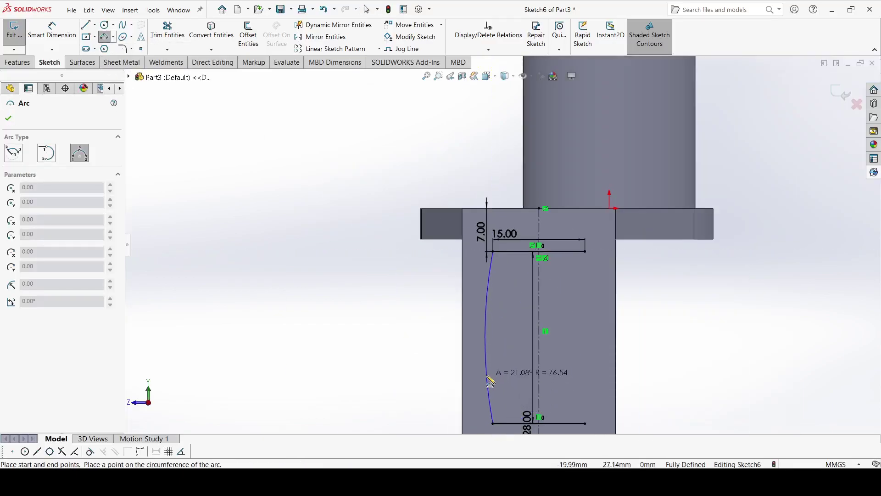
{"action": "left_click", "coordinate": [486, 360]}
{"action": "right_click", "coordinate": [485, 337]}
{"action": "left_click", "coordinate": [515, 383]}
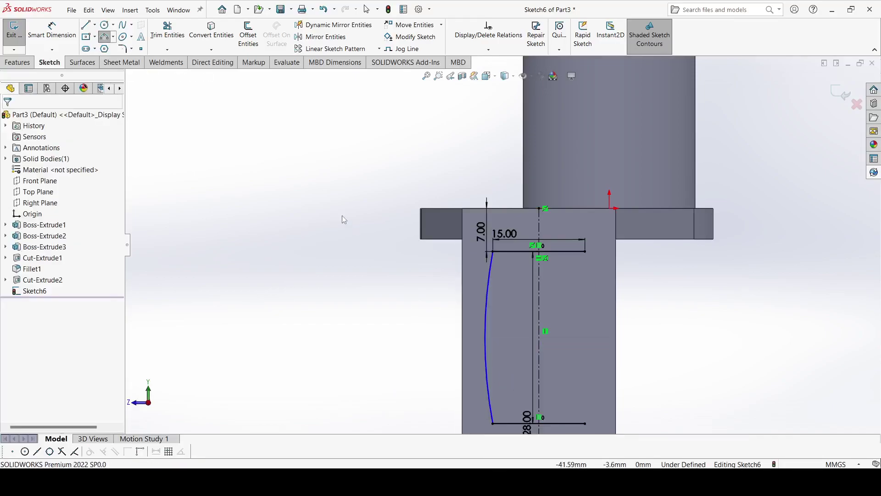
{"action": "left_click", "coordinate": [51, 32]}
{"action": "left_click", "coordinate": [485, 305]}
{"action": "left_click", "coordinate": [476, 313]}
{"action": "type", "text": "80"}
{"action": "key", "text": "Return"}
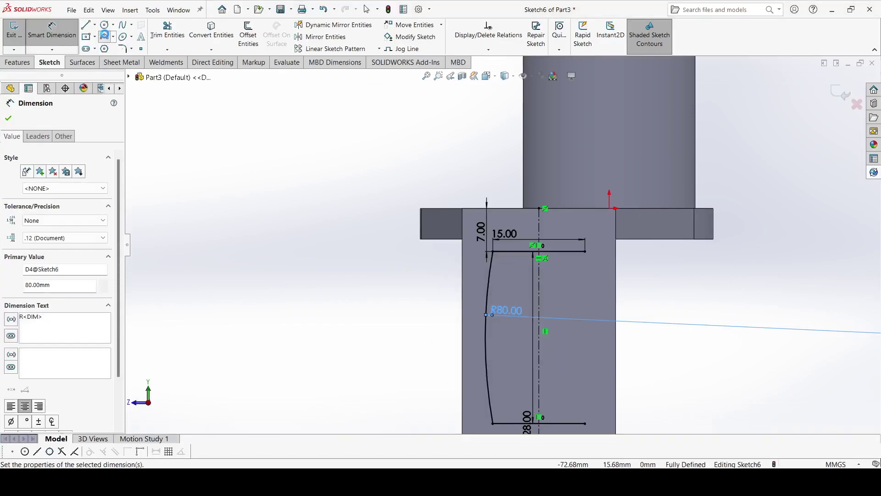
- Draw a second three-point arc joining the right line ends
{"action": "left_click", "coordinate": [105, 36]}
{"action": "left_click", "coordinate": [585, 252]}
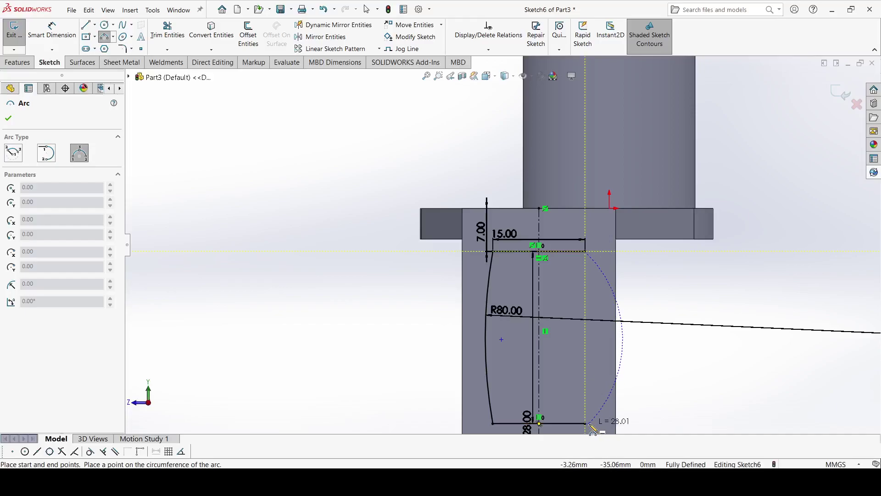
{"action": "left_click", "coordinate": [585, 423]}
{"action": "left_click", "coordinate": [589, 337]}
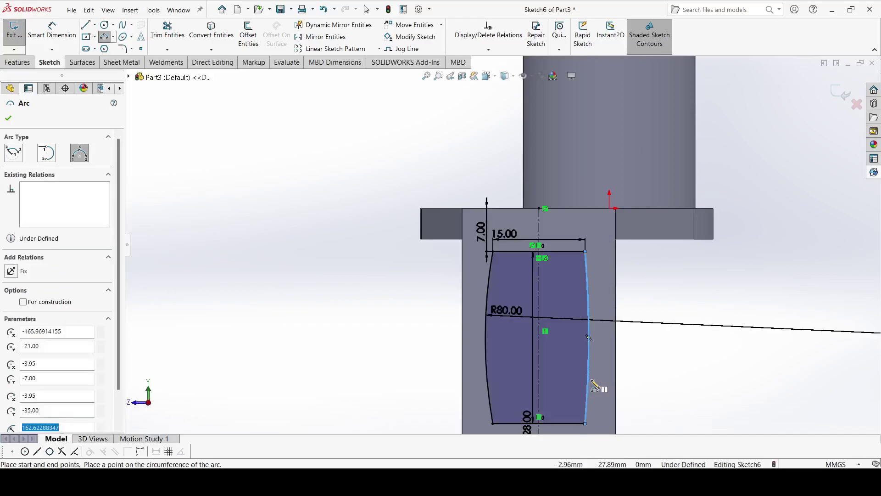
- Dimension the right arc R80 in Sketch6, exit the sketch, and select Sketch6
{"action": "left_click", "coordinate": [14, 30]}
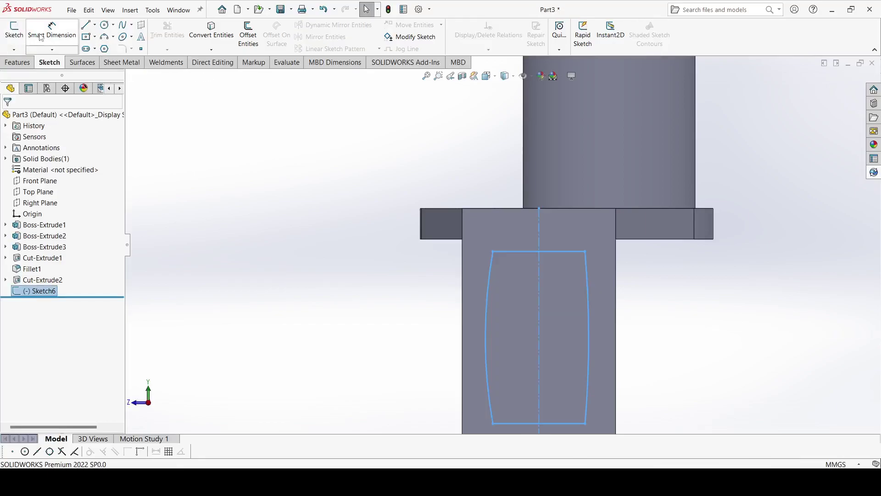
{"action": "left_click", "coordinate": [43, 279]}
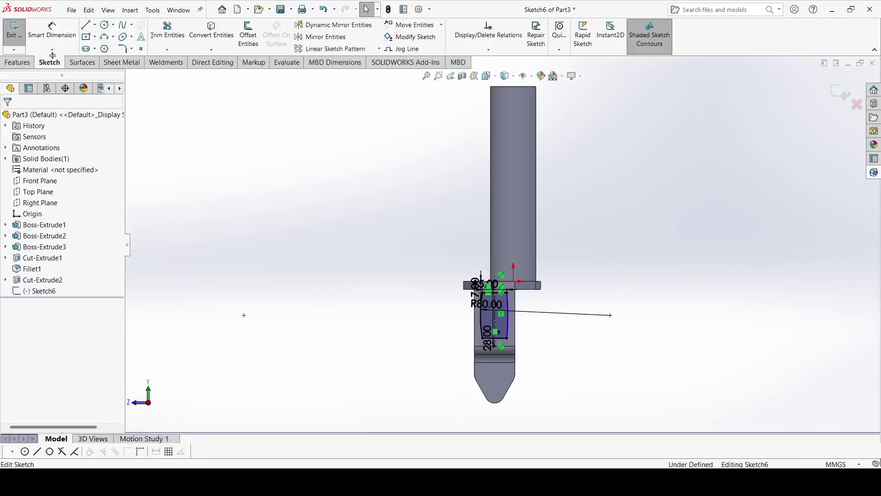
{"action": "left_click", "coordinate": [66, 29]}
{"action": "scroll", "coordinate": [492, 318], "scroll_direction": "down", "scroll_amount": 4}
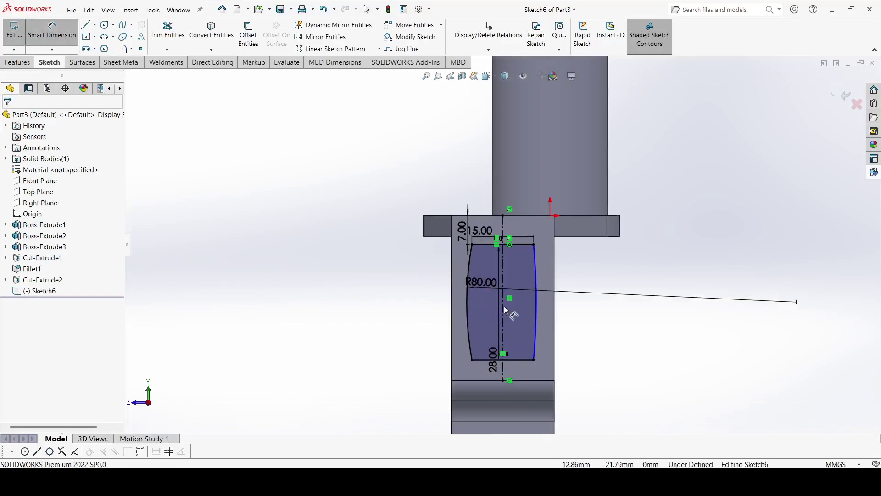
{"action": "left_click", "coordinate": [540, 307]}
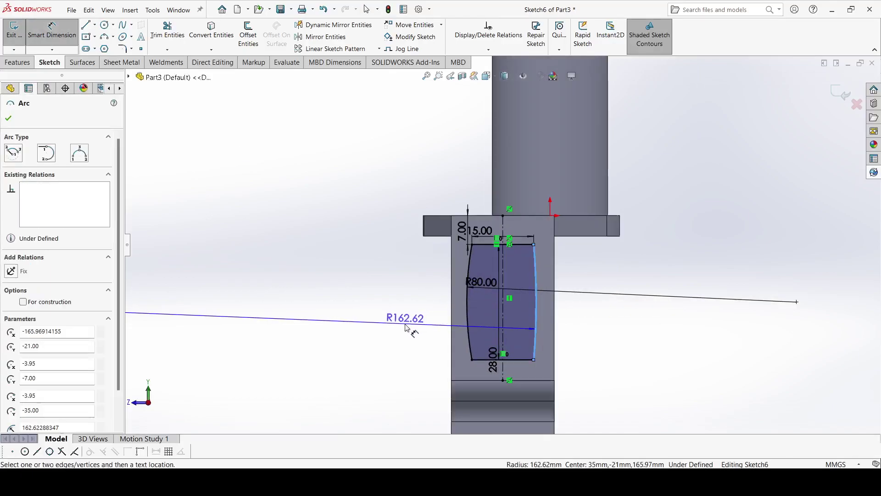
{"action": "left_click", "coordinate": [406, 327]}
{"action": "type", "text": "80"}
{"action": "key", "text": "Return"}
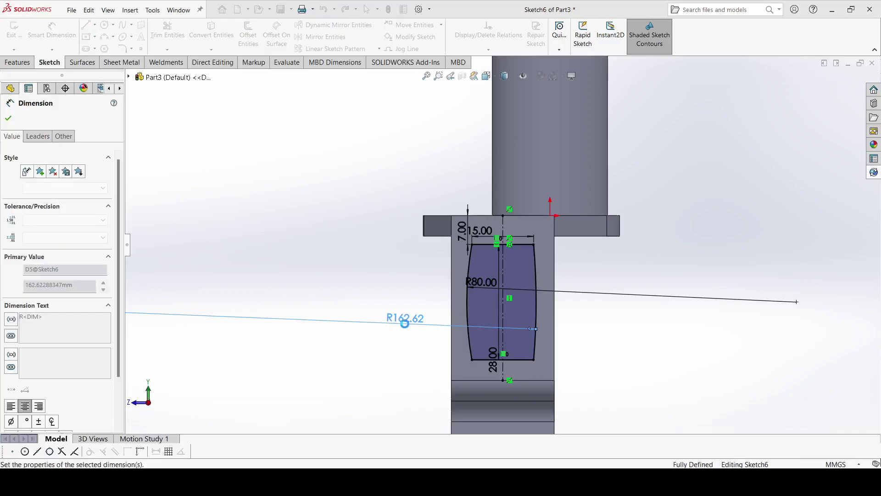
{"action": "left_click", "coordinate": [14, 29]}
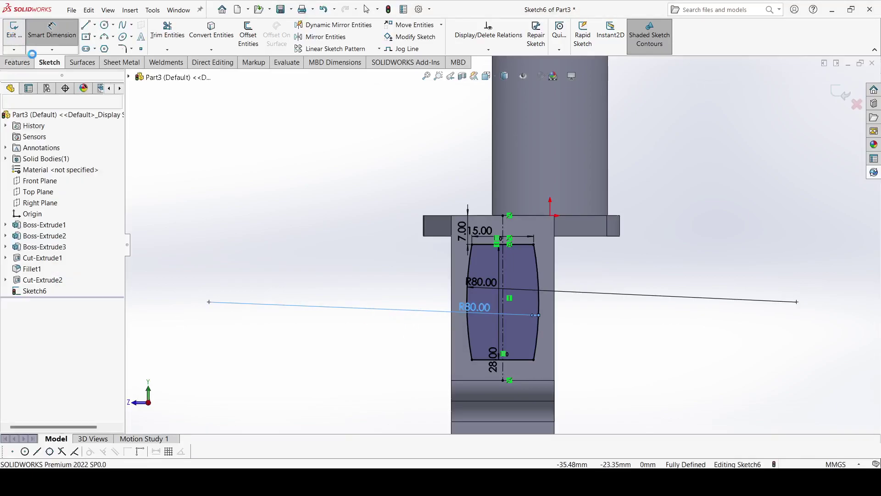
{"action": "left_click", "coordinate": [22, 292]}
- Extrude-cut Sketch6 Through All - Both as Cut-Extrude3
{"action": "left_click", "coordinate": [27, 63]}
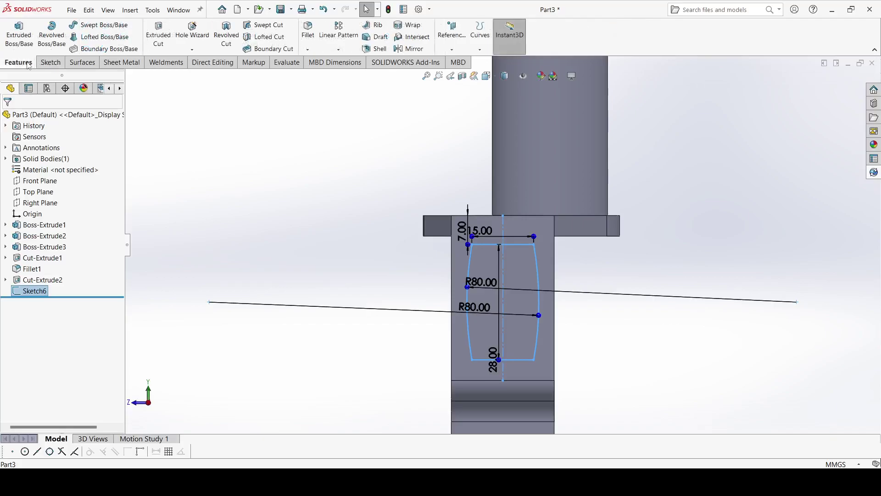
{"action": "left_click", "coordinate": [158, 34]}
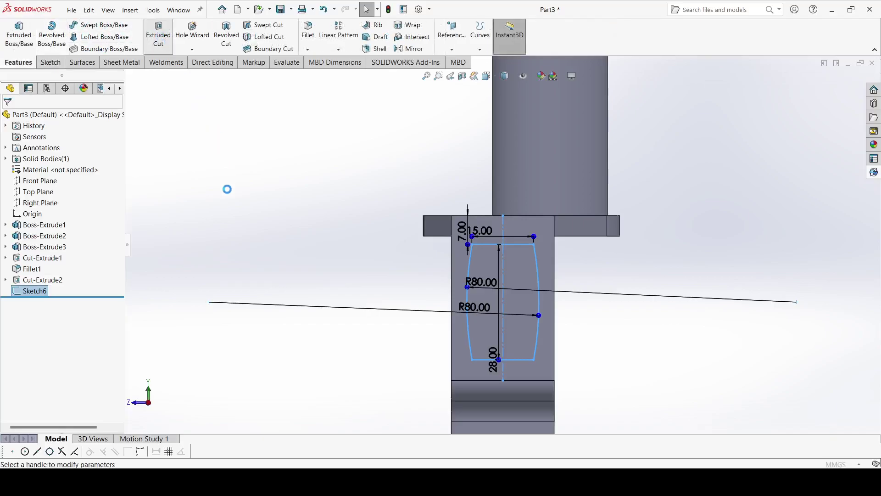
{"action": "left_click", "coordinate": [44, 182]}
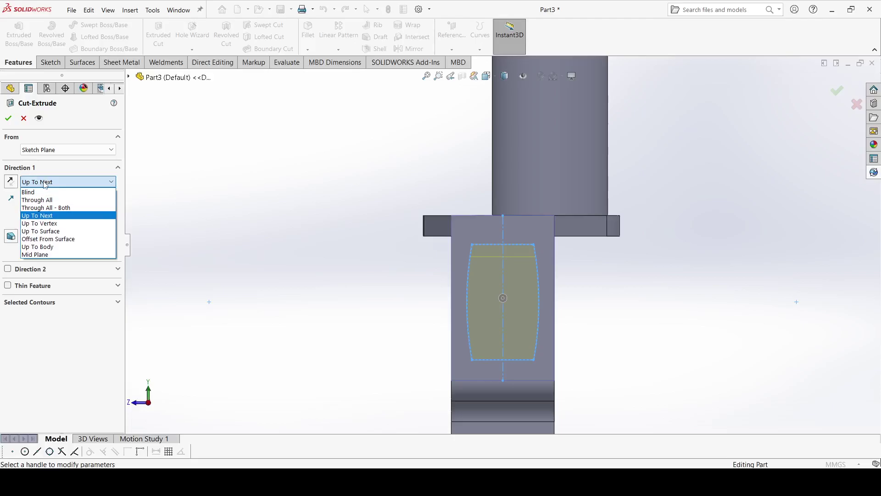
{"action": "left_click", "coordinate": [57, 210]}
{"action": "left_click", "coordinate": [8, 118]}
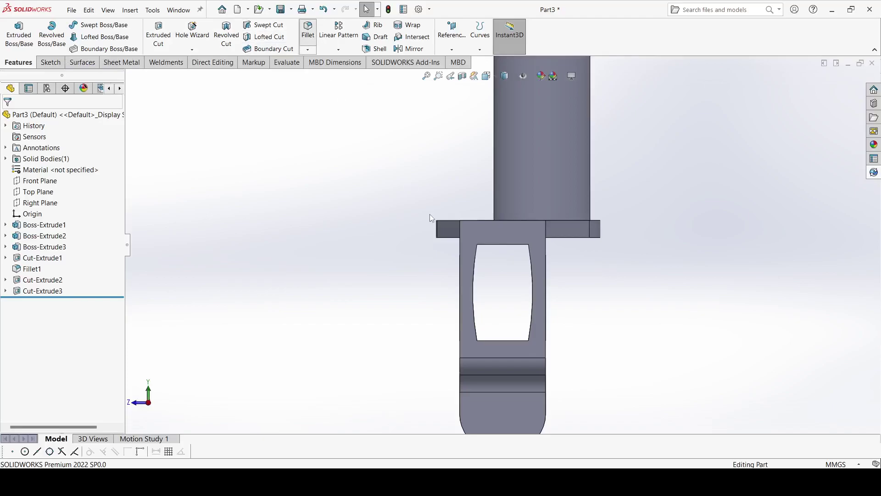
- Fillet the edge loops of both leg windows with a 4 mm radius as Fillet2
{"action": "left_click", "coordinate": [308, 30]}
{"action": "middle_click_drag", "start_coordinate": [482, 265], "coordinate": [479, 249]}
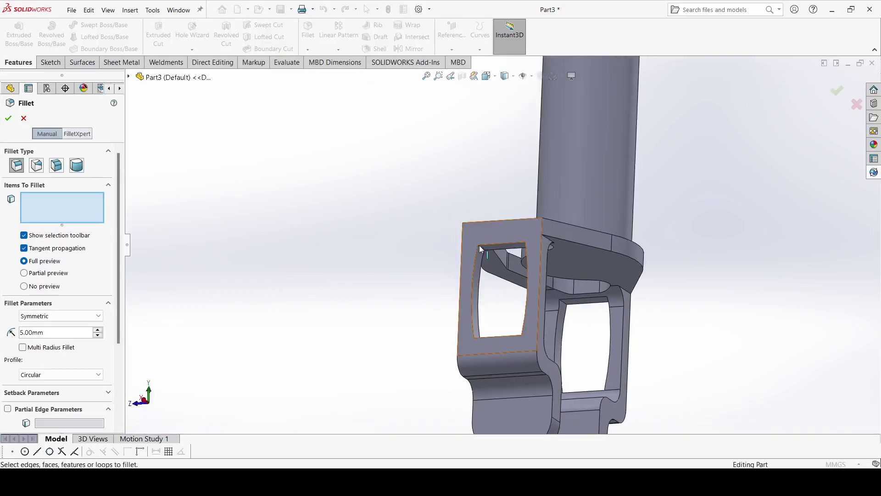
{"action": "scroll", "coordinate": [480, 249], "scroll_direction": "down", "scroll_amount": 5}
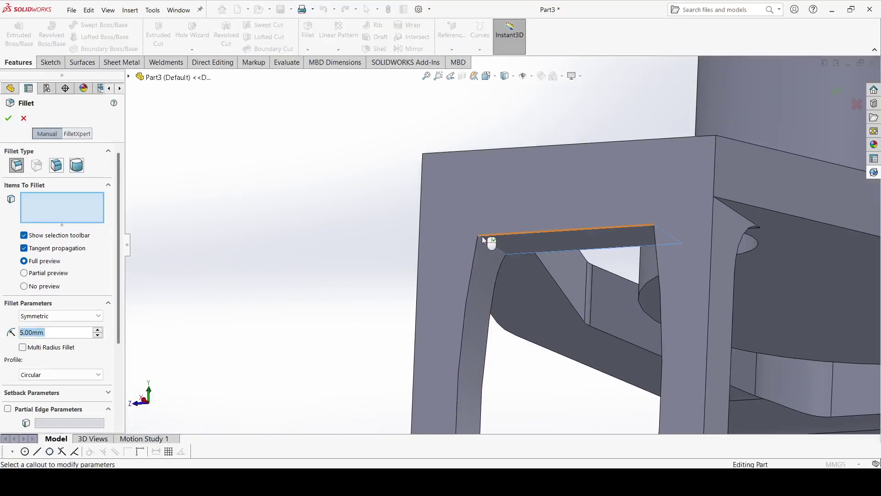
{"action": "left_click", "coordinate": [486, 242]}
{"action": "left_click", "coordinate": [509, 242]}
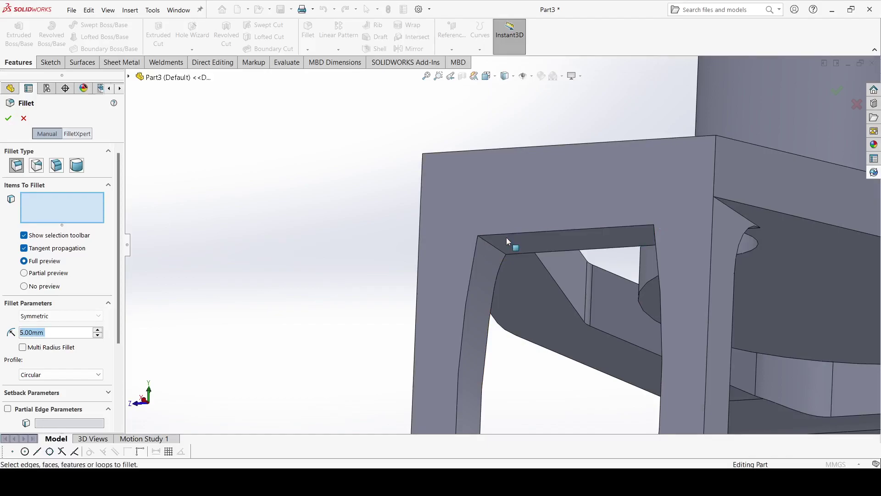
{"action": "left_click", "coordinate": [490, 244]}
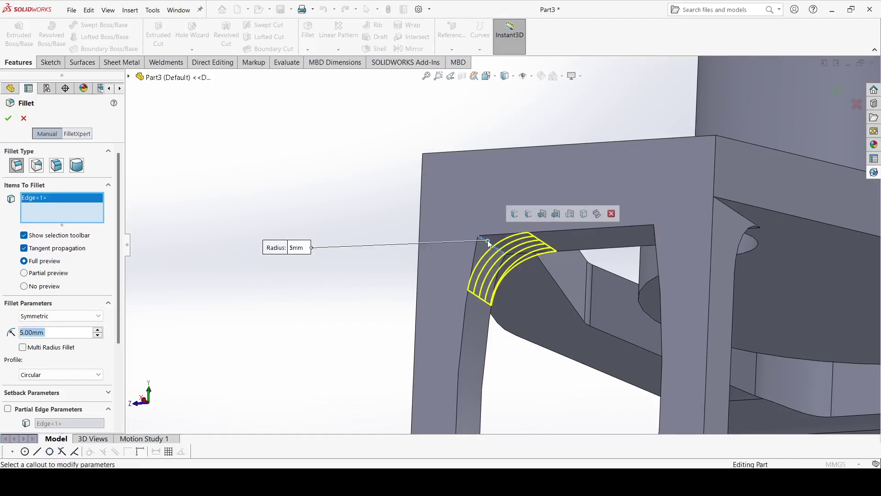
{"action": "left_click", "coordinate": [522, 218]}
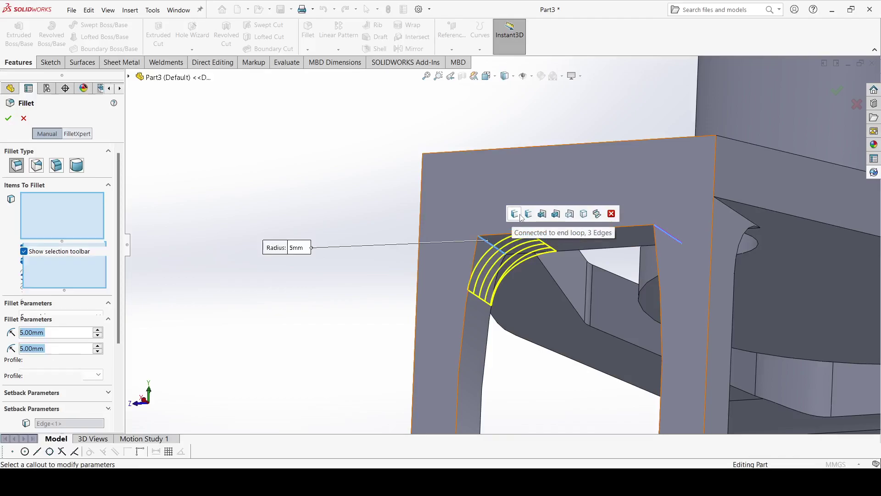
{"action": "middle_click_drag", "start_coordinate": [433, 206], "coordinate": [423, 212]}
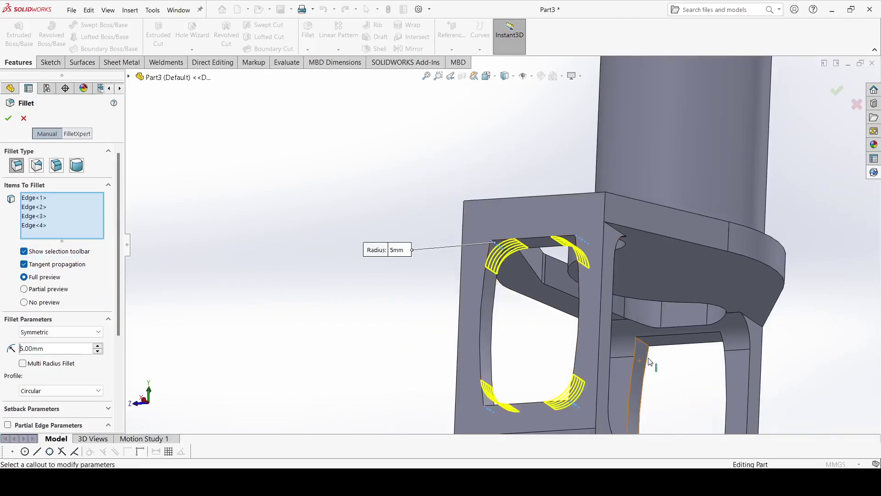
{"action": "left_click", "coordinate": [641, 345]}
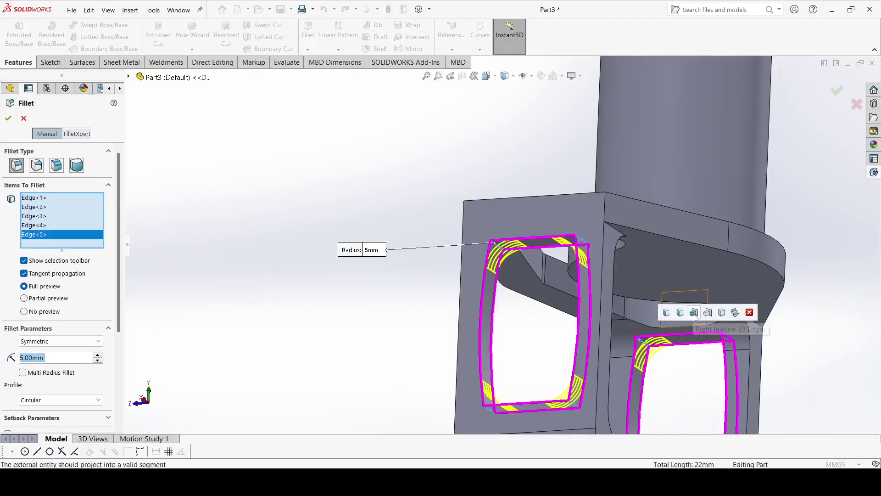
{"action": "left_click", "coordinate": [667, 313]}
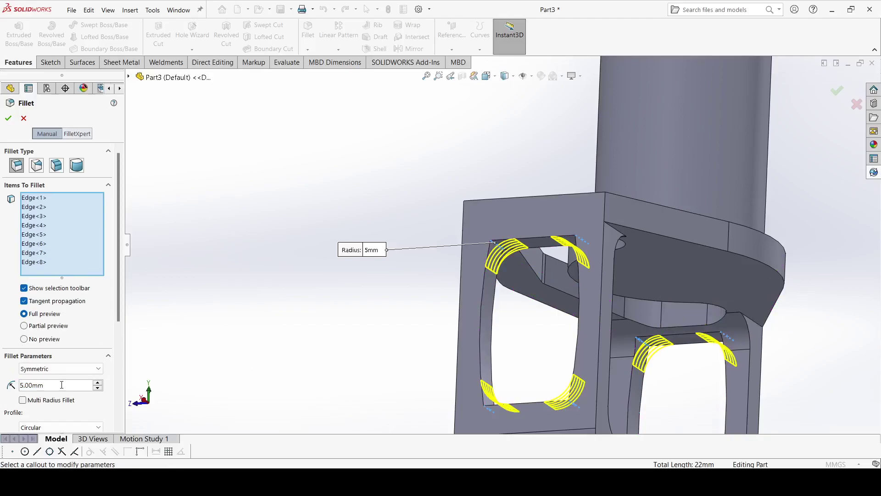
{"action": "scroll", "coordinate": [63, 385], "scroll_direction": "down", "scroll_amount": 1}
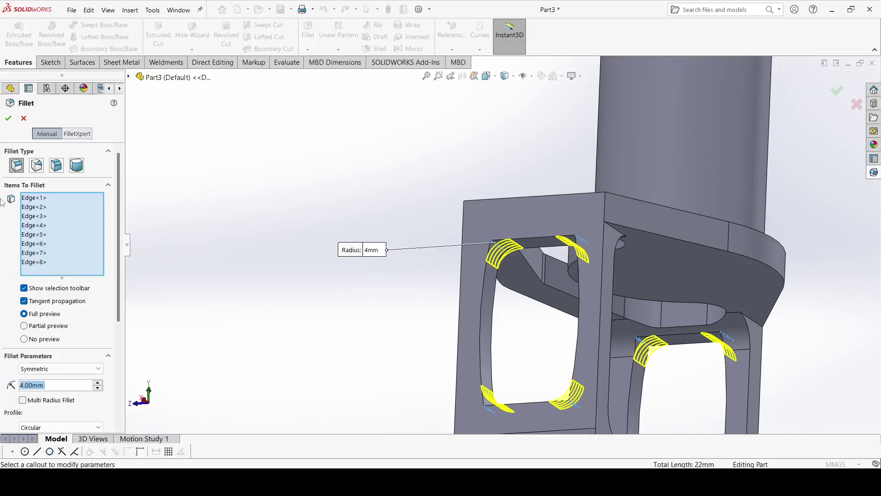
{"action": "left_click", "coordinate": [8, 118]}
{"action": "scroll", "coordinate": [293, 203], "scroll_direction": "up", "scroll_amount": 3}
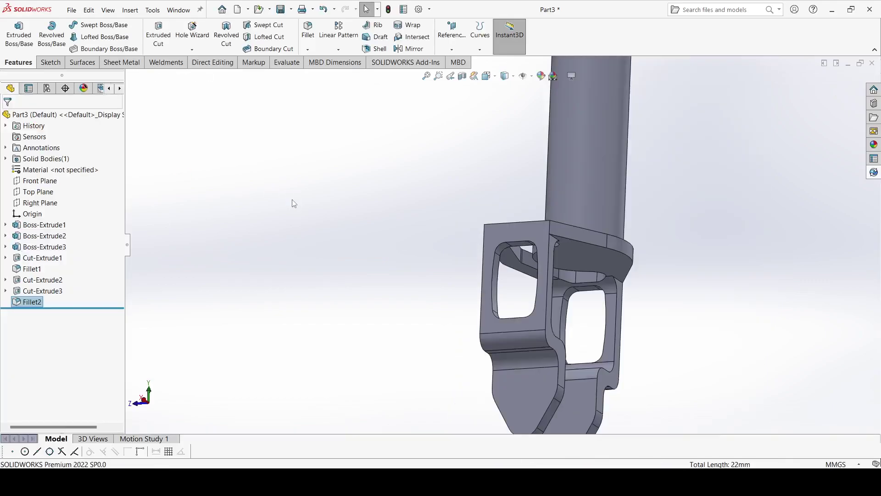
{"action": "middle_click_drag", "start_coordinate": [294, 232], "coordinate": [352, 297]}
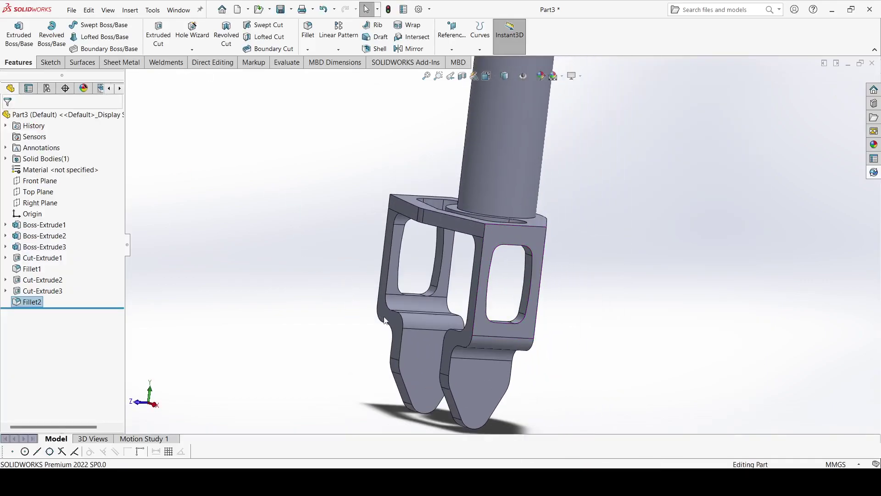
- Start a sketch on the leg tip face and draw a circle there
{"action": "left_click", "coordinate": [421, 354]}
{"action": "left_click", "coordinate": [50, 63]}
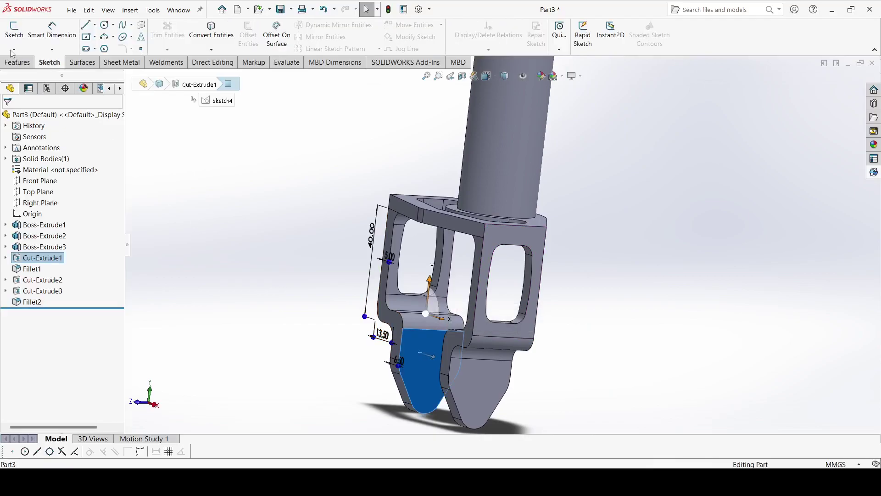
{"action": "left_click", "coordinate": [14, 32]}
{"action": "scroll", "coordinate": [486, 376], "scroll_direction": "down", "scroll_amount": 4}
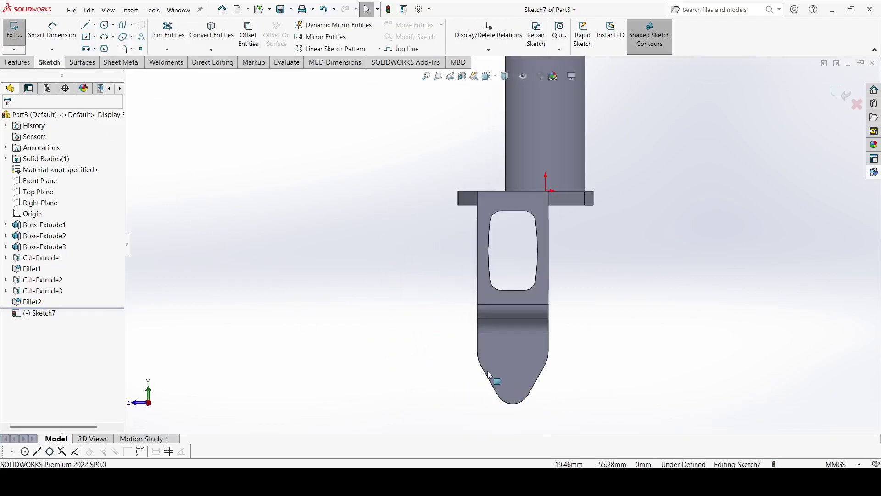
{"action": "left_click", "coordinate": [106, 25]}
{"action": "left_click_drag", "start_coordinate": [521, 365], "coordinate": [532, 366]}
{"action": "left_click", "coordinate": [8, 119]}
{"action": "key", "text": "Escape"}
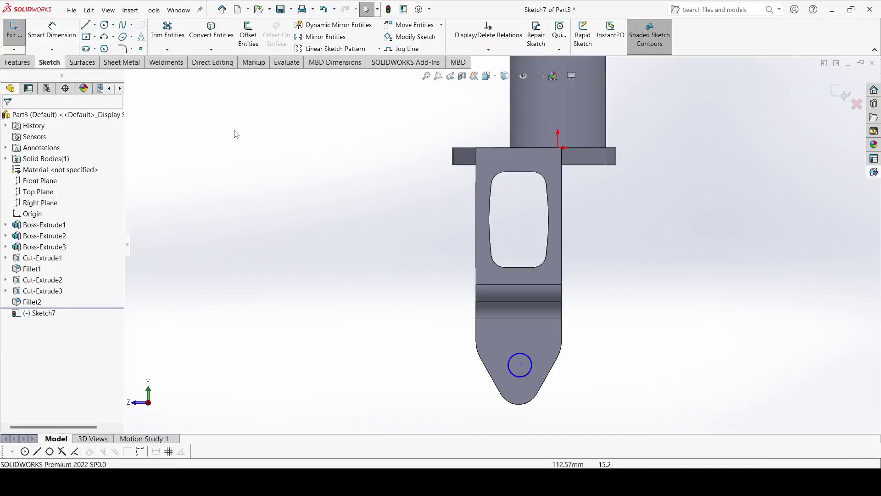
- Align the circle centre vertically with the edge midpoint and dimension it 57.50 mm below the top
{"action": "left_click", "coordinate": [519, 319]}
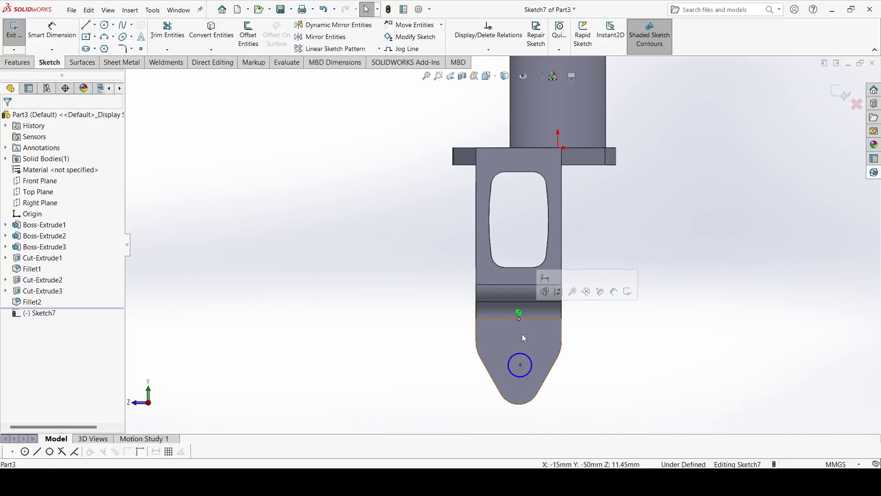
{"action": "left_click", "coordinate": [521, 366], "text": "ctrl"}
{"action": "left_click", "coordinate": [561, 326]}
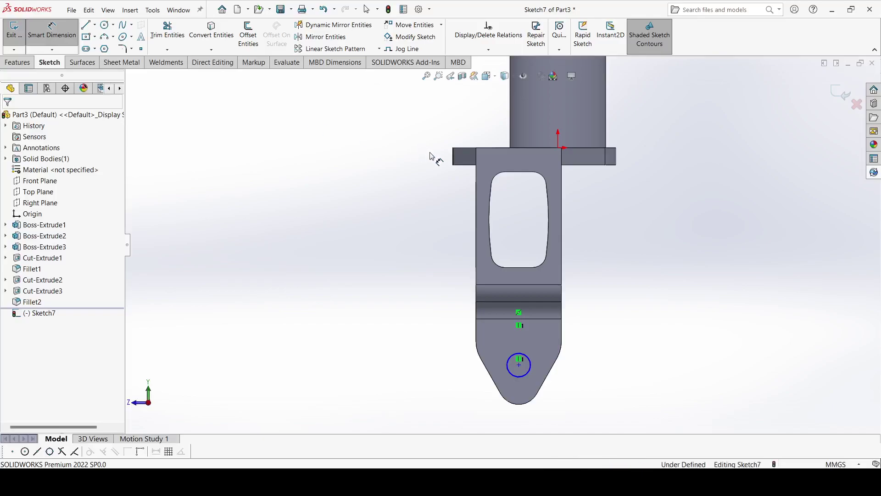
{"action": "left_click", "coordinate": [457, 168]}
{"action": "left_click", "coordinate": [520, 365]}
{"action": "left_click", "coordinate": [417, 286]}
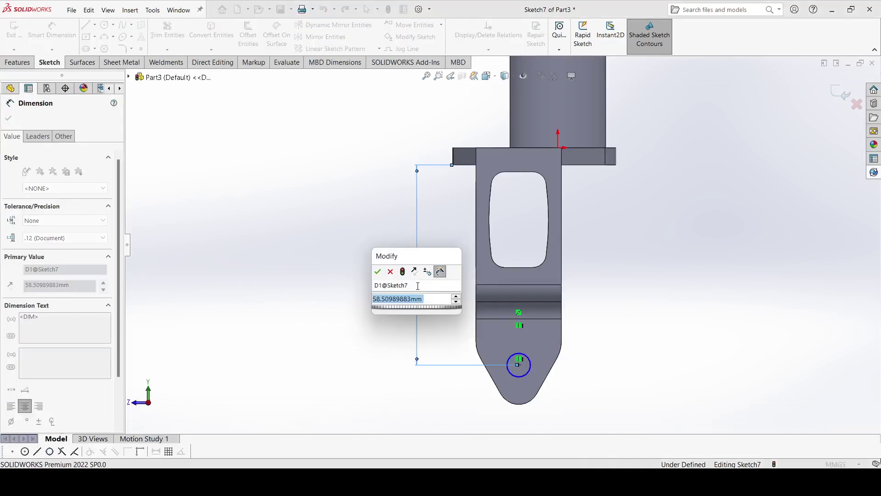
{"action": "key", "text": "Return"}
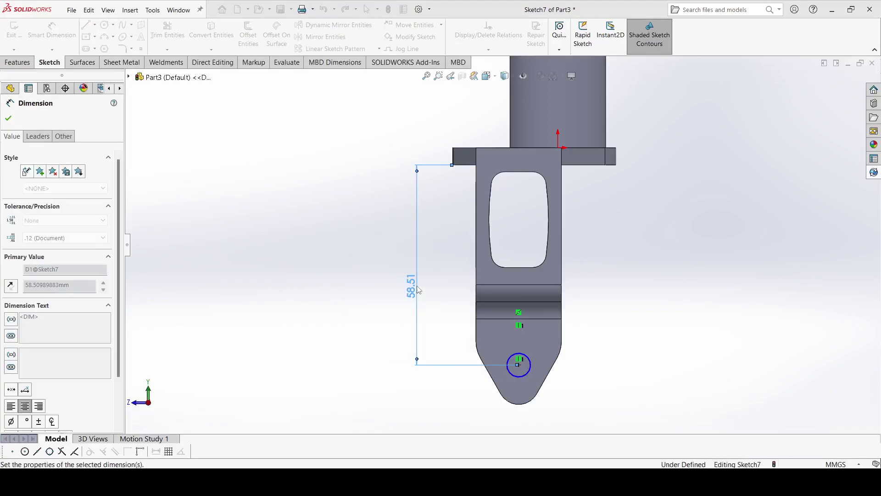
- Set the circle's diameter to 8 mm, fully defining Sketch7
{"action": "left_click", "coordinate": [531, 359]}
{"action": "left_click", "coordinate": [622, 347]}
{"action": "type", "text": "8"}
{"action": "key", "text": "Return"}
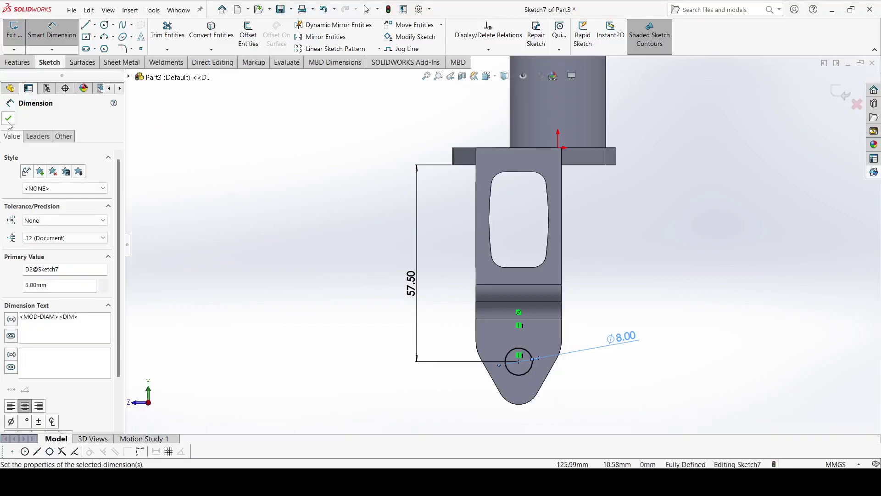
{"action": "left_click", "coordinate": [8, 120]}
{"action": "left_click", "coordinate": [17, 62]}
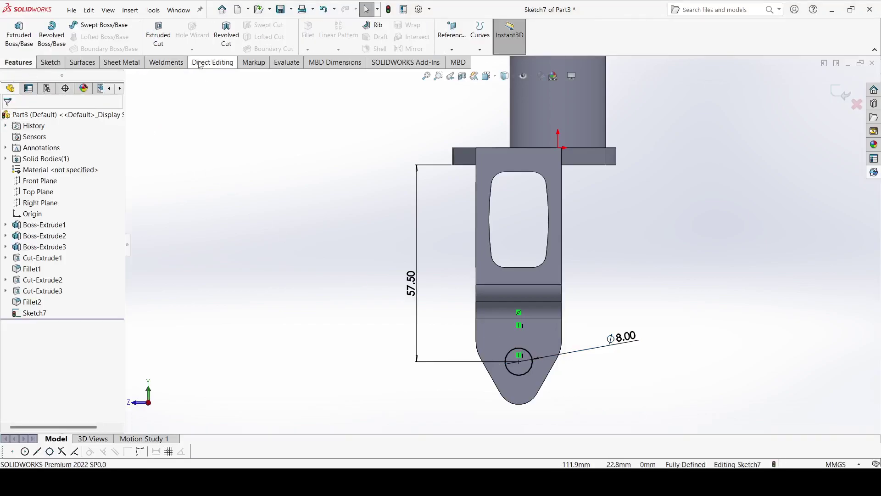
{"action": "left_click", "coordinate": [148, 39]}
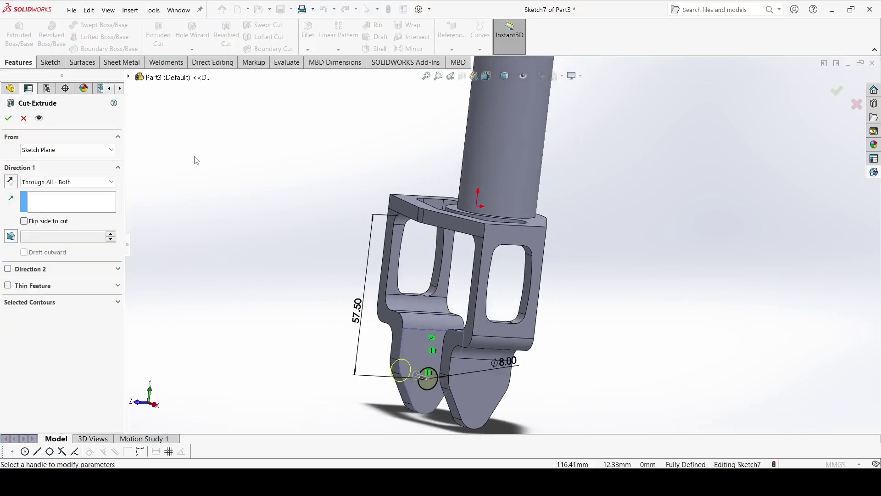
- Extrude-cut the Ø8 circle Through All - Both, giving a pin hole in each prong
{"action": "left_click", "coordinate": [72, 182]}
{"action": "left_click", "coordinate": [67, 209]}
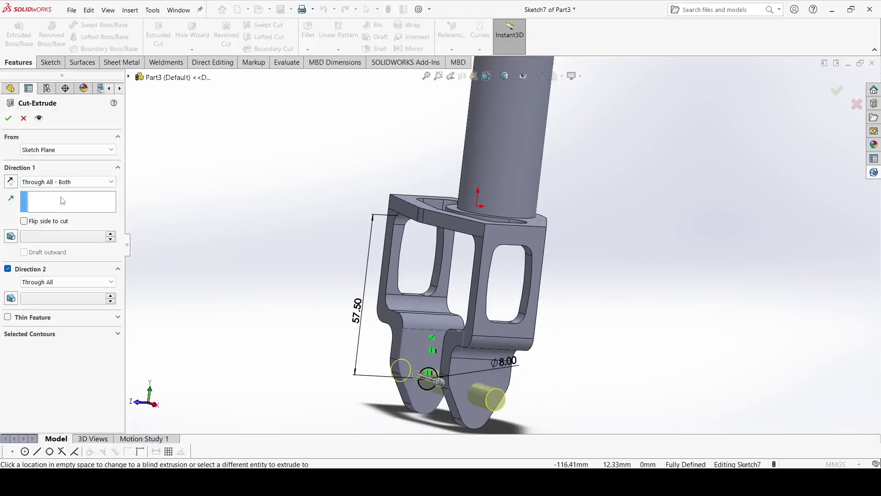
{"action": "left_click", "coordinate": [7, 118]}
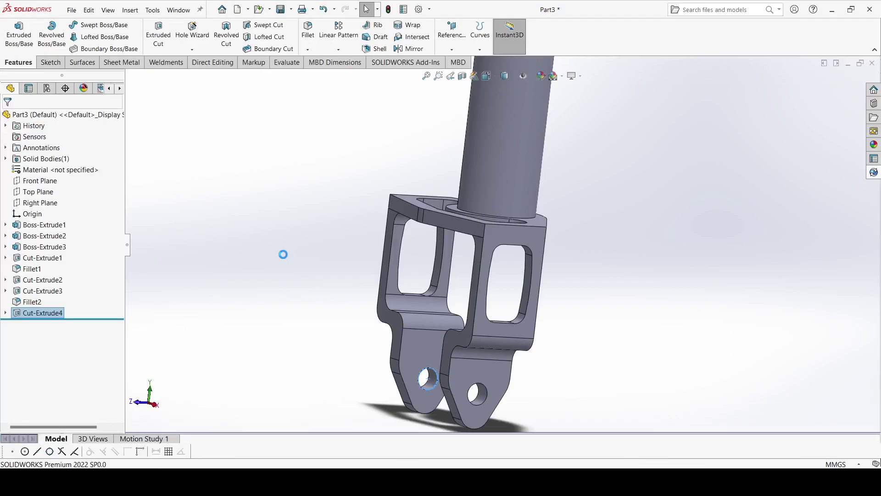
{"action": "middle_click_drag", "start_coordinate": [281, 269], "coordinate": [289, 288]}
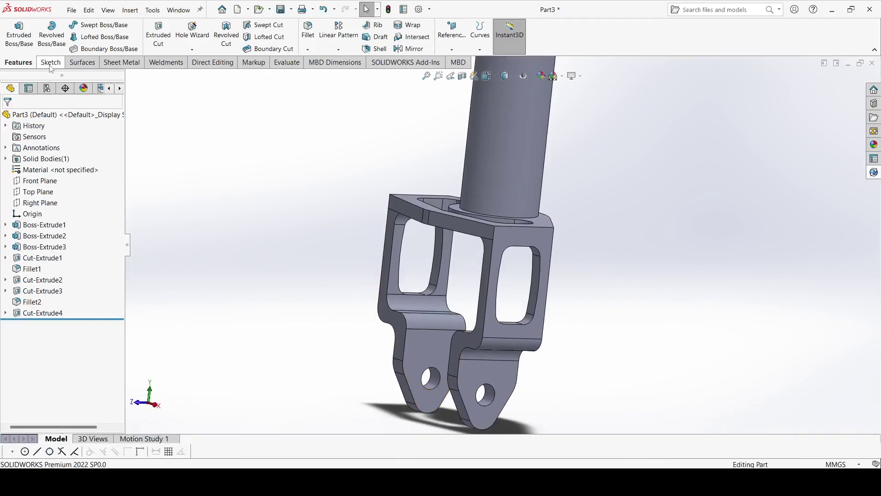
- Create Plane1 midway between the two opposite side faces of the leg
{"action": "left_click", "coordinate": [452, 34]}
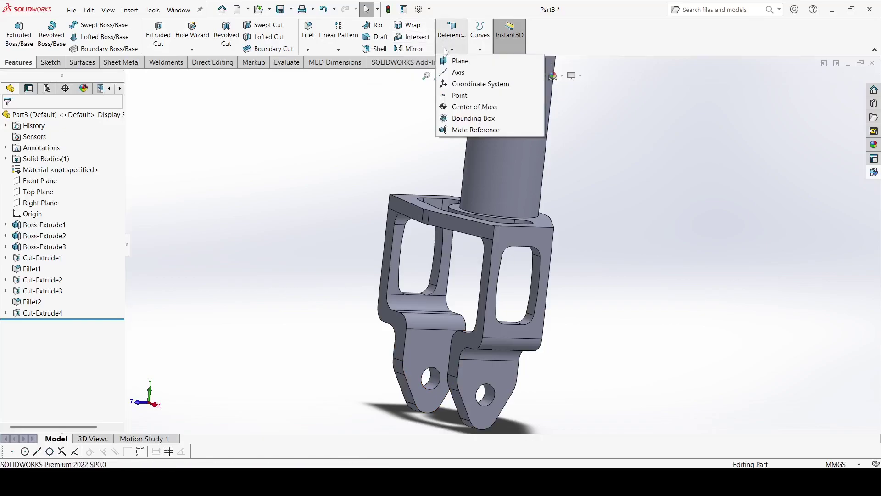
{"action": "left_click", "coordinate": [456, 63]}
{"action": "left_click", "coordinate": [398, 332]}
{"action": "middle_click_drag", "start_coordinate": [398, 332], "coordinate": [348, 318]}
{"action": "left_click", "coordinate": [446, 323]}
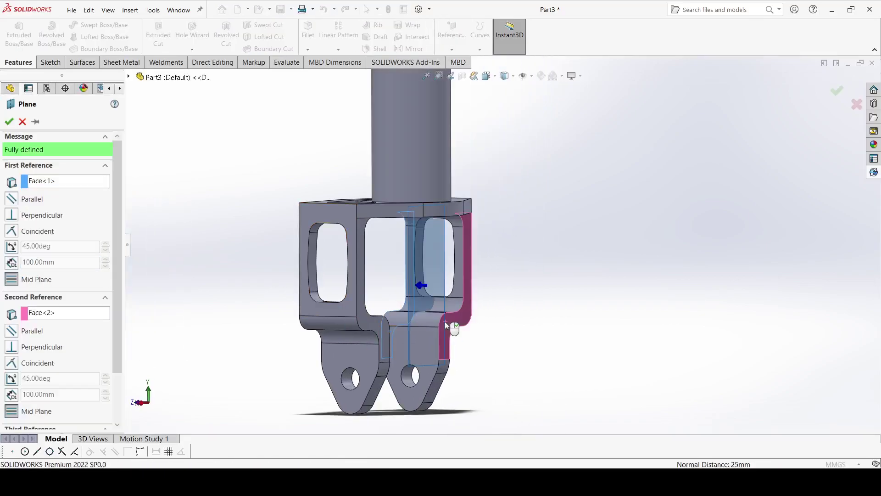
{"action": "left_click", "coordinate": [11, 120]}
- Start a new sketch on Plane1
{"action": "middle_click_drag", "start_coordinate": [236, 226], "coordinate": [208, 242]}
{"action": "left_click", "coordinate": [208, 242]}
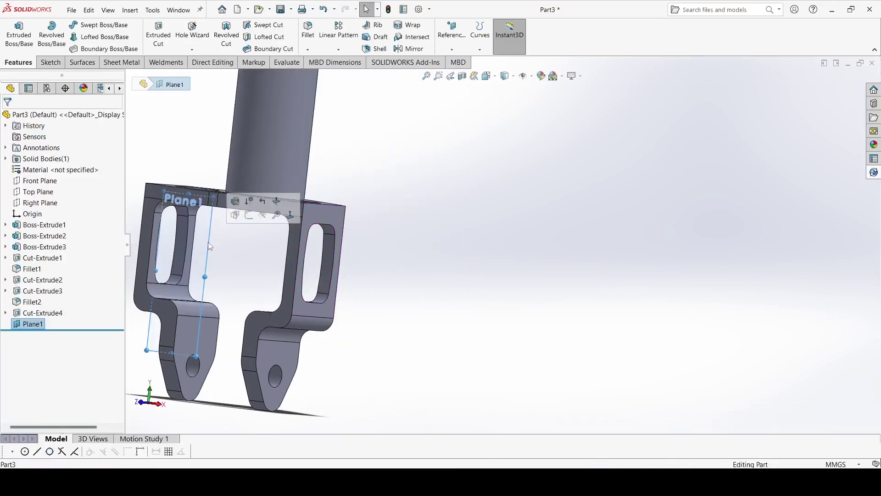
{"action": "left_click", "coordinate": [243, 213]}
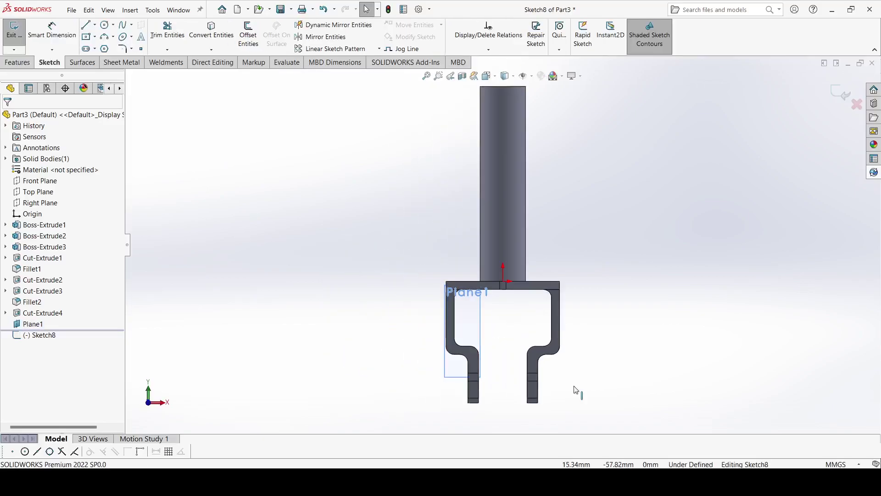
- Draw a closed tapered rib outline with the Line tool against the leg's edge
{"action": "scroll", "coordinate": [466, 325], "scroll_direction": "down", "scroll_amount": 5}
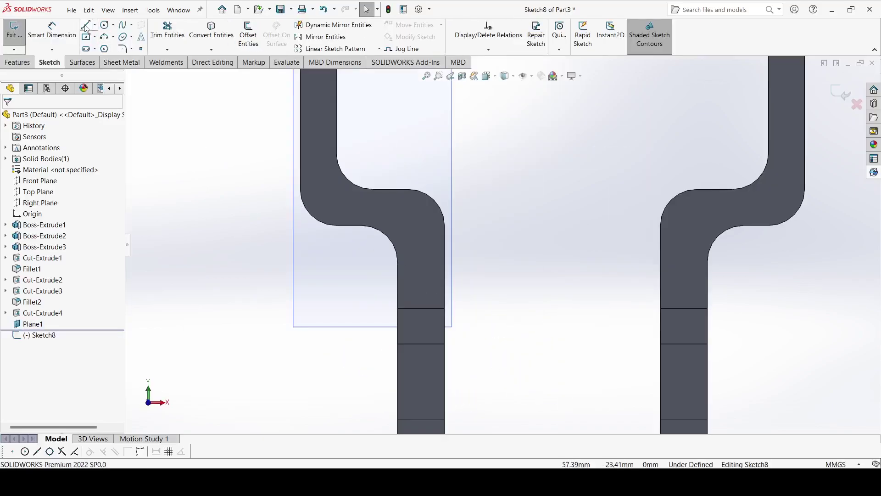
{"action": "left_click", "coordinate": [86, 25]}
{"action": "scroll", "coordinate": [455, 260], "scroll_direction": "down", "scroll_amount": 3}
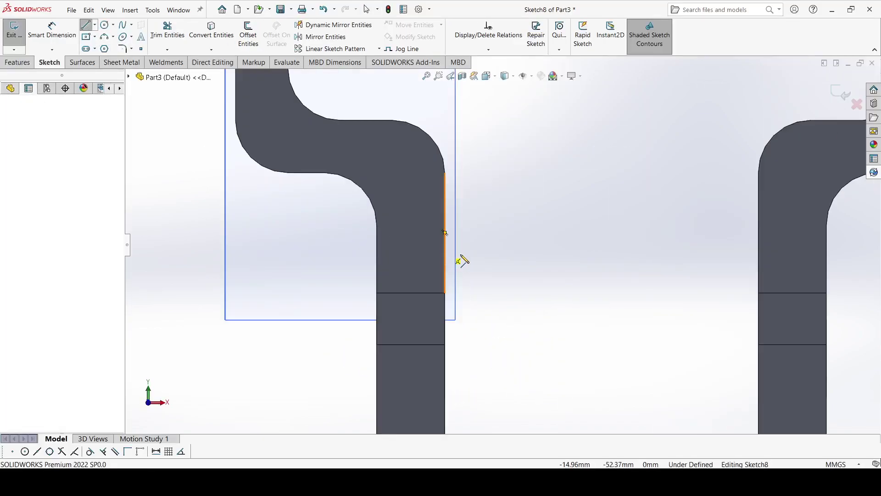
{"action": "left_click", "coordinate": [445, 250]}
{"action": "left_click", "coordinate": [465, 250]}
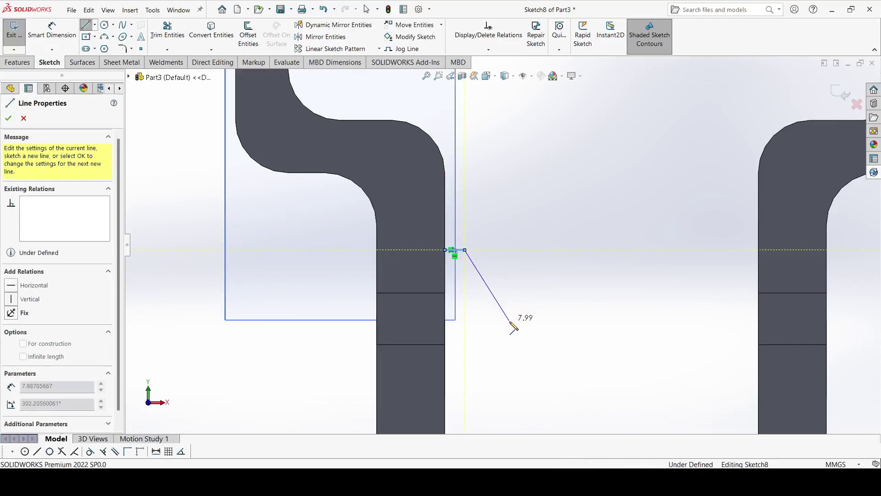
{"action": "scroll", "coordinate": [513, 327], "scroll_direction": "up", "scroll_amount": 2}
{"action": "left_click", "coordinate": [509, 320]}
{"action": "left_click", "coordinate": [507, 365]}
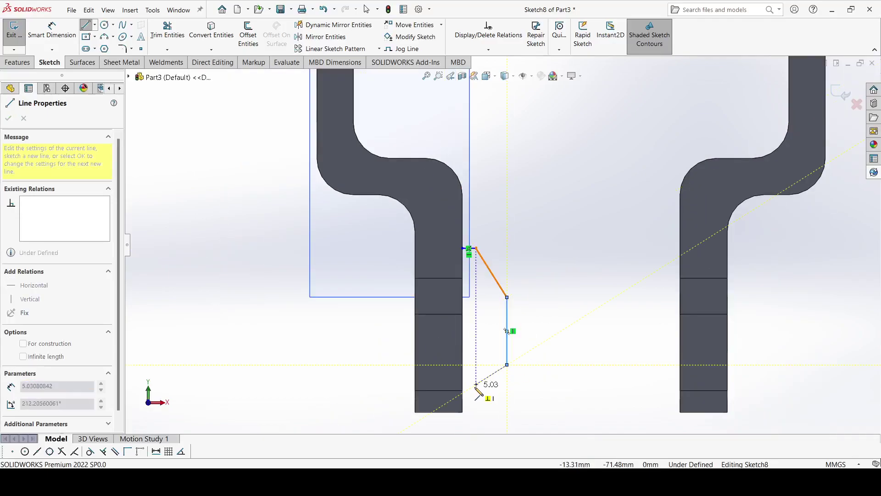
{"action": "left_click", "coordinate": [463, 392]}
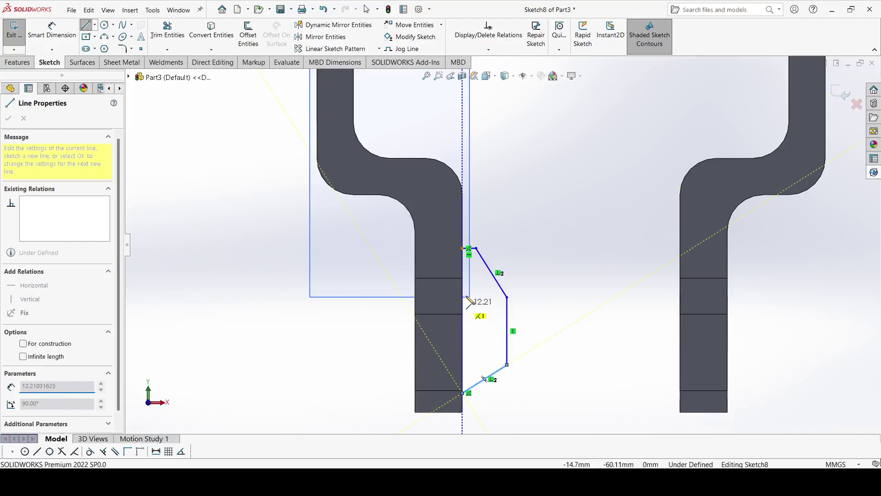
{"action": "left_click", "coordinate": [463, 249]}
- Dimension the profile 23 mm tall and offset its top 7 mm from the part's top edge
{"action": "left_click", "coordinate": [52, 30]}
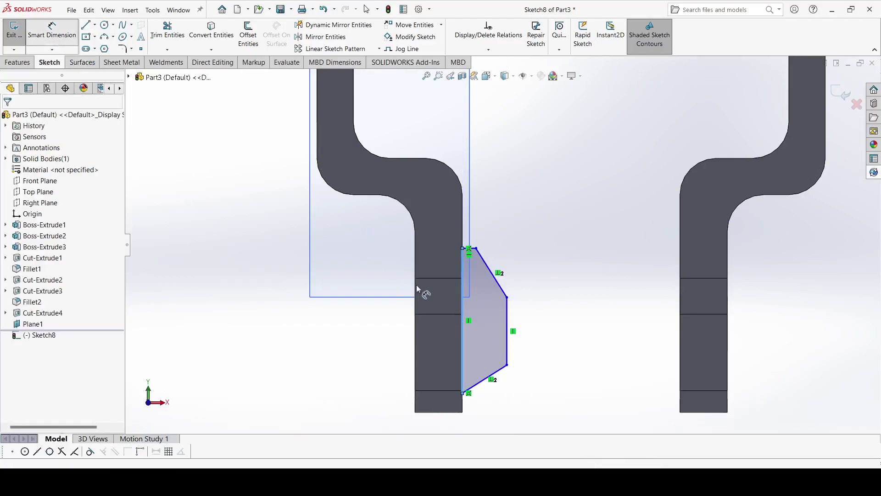
{"action": "left_click", "coordinate": [440, 317]}
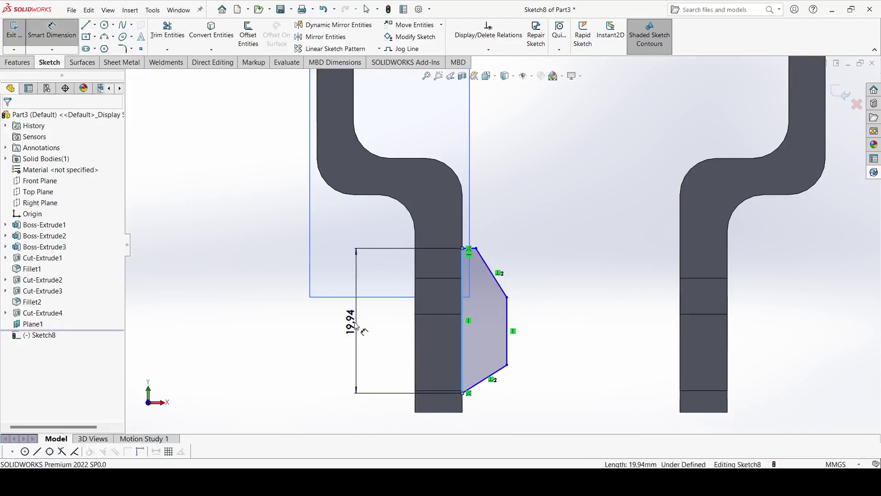
{"action": "left_click", "coordinate": [355, 325]}
{"action": "key", "text": "Return"}
{"action": "scroll", "coordinate": [487, 228], "scroll_direction": "down", "scroll_amount": 4}
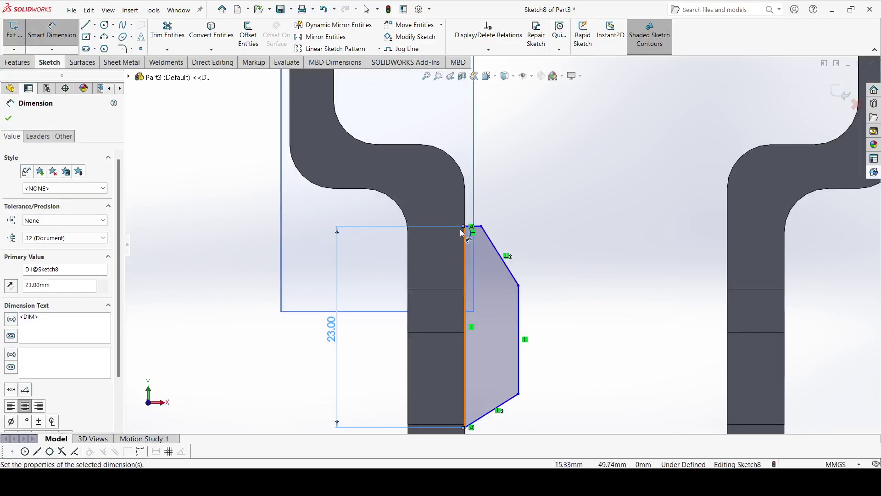
{"action": "left_click", "coordinate": [359, 77]}
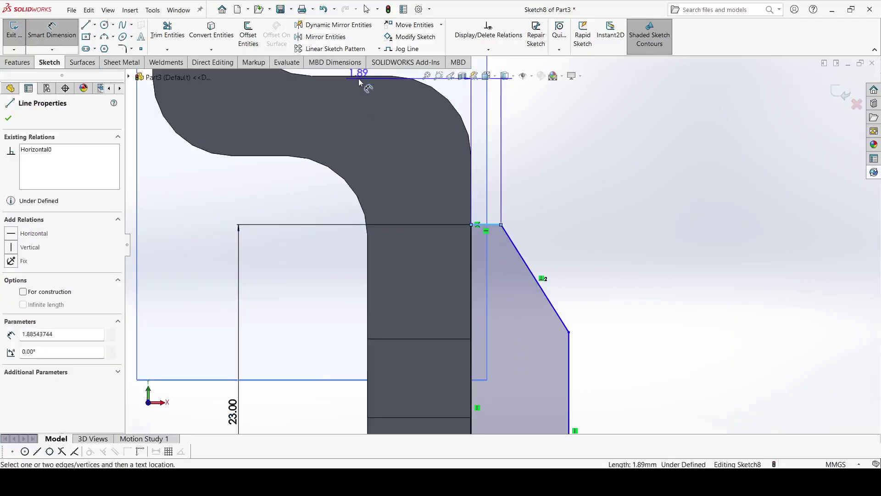
{"action": "left_click", "coordinate": [487, 224]}
{"action": "left_click", "coordinate": [534, 122]}
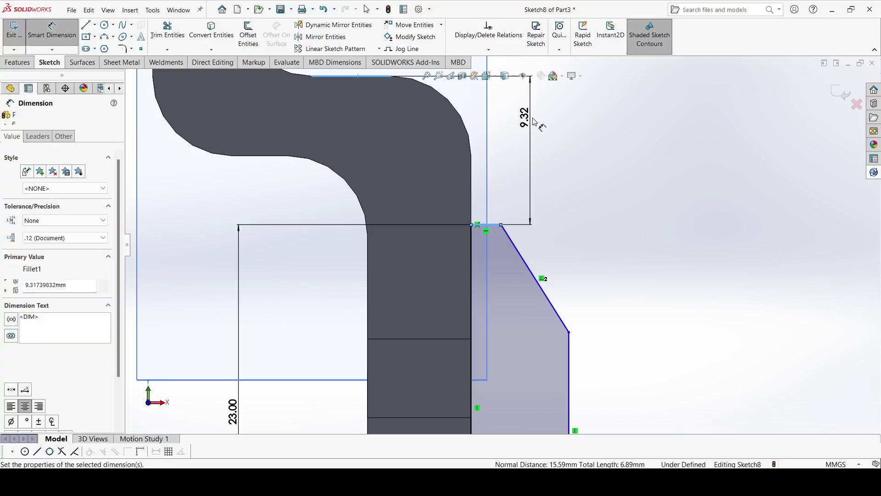
{"action": "type", "text": "7"}
{"action": "key", "text": "Return"}
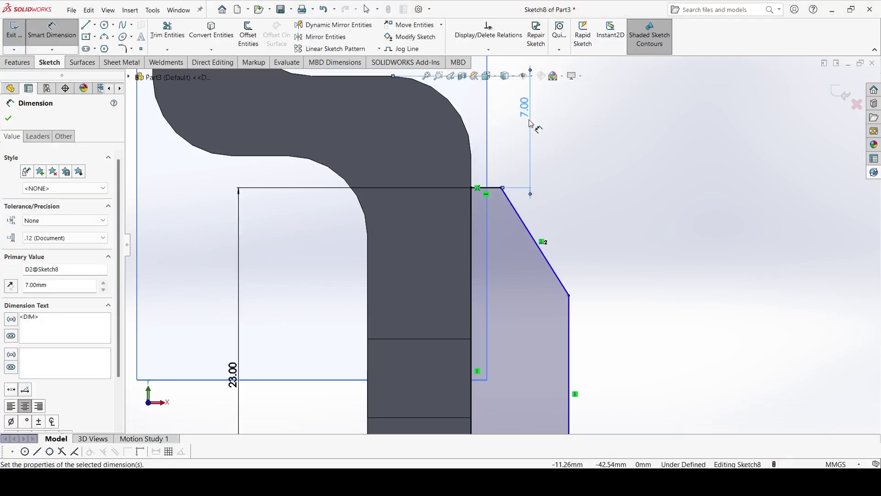
- Set the profile's short top edge to 0.5 mm and its taper to 14°
{"action": "left_click", "coordinate": [502, 189]}
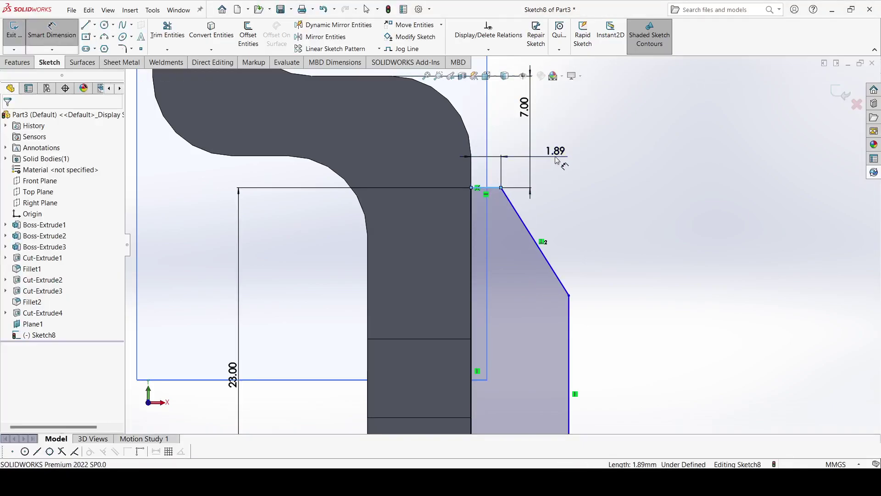
{"action": "left_click", "coordinate": [557, 156]}
{"action": "type", "text": "0.5"}
{"action": "key", "text": "Return"}
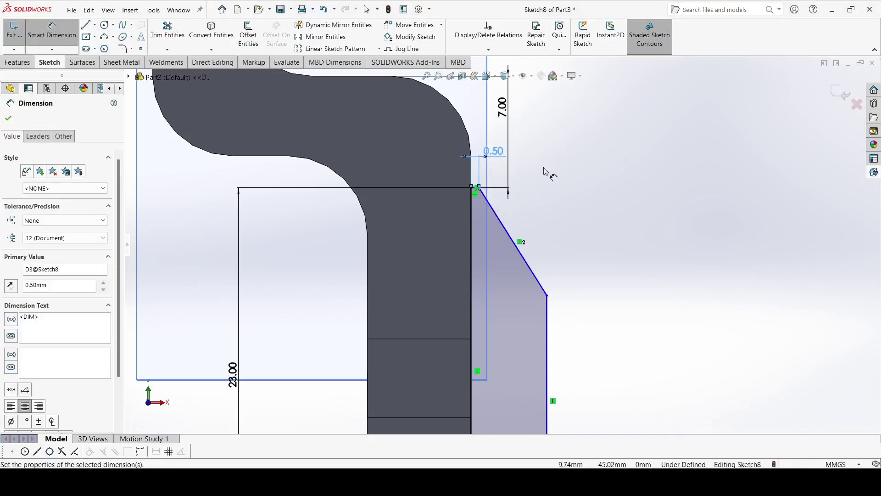
{"action": "left_click", "coordinate": [511, 239]}
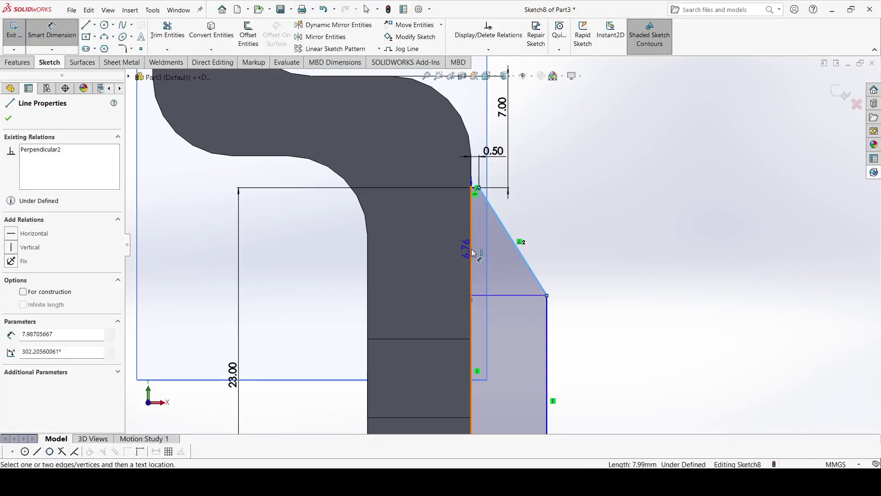
{"action": "left_click", "coordinate": [473, 252]}
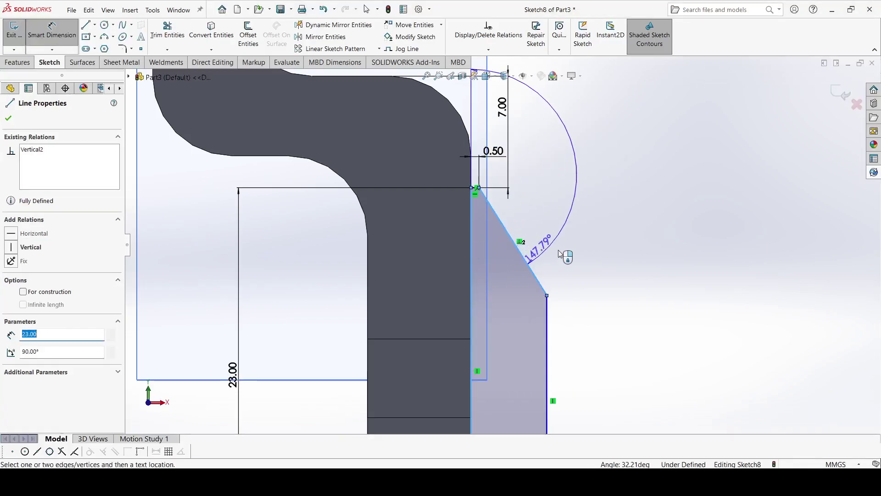
{"action": "left_click", "coordinate": [501, 279]}
{"action": "type", "text": "14"}
{"action": "key", "text": "Return"}
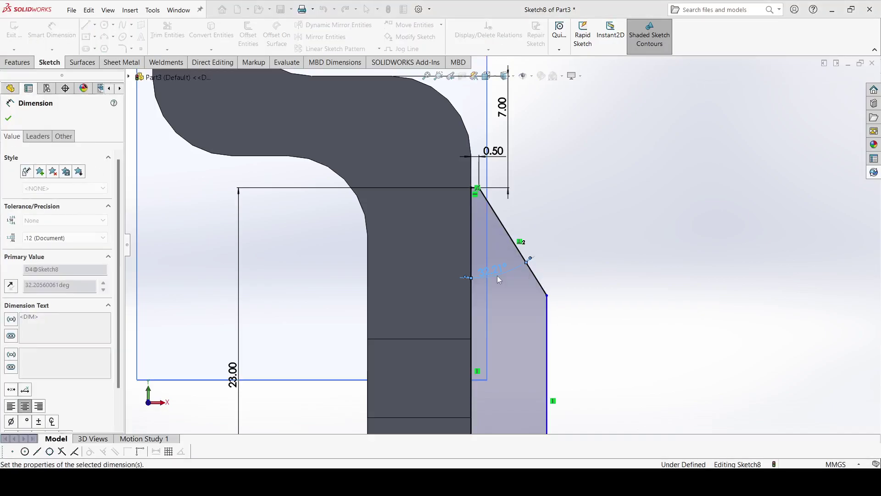
- Dimension the rib width as 3 mm from the leg edge
{"action": "left_click", "coordinate": [510, 363]}
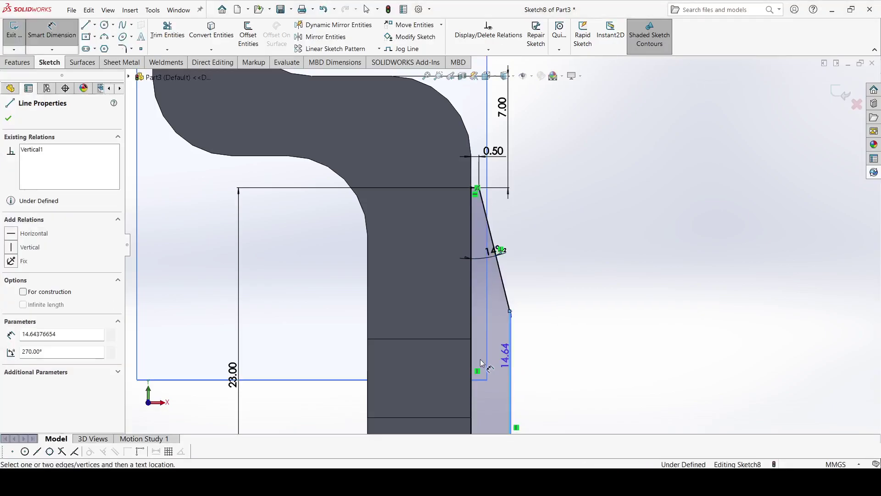
{"action": "left_click", "coordinate": [470, 354]}
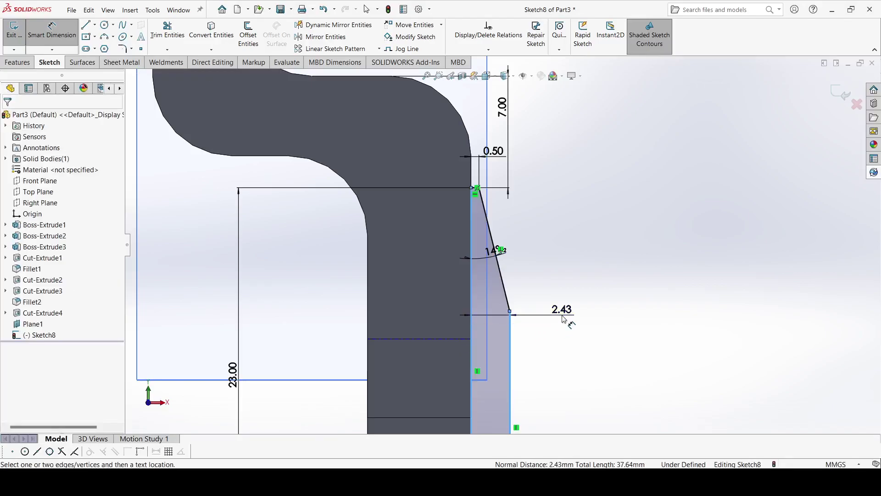
{"action": "left_click", "coordinate": [563, 319]}
{"action": "type", "text": "3"}
{"action": "key", "text": "Return"}
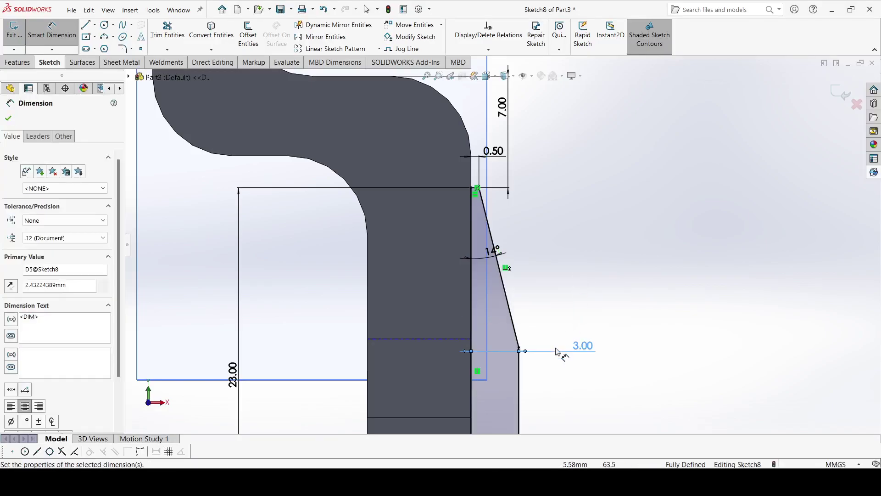
- Dismiss the over-defining bottom-angle warning and delete the bottom edge's relation
{"action": "scroll", "coordinate": [546, 348], "scroll_direction": "up", "scroll_amount": 5}
{"action": "scroll", "coordinate": [505, 326], "scroll_direction": "down", "scroll_amount": 3}
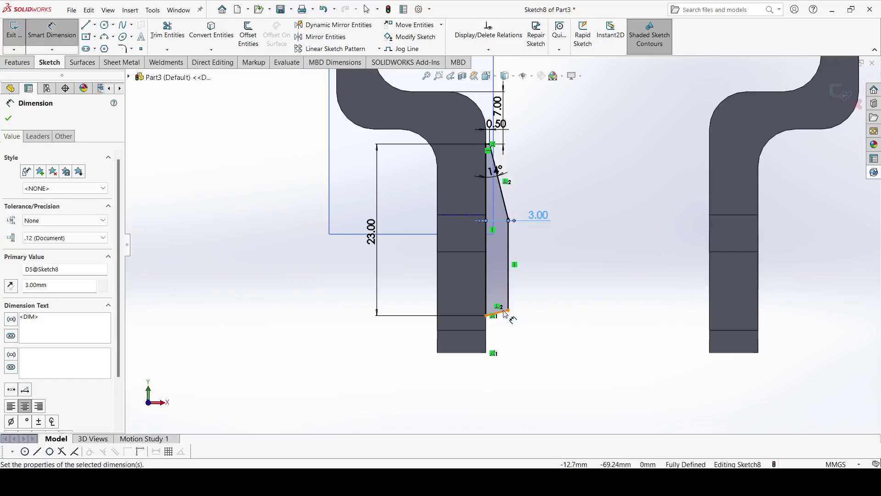
{"action": "left_click", "coordinate": [505, 313]}
{"action": "left_click", "coordinate": [487, 287]}
{"action": "left_click", "coordinate": [503, 278]}
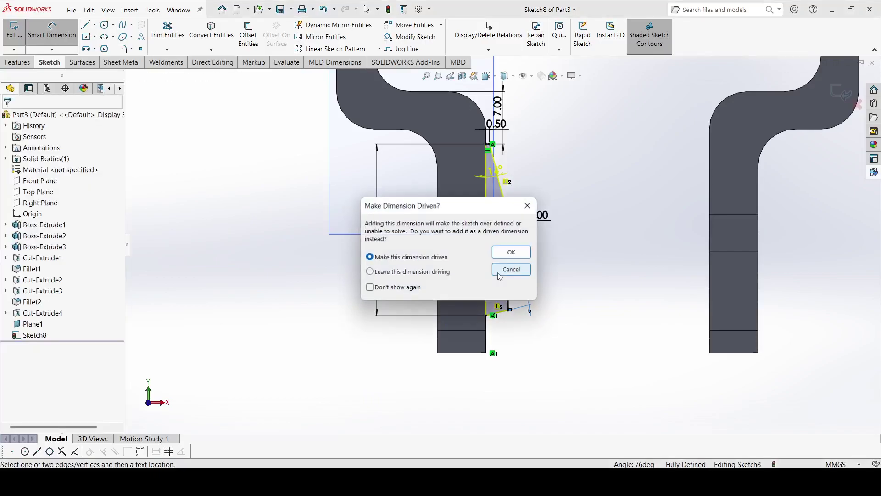
{"action": "left_click", "coordinate": [535, 206]}
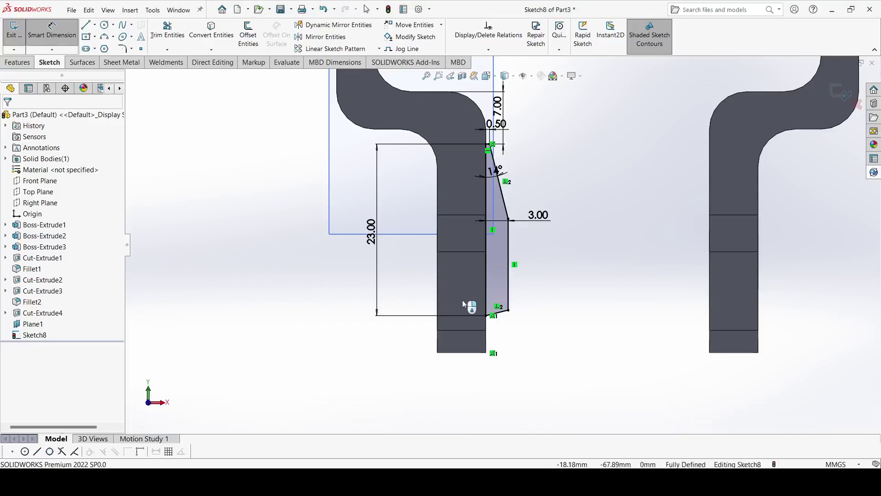
{"action": "scroll", "coordinate": [463, 303], "scroll_direction": "down", "scroll_amount": 6}
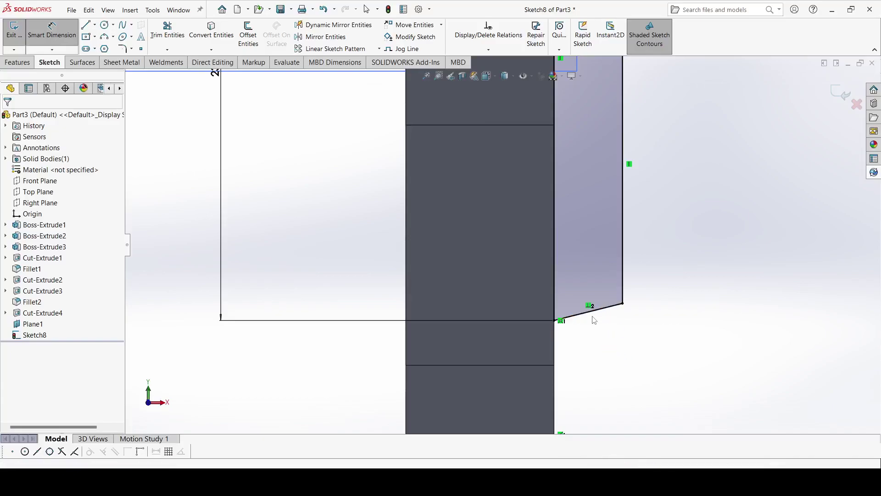
{"action": "key", "text": "Escape"}
{"action": "left_click", "coordinate": [590, 306]}
{"action": "key", "text": "Delete"}
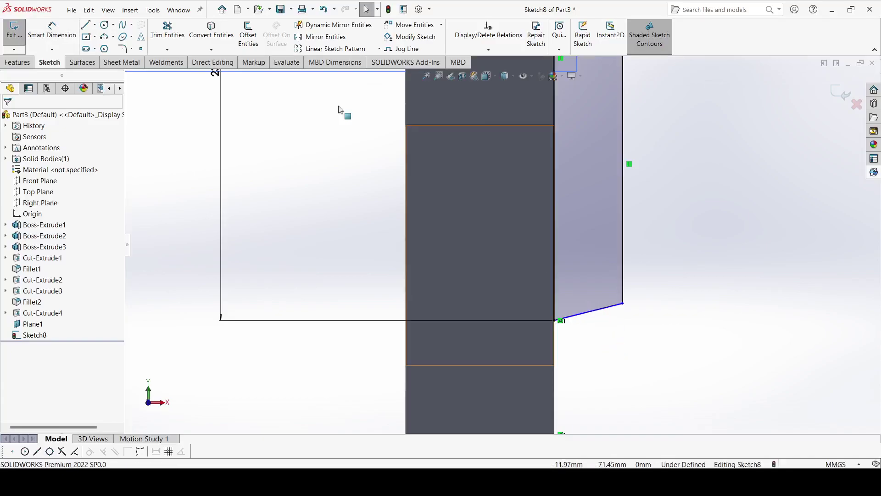
- Dimension the bottom slanted edge at 45° to the leg, fully defining the profile
{"action": "left_click", "coordinate": [52, 33]}
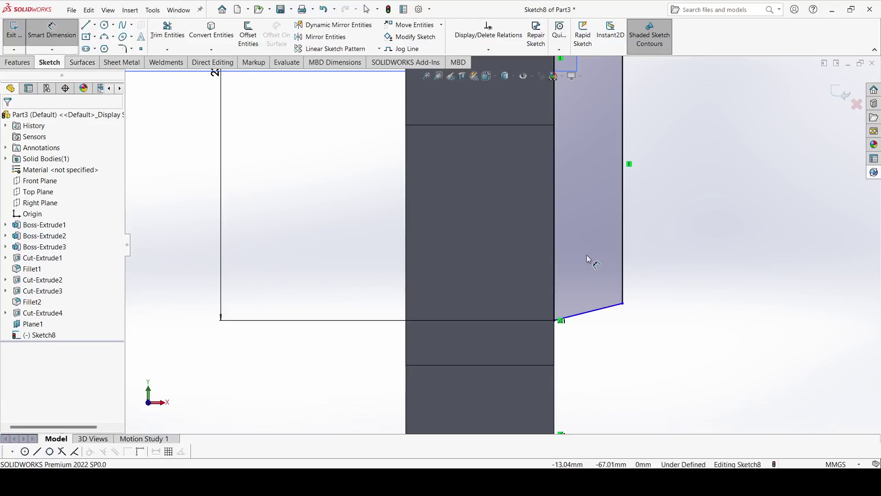
{"action": "left_click", "coordinate": [555, 294]}
{"action": "left_click", "coordinate": [578, 314]}
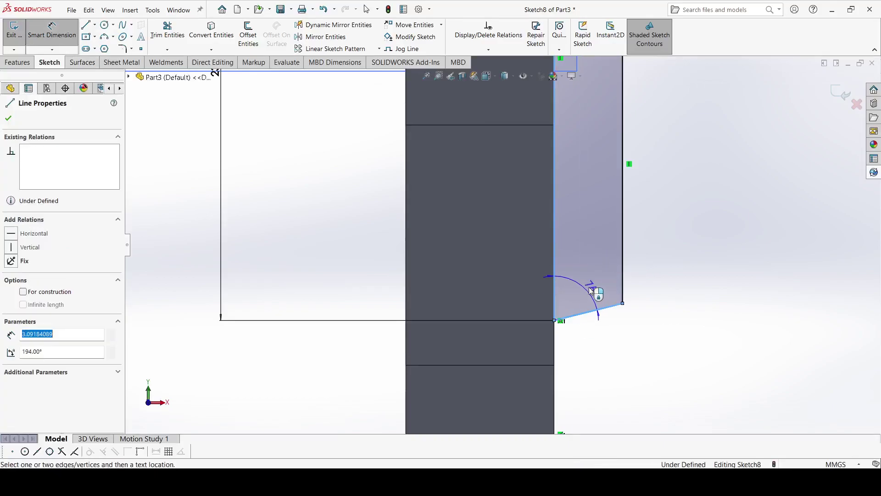
{"action": "left_click", "coordinate": [590, 282]}
{"action": "type", "text": "45"}
{"action": "key", "text": "Return"}
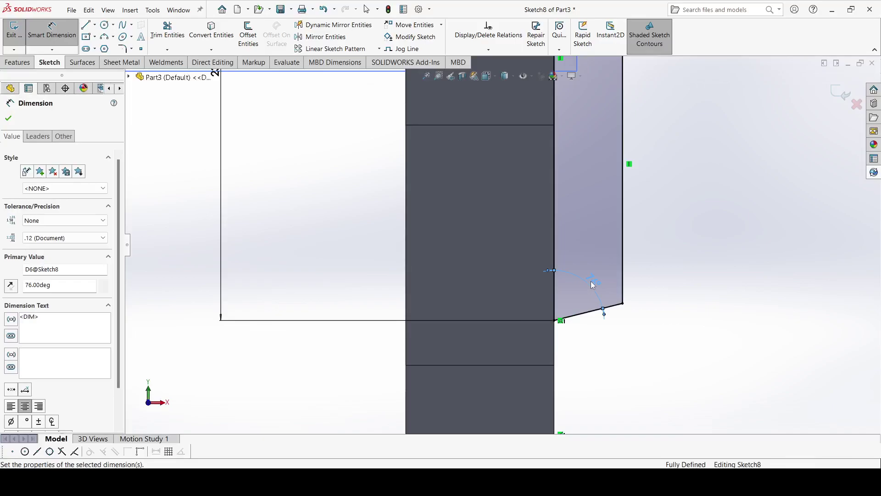
{"action": "left_click", "coordinate": [8, 118]}
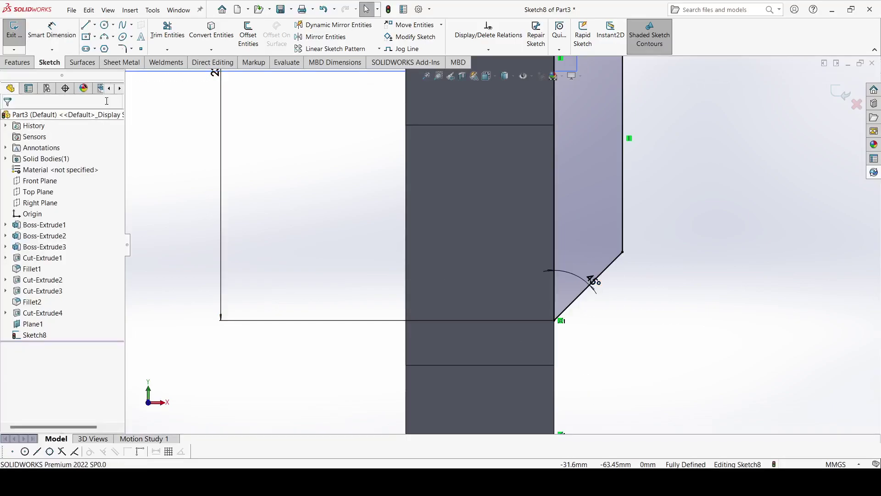
{"action": "left_click", "coordinate": [95, 24]}
{"action": "left_click", "coordinate": [103, 46]}
- Draw a vertical centerline from the part's top edge down past the bottom
{"action": "scroll", "coordinate": [246, 136], "scroll_direction": "up", "scroll_amount": 3}
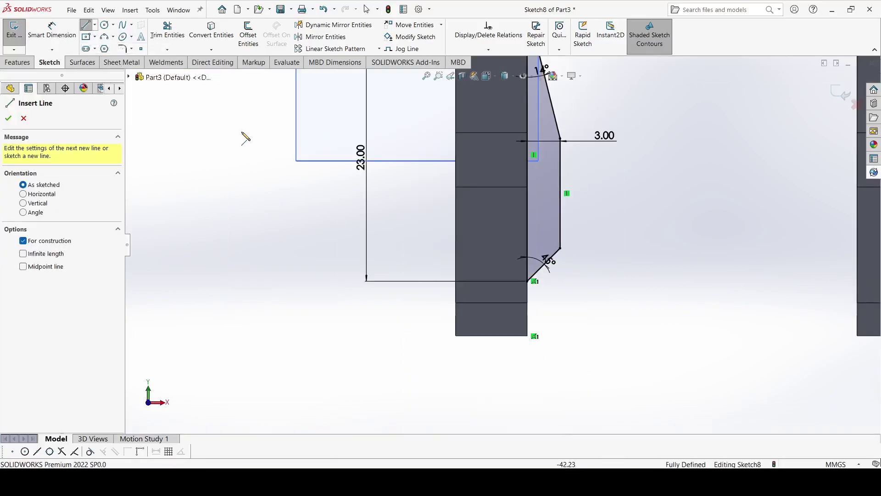
{"action": "scroll", "coordinate": [519, 161], "scroll_direction": "up", "scroll_amount": 3}
{"action": "scroll", "coordinate": [502, 237], "scroll_direction": "up", "scroll_amount": 3}
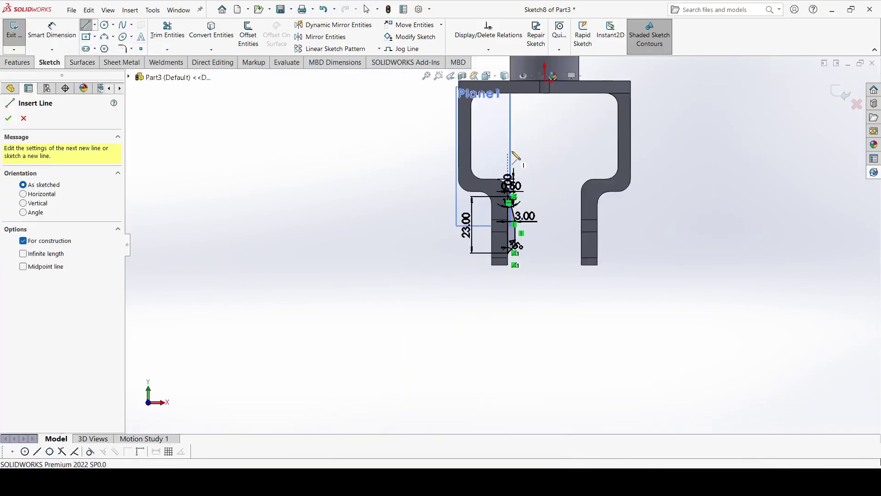
{"action": "left_click", "coordinate": [546, 81]}
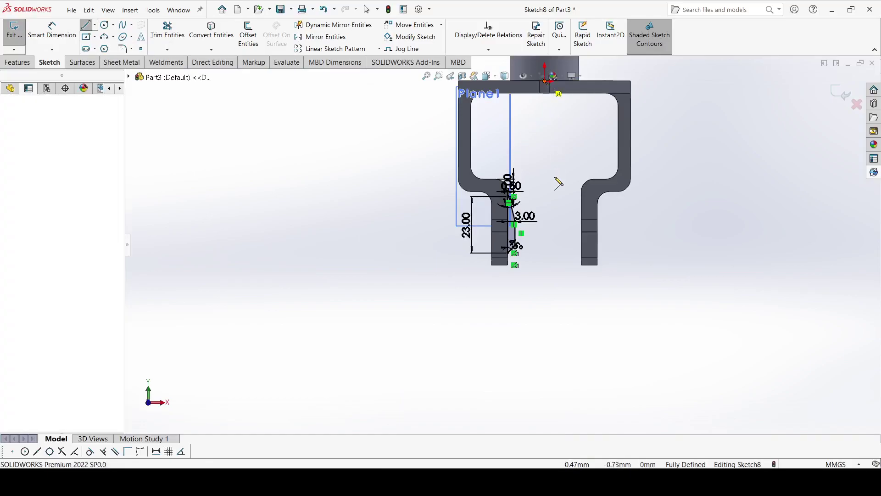
{"action": "left_click", "coordinate": [545, 269]}
{"action": "right_click", "coordinate": [545, 270]}
{"action": "left_click", "coordinate": [558, 274]}
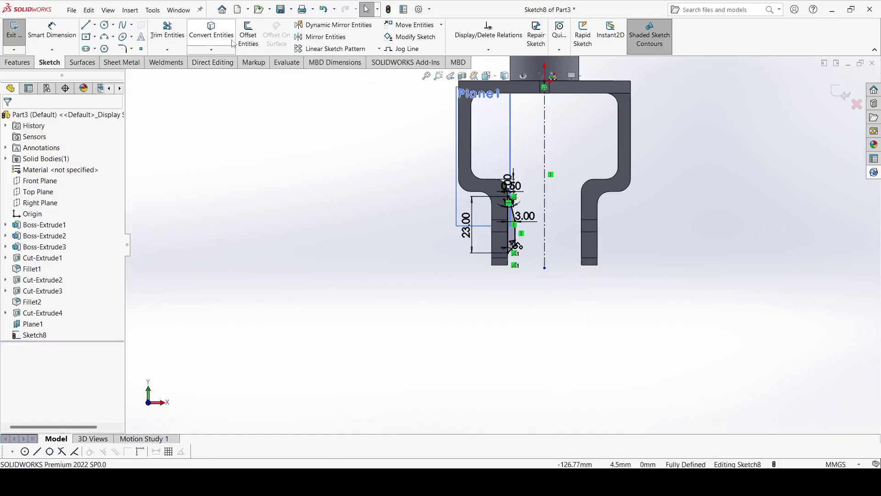
- Mirror the left rib lines about the vertical centerline onto the right leg
{"action": "left_click", "coordinate": [335, 41]}
{"action": "mouse_move", "coordinate": [372, 126]}
{"action": "left_mouse_down"}
{"action": "mouse_move", "coordinate": [527, 193]}
{"action": "mouse_move", "coordinate": [535, 250]}
{"action": "mouse_move", "coordinate": [531, 277]}
{"action": "mouse_move", "coordinate": [513, 288]}
{"action": "left_mouse_up"}
{"action": "left_click", "coordinate": [36, 293]}
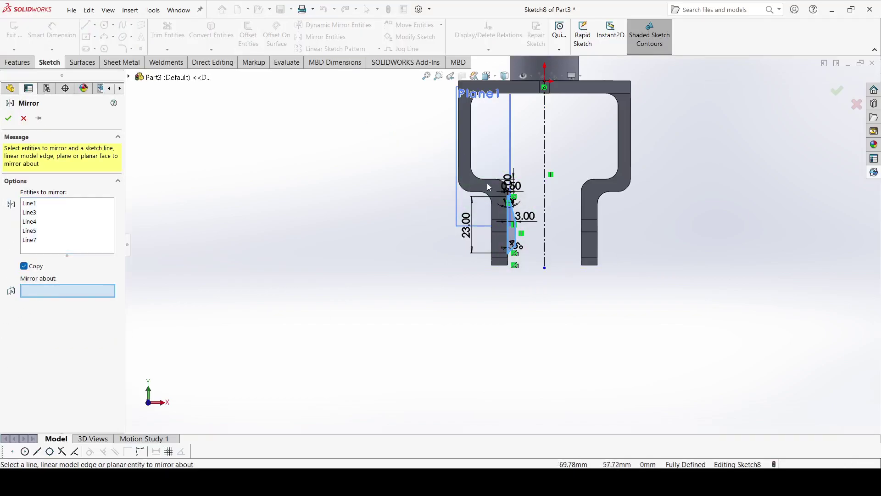
{"action": "left_click", "coordinate": [545, 131]}
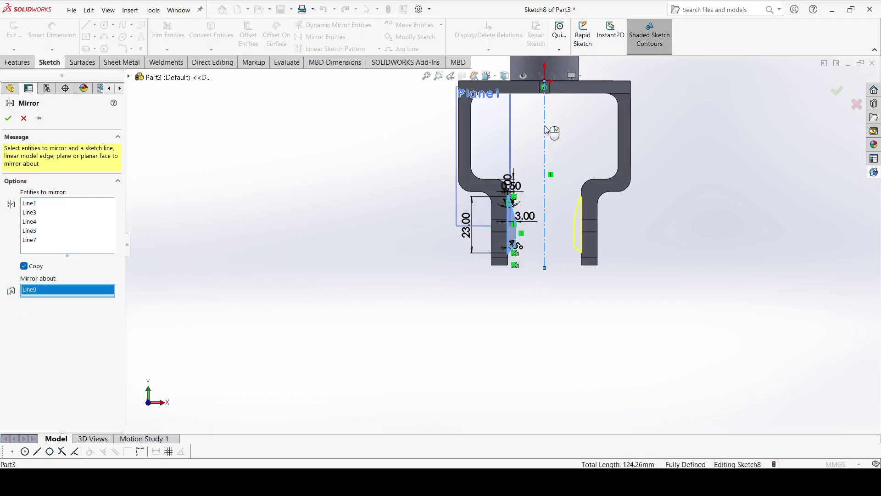
{"action": "left_click", "coordinate": [8, 119]}
{"action": "left_click", "coordinate": [17, 62]}
{"action": "left_click", "coordinate": [16, 43]}
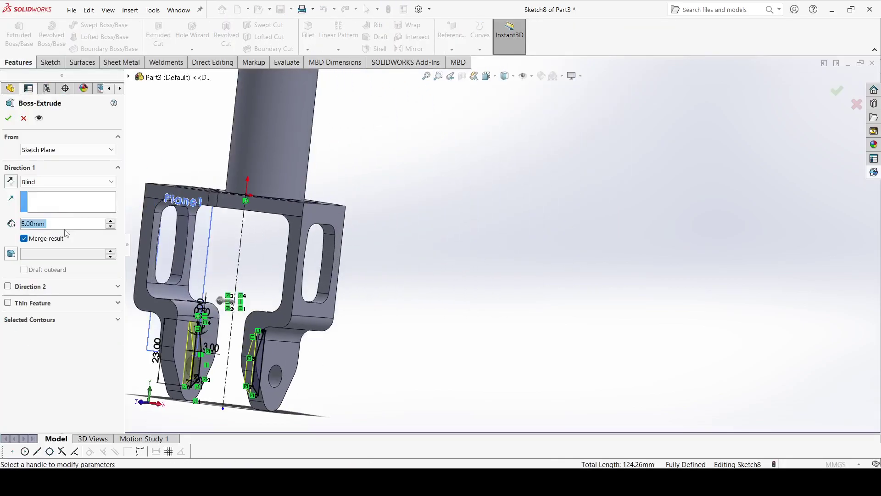
- Extrude both rib profiles 12 mm with a Mid Plane end condition
{"action": "type", "text": "12"}
{"action": "key", "text": "Return"}
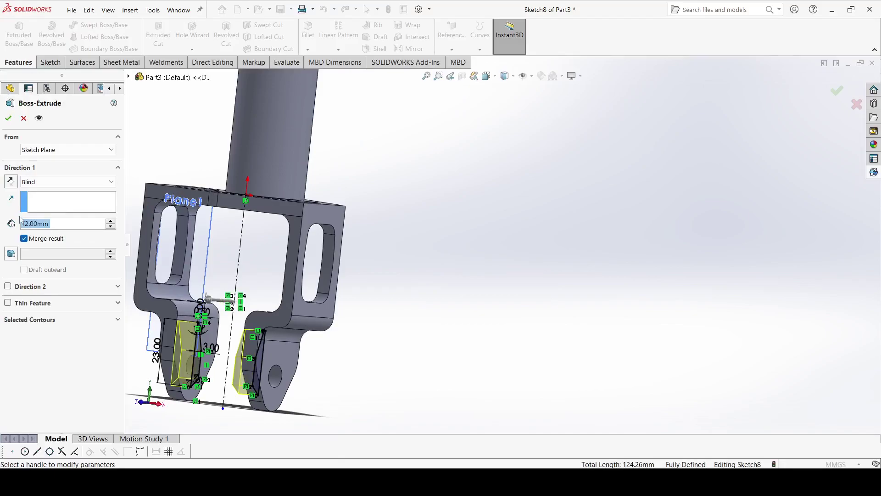
{"action": "left_click", "coordinate": [43, 183]}
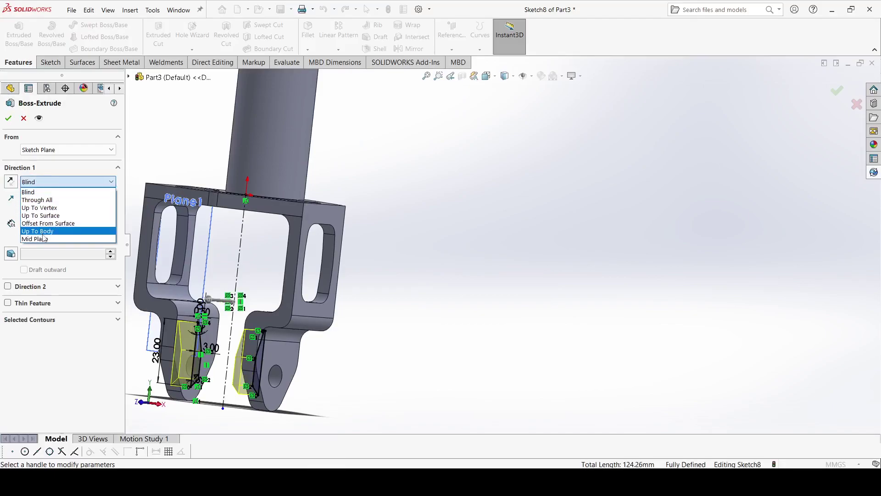
{"action": "left_click", "coordinate": [45, 238]}
{"action": "left_click", "coordinate": [49, 182]}
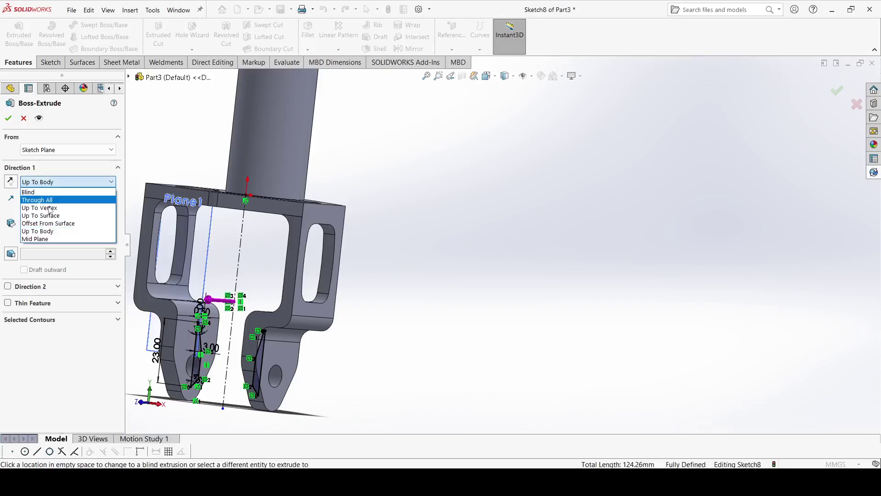
{"action": "left_click", "coordinate": [53, 237]}
{"action": "left_click", "coordinate": [8, 118]}
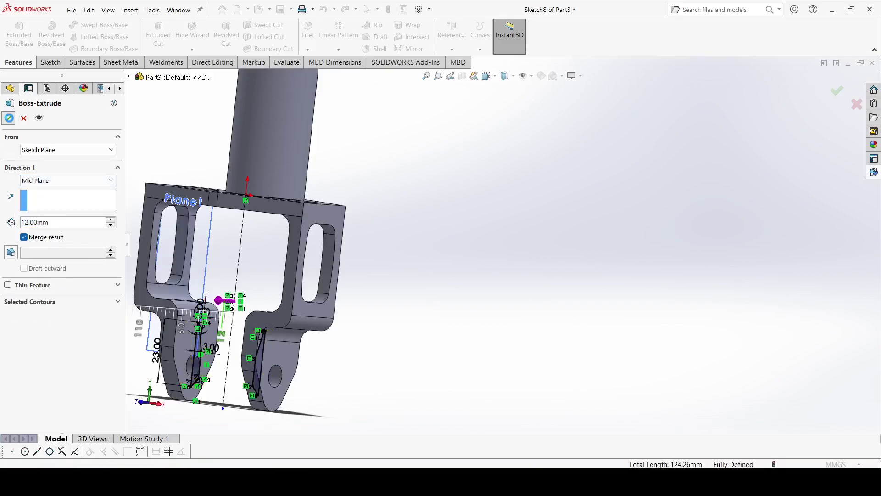
- Move Cut-Extrude4 below Boss-Extrude4 in the tree and hide Plane1
{"action": "left_click", "coordinate": [182, 154]}
{"action": "key", "text": "z"}
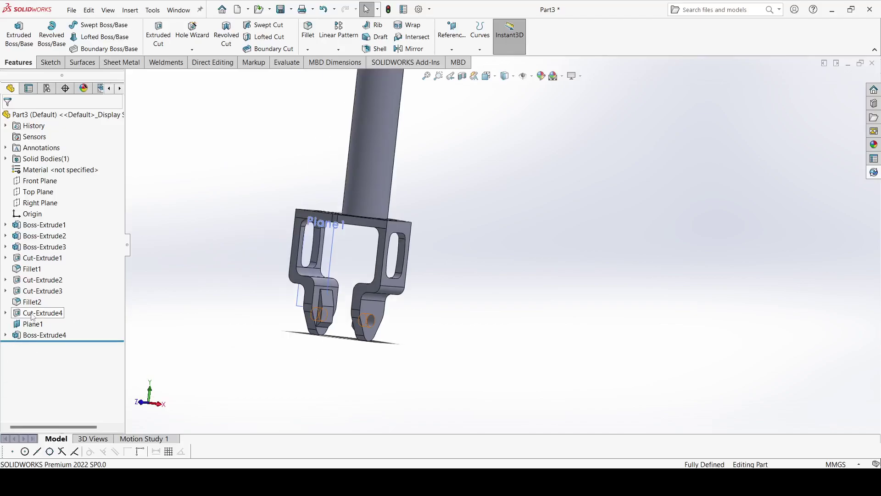
{"action": "left_click_drag", "start_coordinate": [34, 317], "coordinate": [32, 335]}
{"action": "key", "text": "z"}
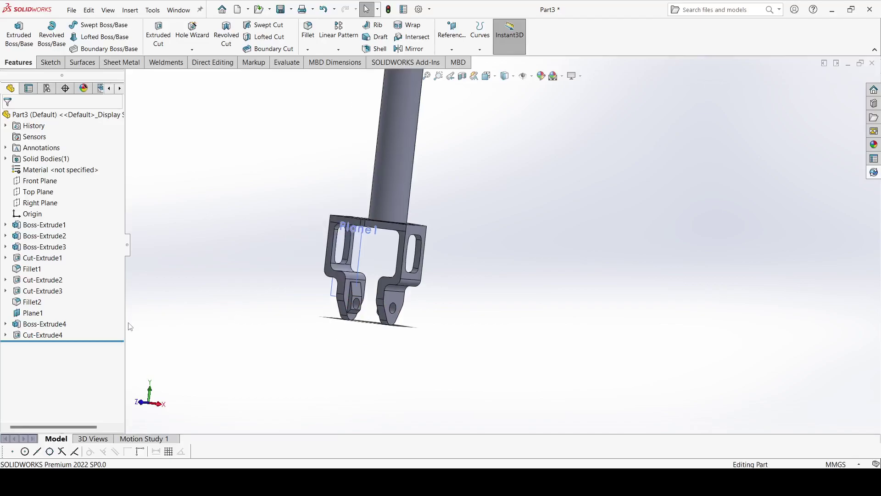
{"action": "left_click", "coordinate": [32, 312]}
{"action": "left_click", "coordinate": [76, 305]}
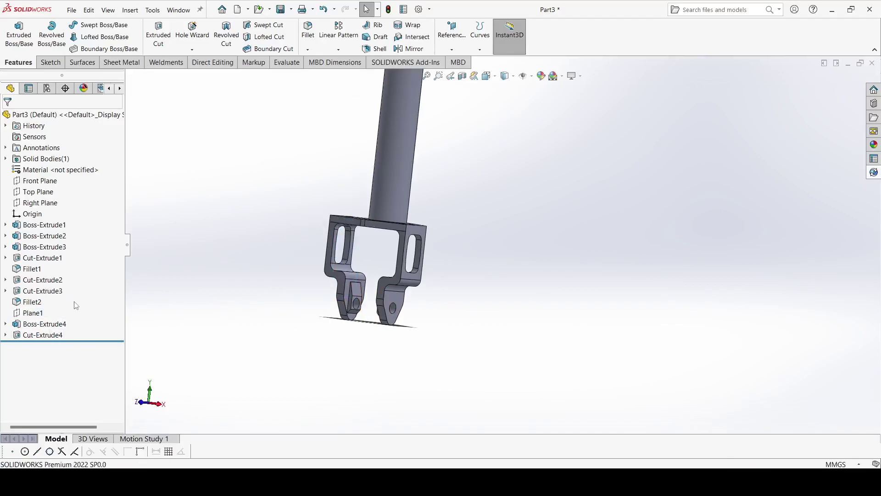
{"action": "middle_click_drag", "start_coordinate": [271, 304], "coordinate": [307, 360]}
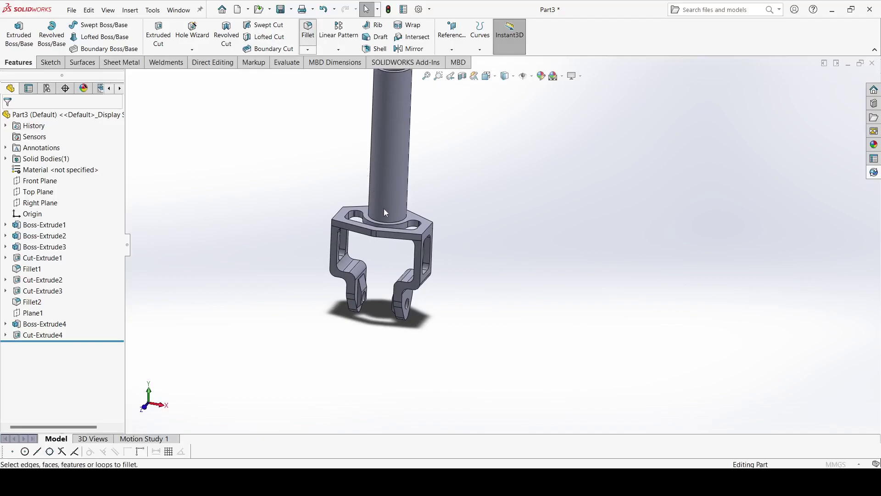
- Fillet the edge where the tube meets the flange with a 2 mm radius
{"action": "scroll", "coordinate": [386, 216], "scroll_direction": "down", "scroll_amount": 5}
{"action": "left_click", "coordinate": [389, 225]}
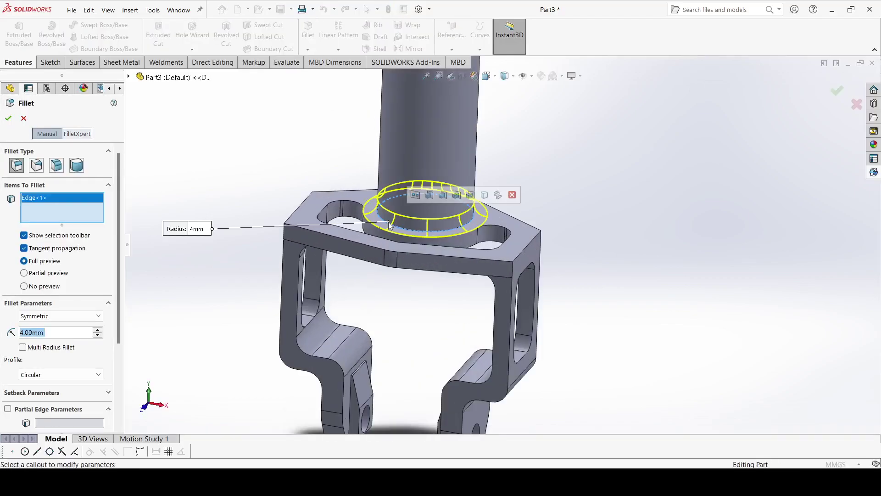
{"action": "type", "text": "2"}
{"action": "key", "text": "Return"}
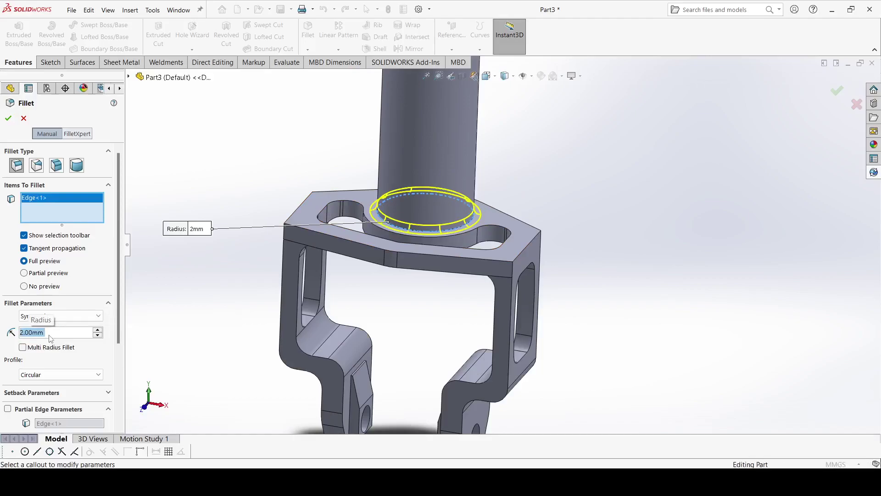
{"action": "left_click", "coordinate": [9, 119]}
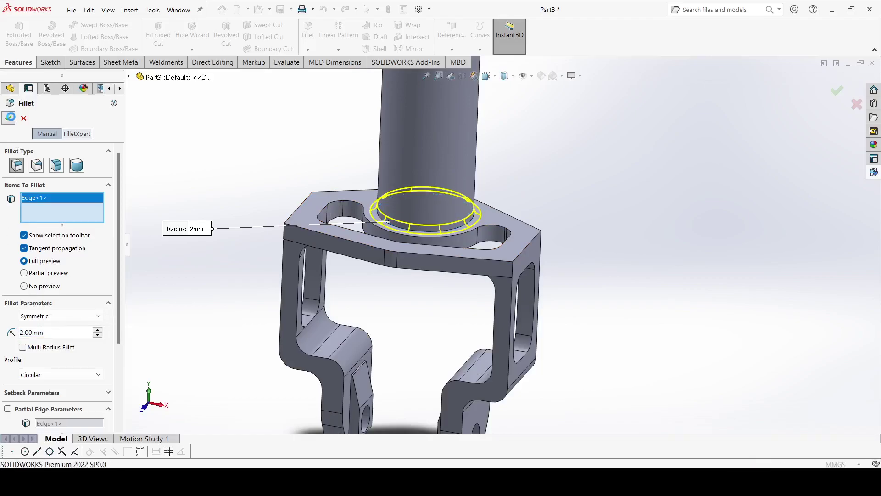
- Add a 2 mm fillet around the flange's whole top outer edge loop
{"action": "left_click", "coordinate": [313, 229]}
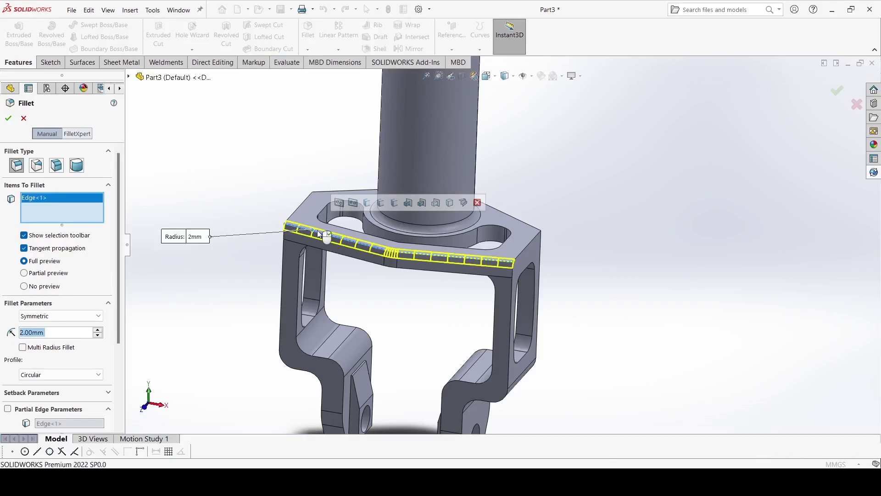
{"action": "left_click", "coordinate": [339, 202]}
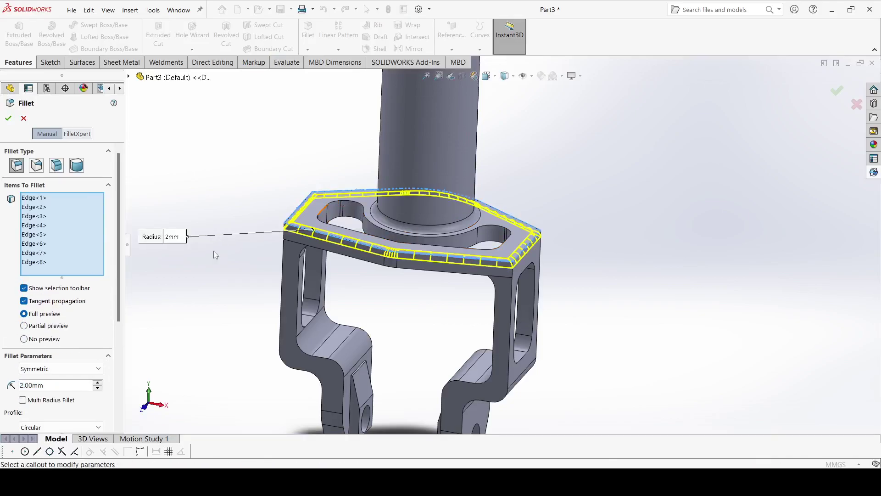
{"action": "left_click", "coordinate": [9, 119]}
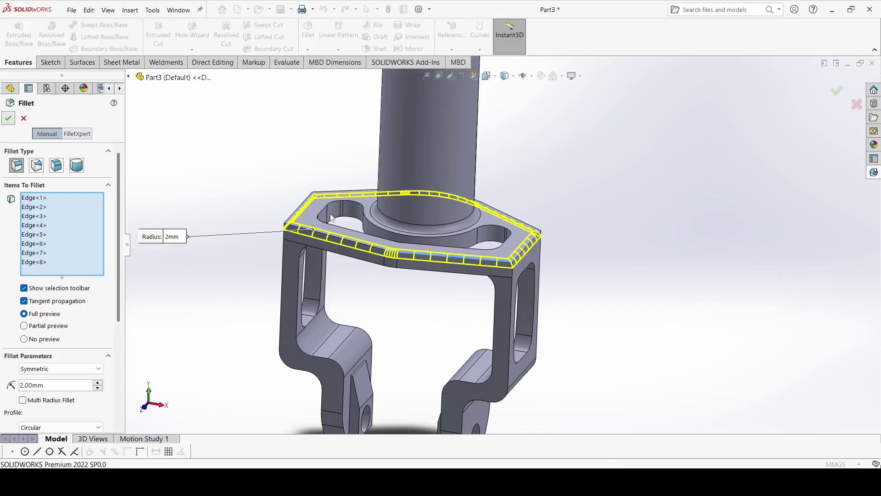
{"action": "scroll", "coordinate": [268, 200], "scroll_direction": "up", "scroll_amount": 5}
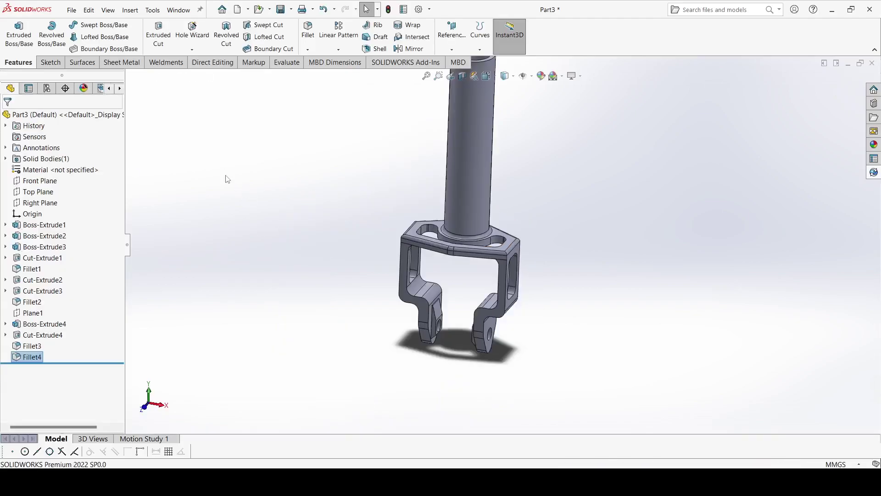
- Chamfer the tube's top edge 1.5 mm at 45°
{"action": "left_click", "coordinate": [308, 49]}
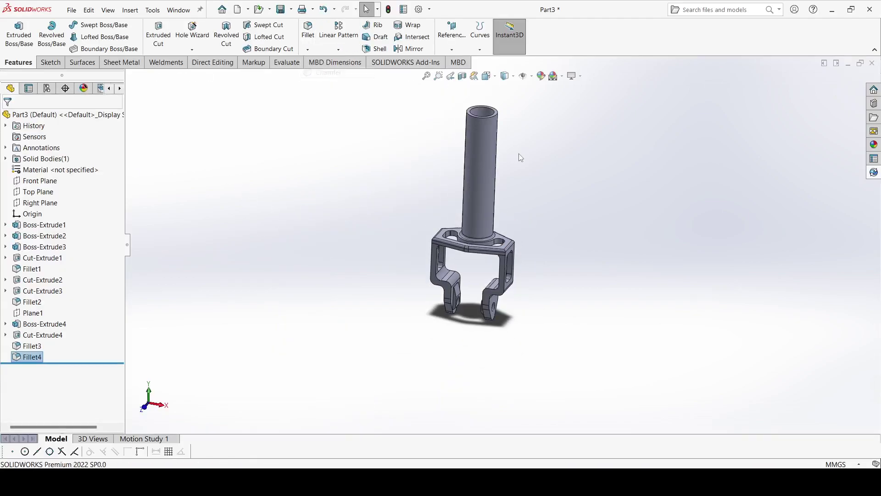
{"action": "scroll", "coordinate": [488, 111], "scroll_direction": "down", "scroll_amount": 2}
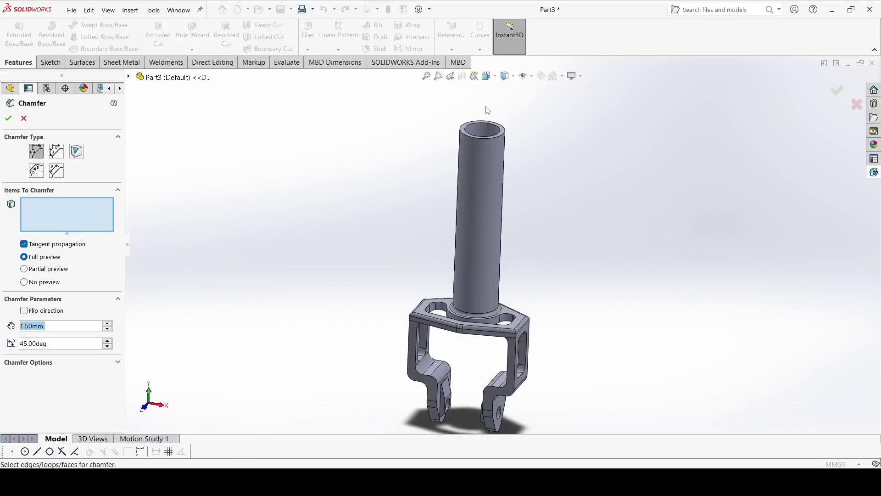
{"action": "left_click", "coordinate": [501, 137]}
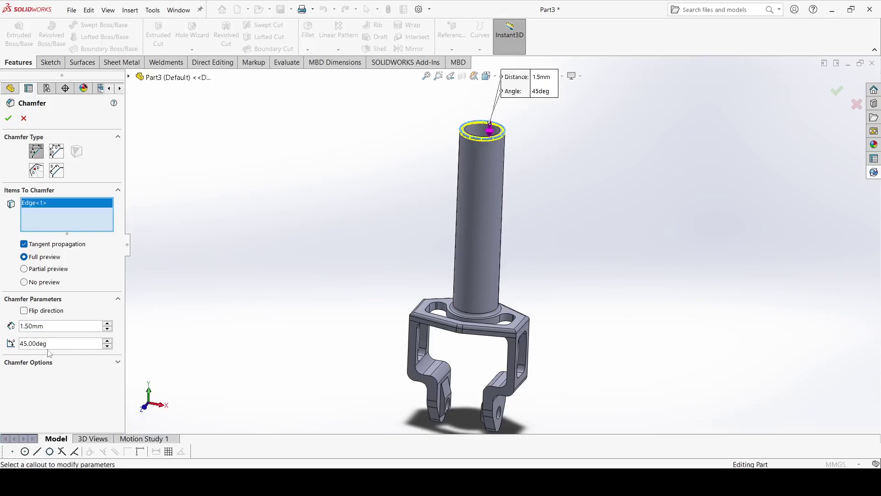
{"action": "left_click", "coordinate": [8, 120]}
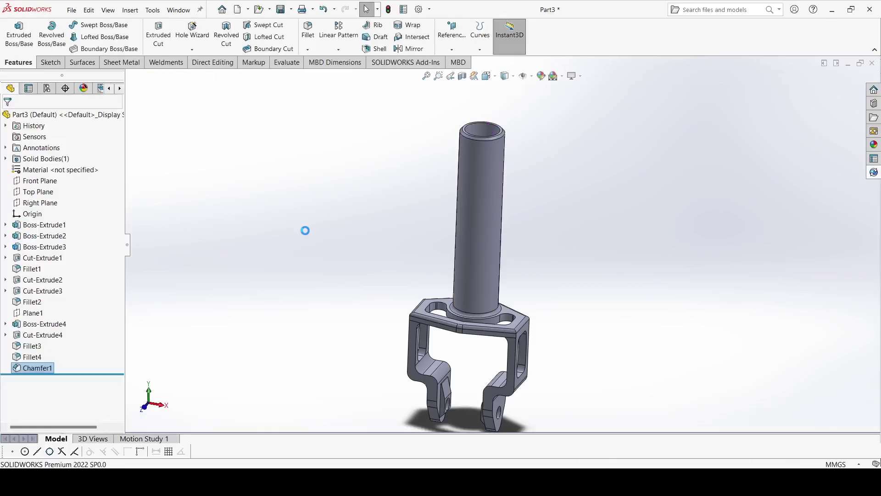
- Orbit to inspect the chamfered top, then return to the isometric view
{"action": "middle_click_drag", "start_coordinate": [420, 356], "coordinate": [510, 243]}
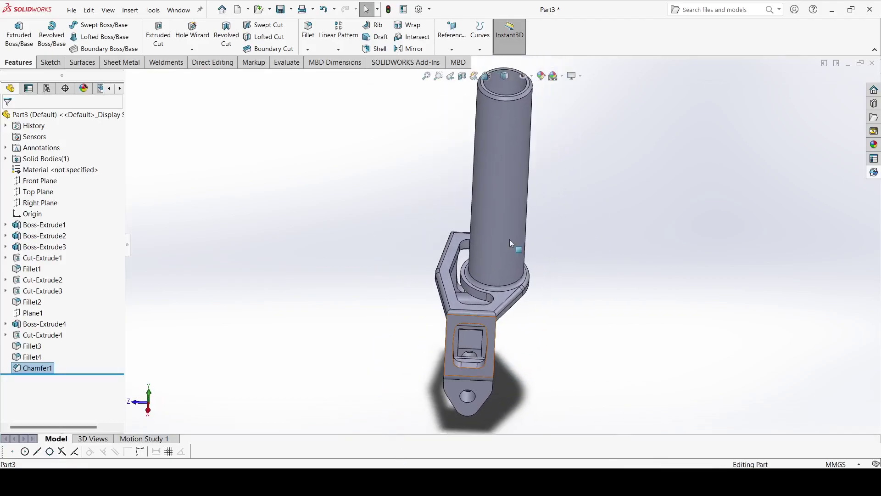
{"action": "left_click", "coordinate": [487, 76]}
{"action": "left_click", "coordinate": [538, 102]}
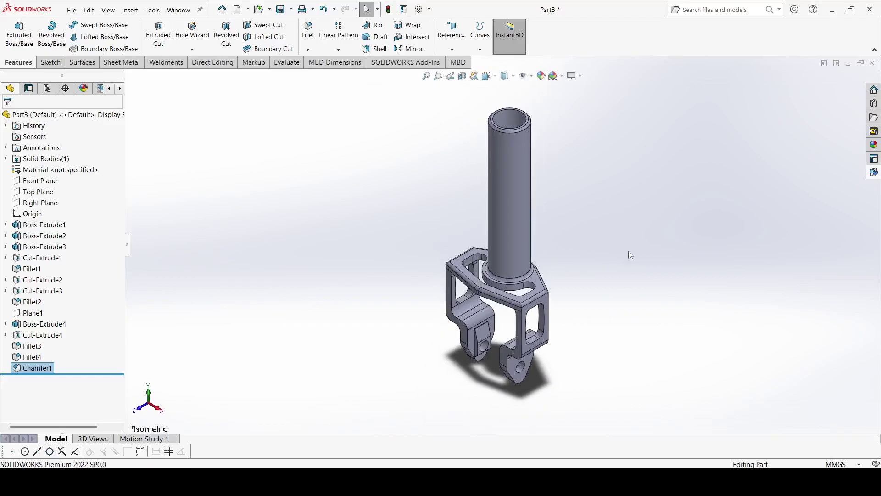